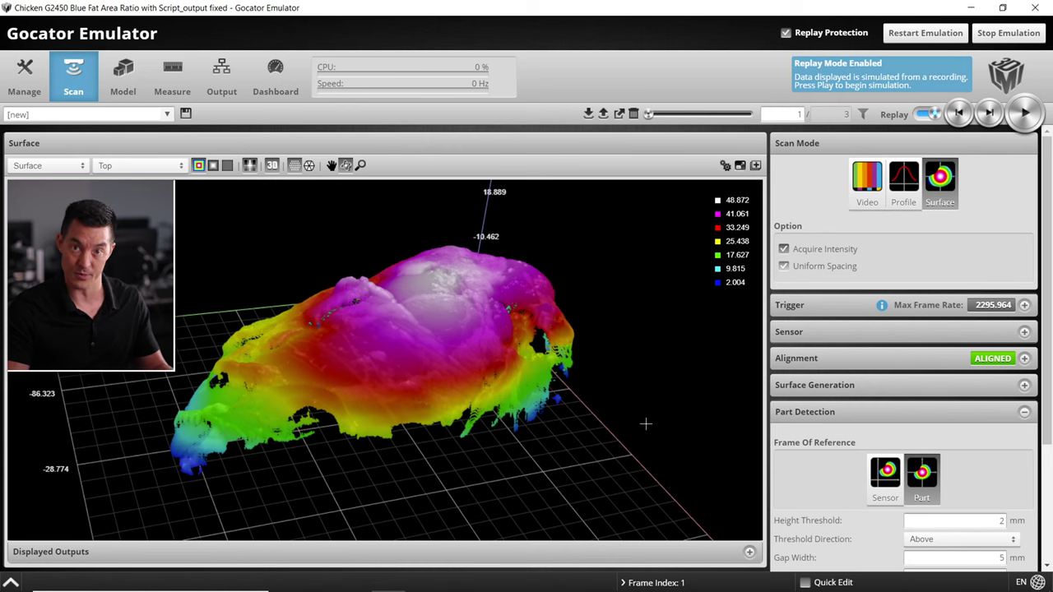
Inspect the recorded chicken scan in 3D with intensity shading and advance through the remaining recorded frames.
drag(587, 358, 389, 359)
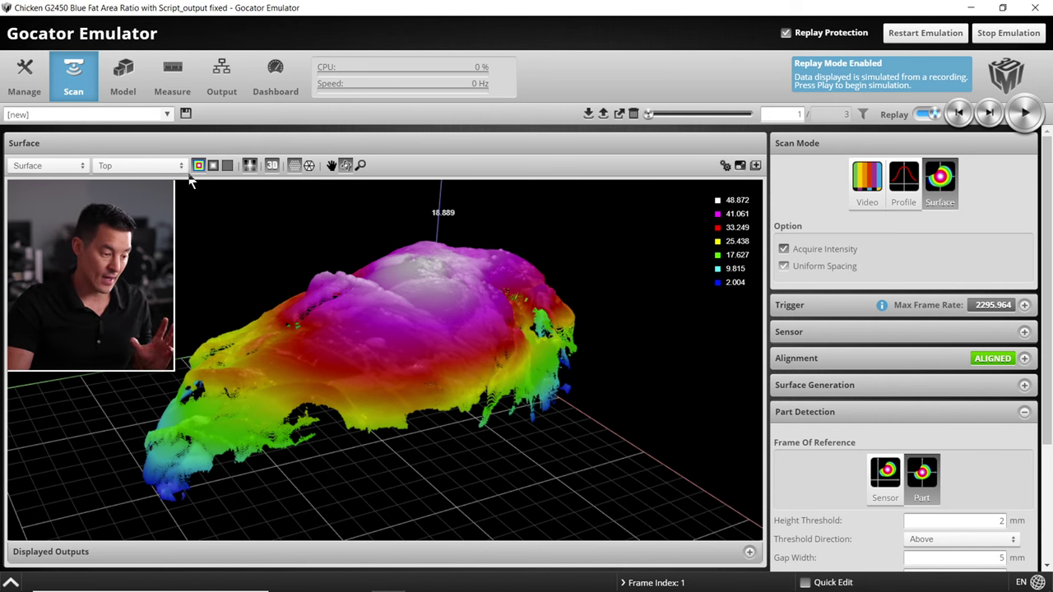
click(213, 165)
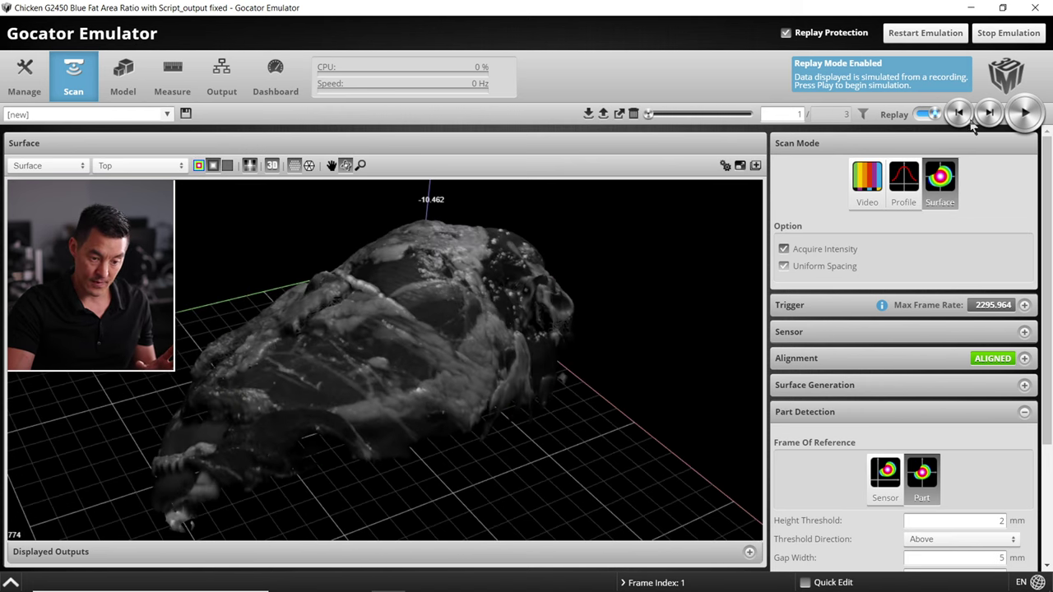
click(989, 113)
click(989, 114)
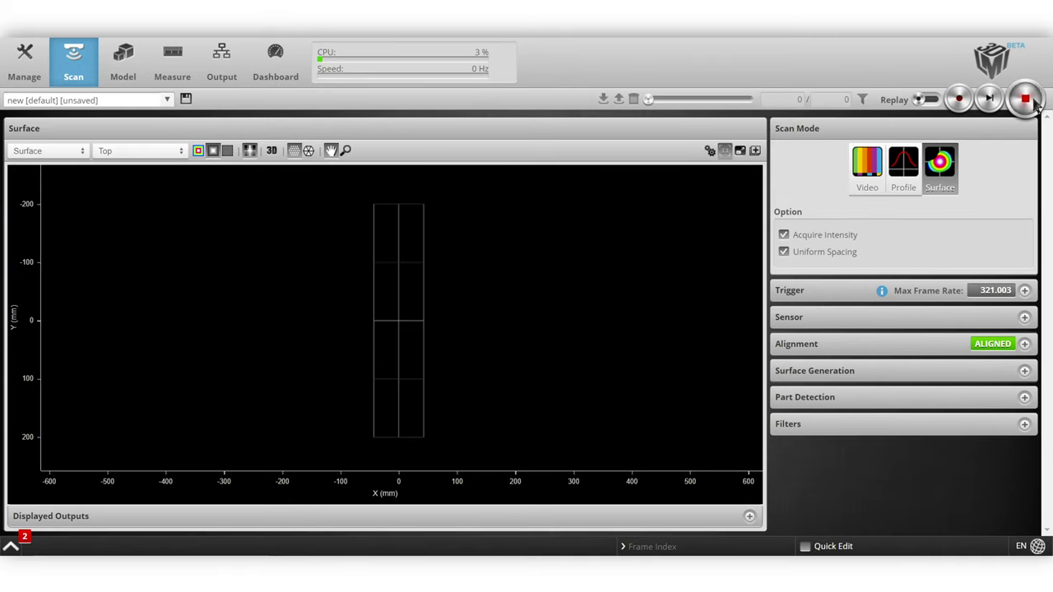
Run a live surface scan with intensity acquisition over the two chicken pieces, ending acquisition once they are captured.
click(1033, 100)
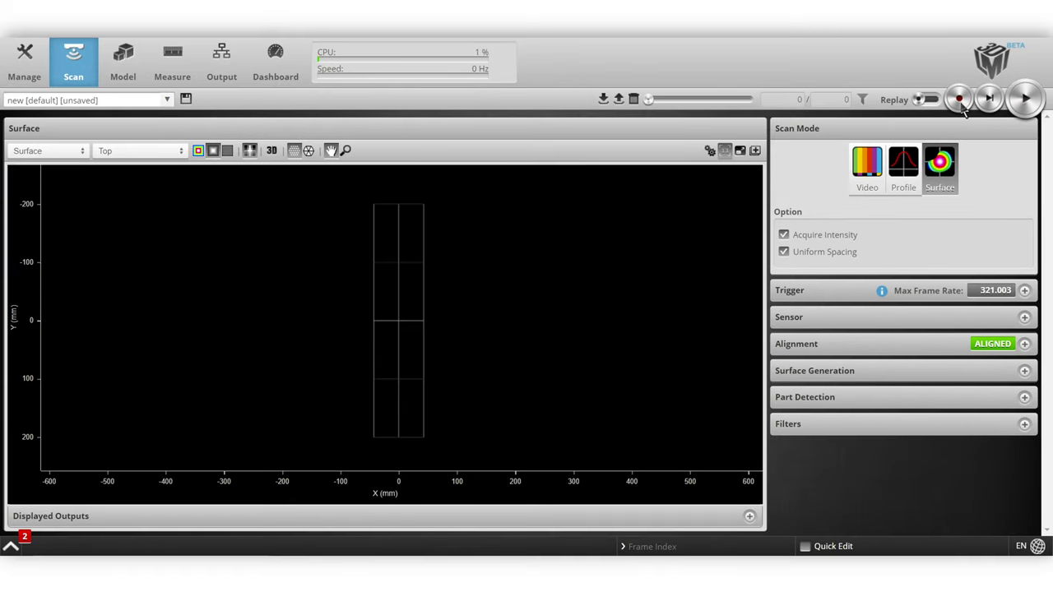
click(1025, 100)
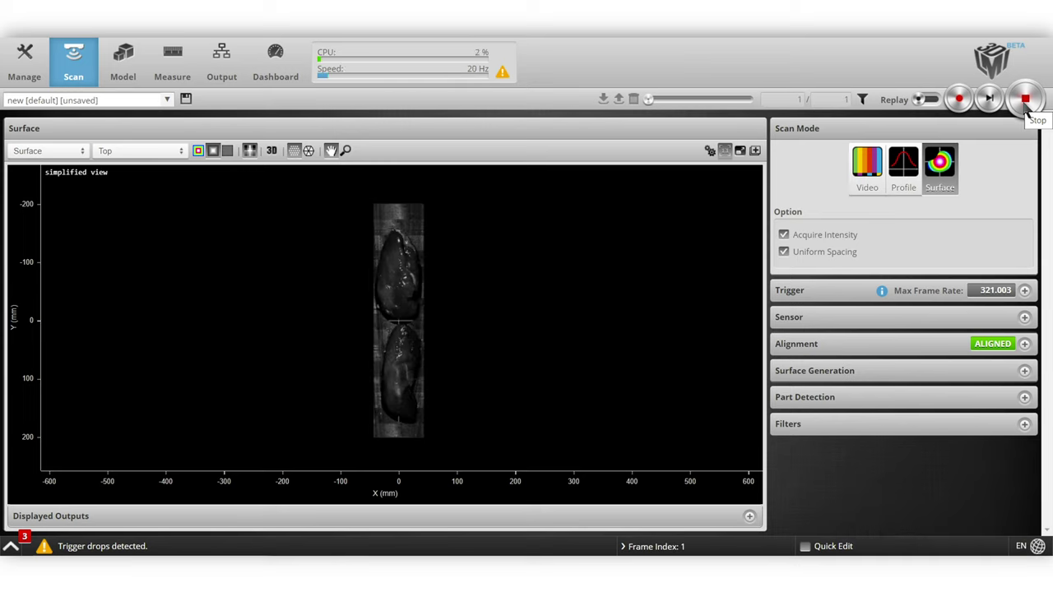
click(1026, 112)
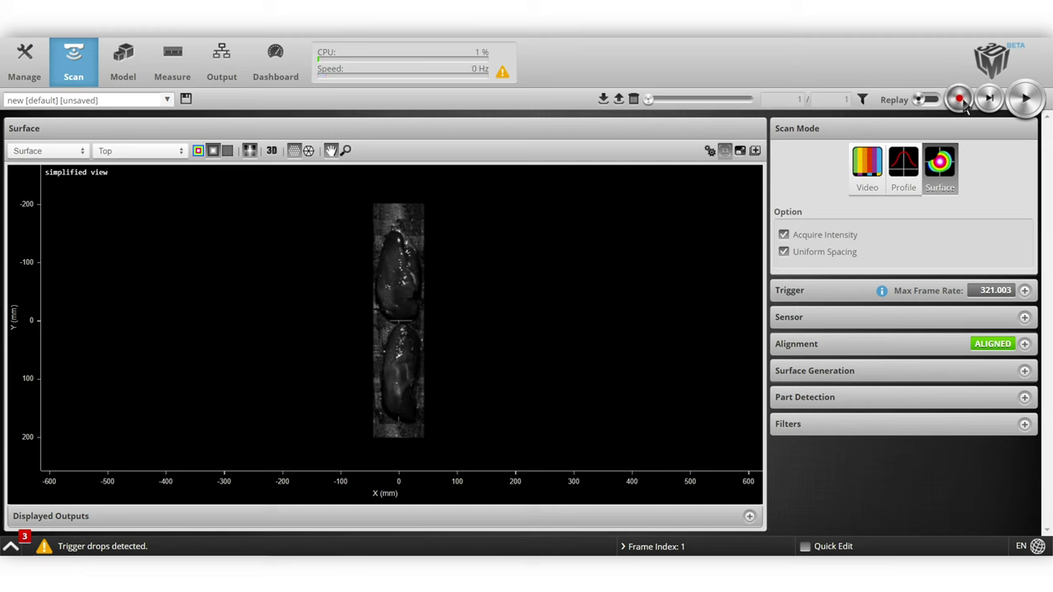
Display the captured scan as a 3D height map and examine both chicken pieces from the side.
click(198, 151)
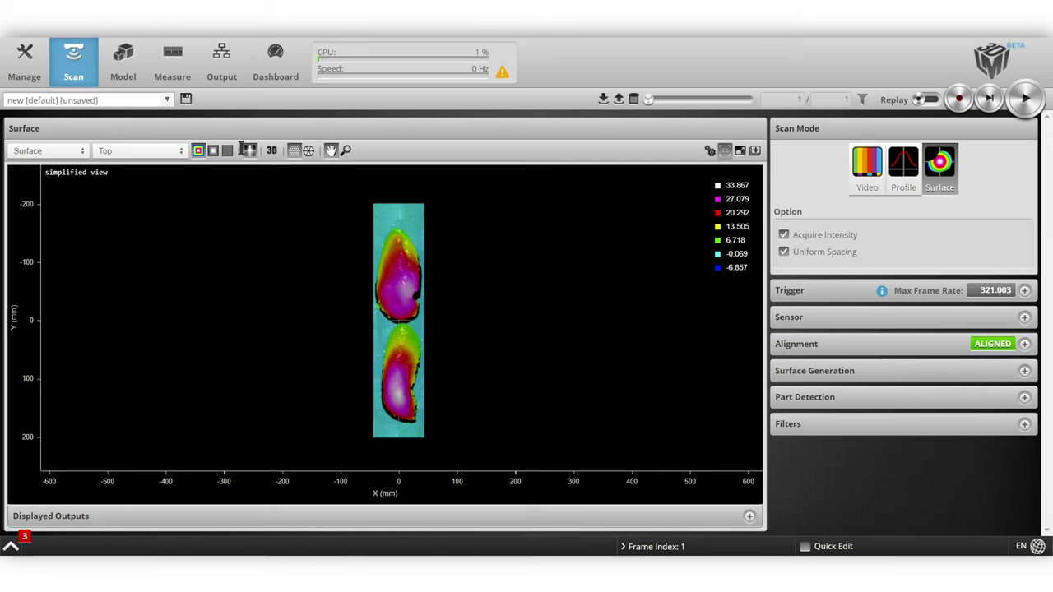
click(271, 152)
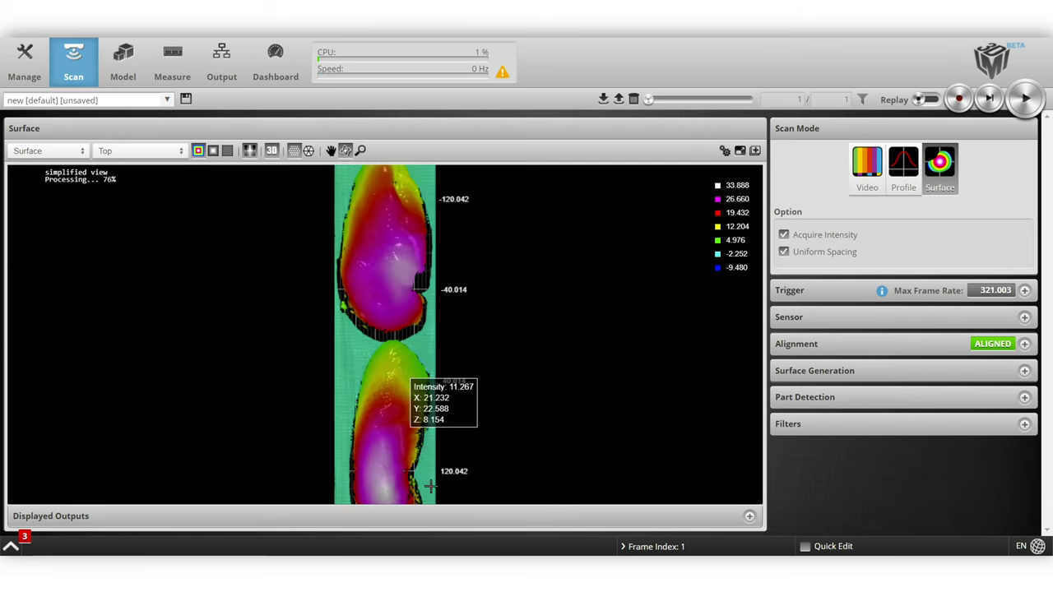
drag(508, 376, 465, 366)
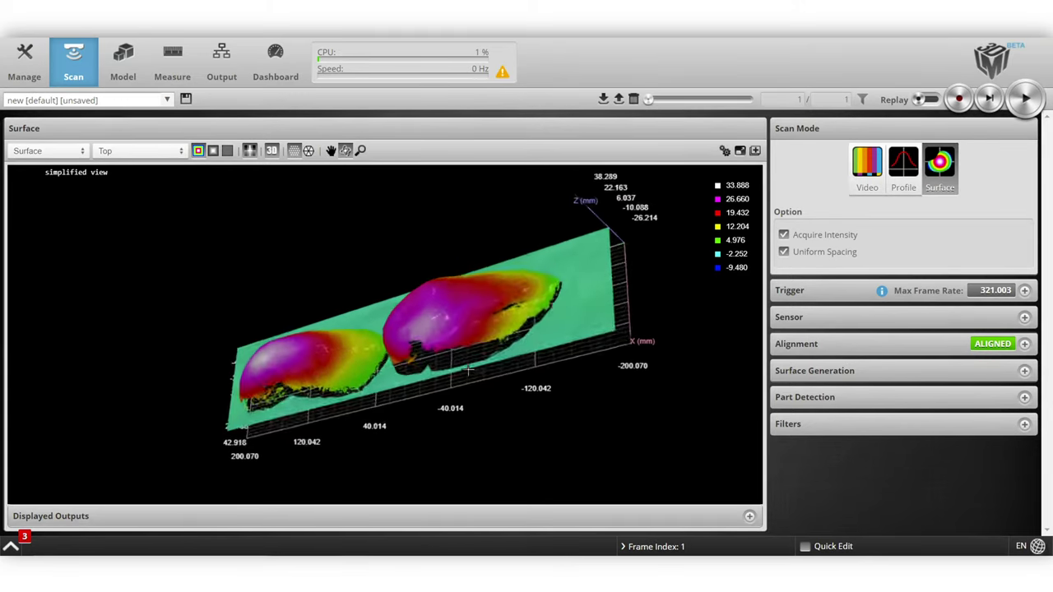
scroll(491, 352, up, 5)
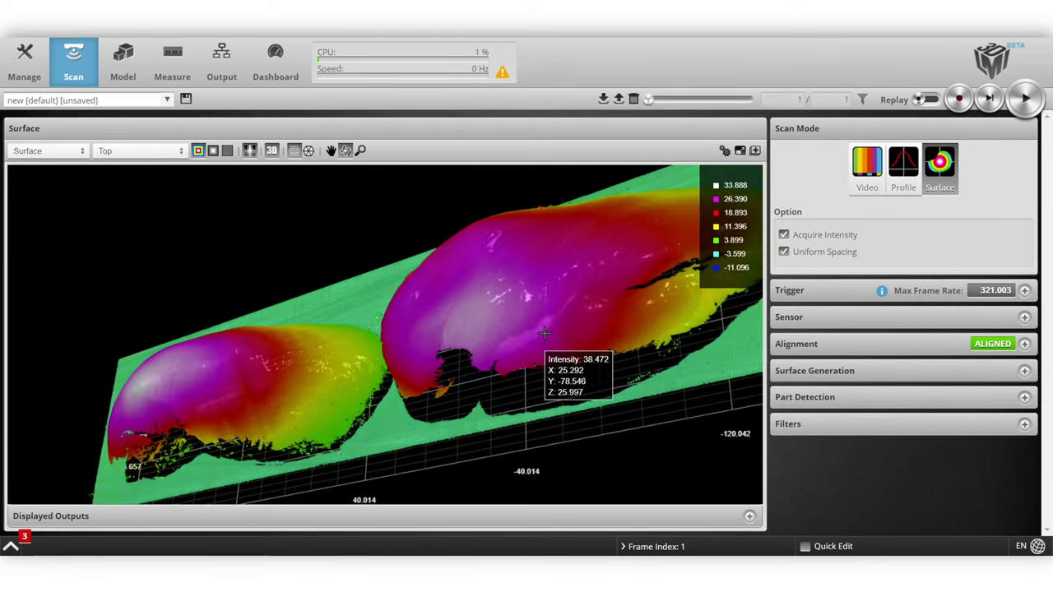
drag(539, 343, 346, 342)
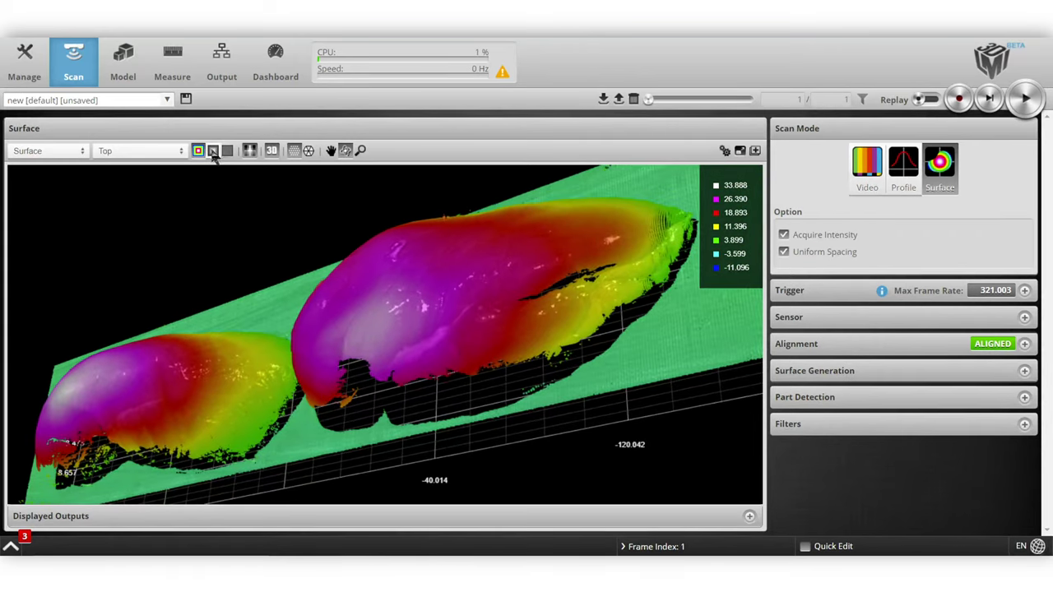
Compare the intensity and height map renderings of the scan and examine the gap between the chicken pieces and the belt.
click(213, 150)
drag(446, 393, 414, 352)
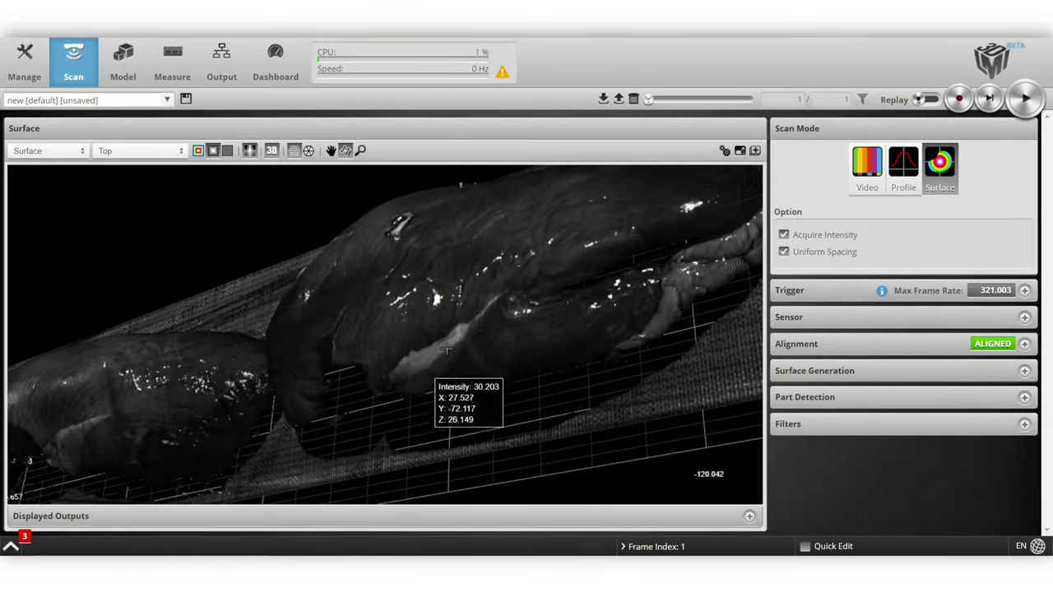
click(198, 151)
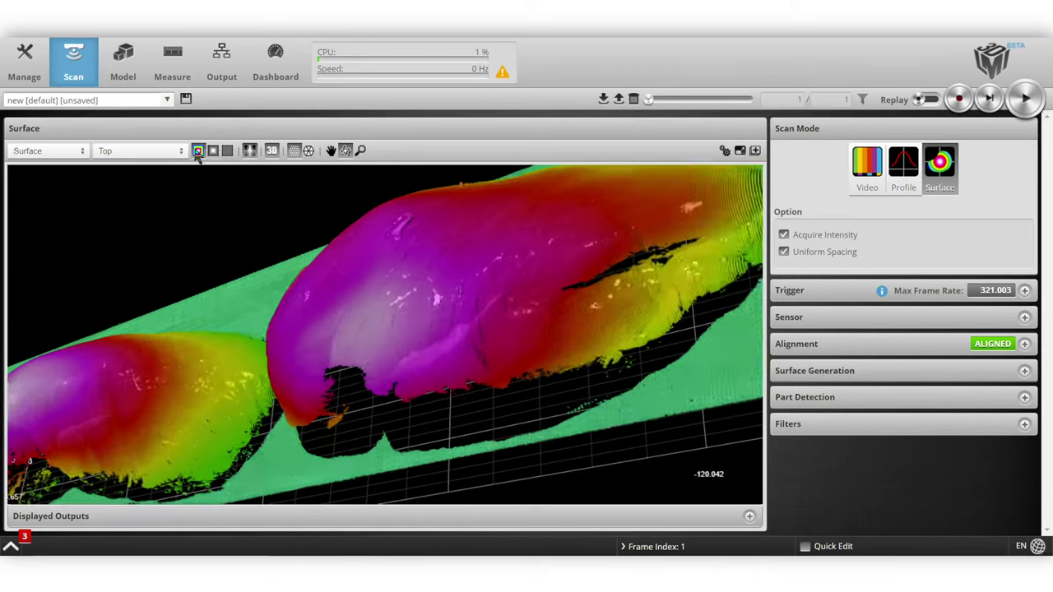
drag(354, 272, 446, 309)
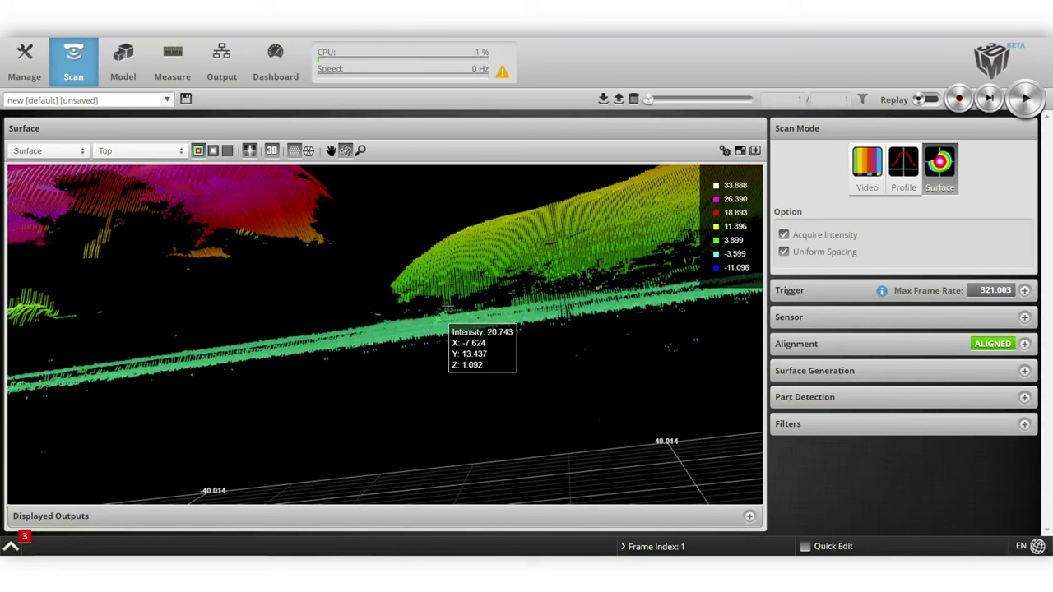
Enable part detection and set its height threshold to 1.1 mm.
click(873, 403)
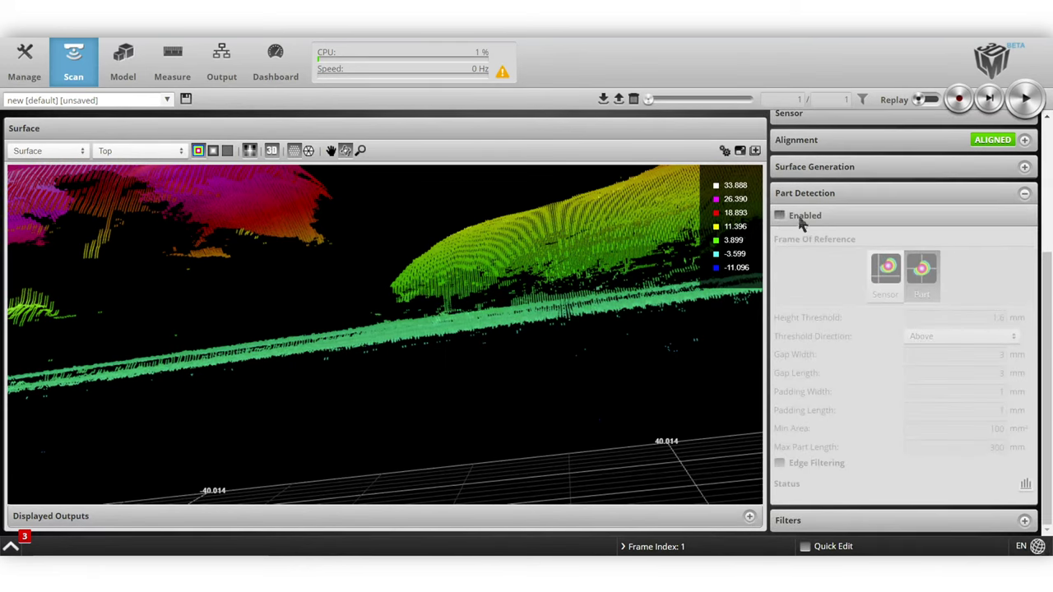
click(779, 216)
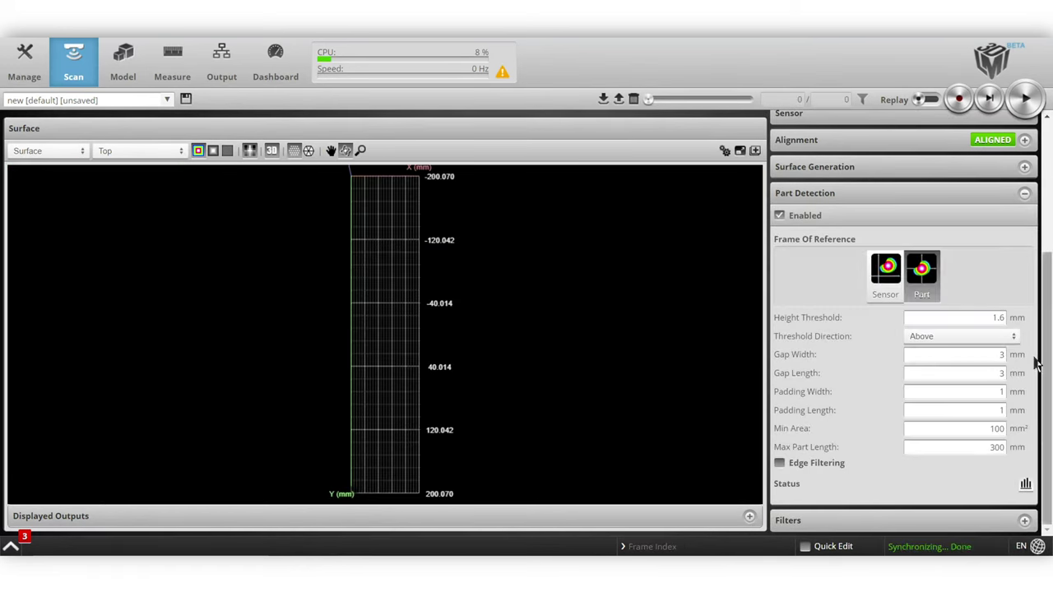
drag(1000, 318, 1012, 328)
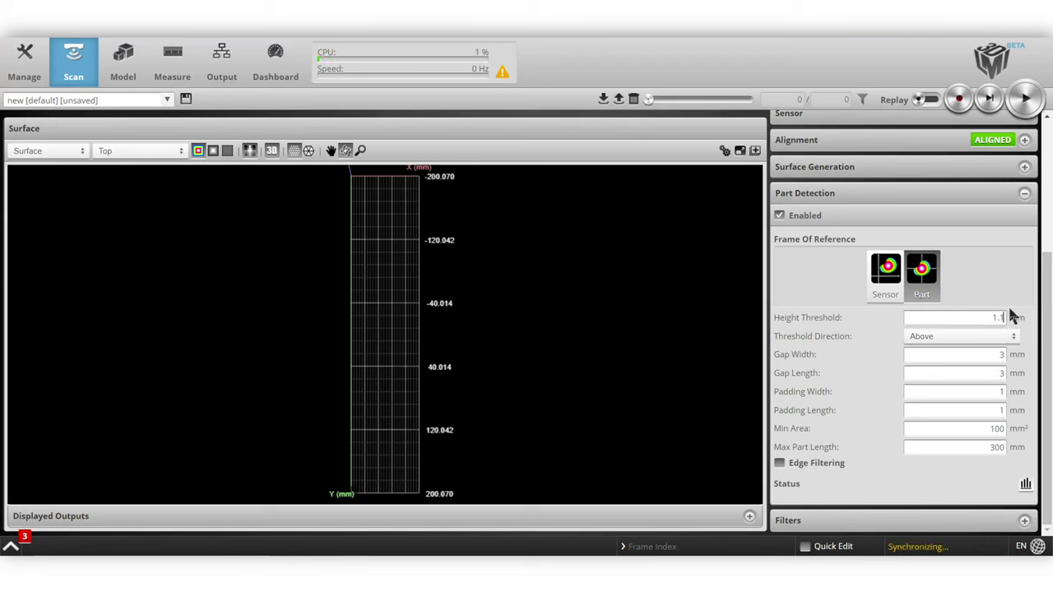
Review the part detection settings for gap width and length, padding width and length, minimum area and maximum part length.
drag(994, 357, 1014, 354)
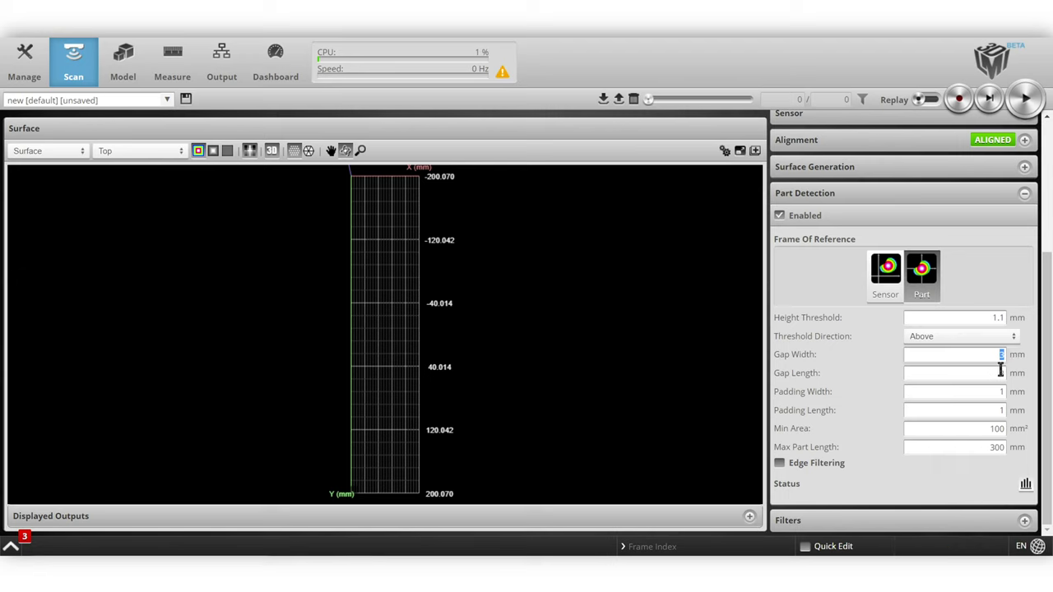
click(998, 372)
click(992, 392)
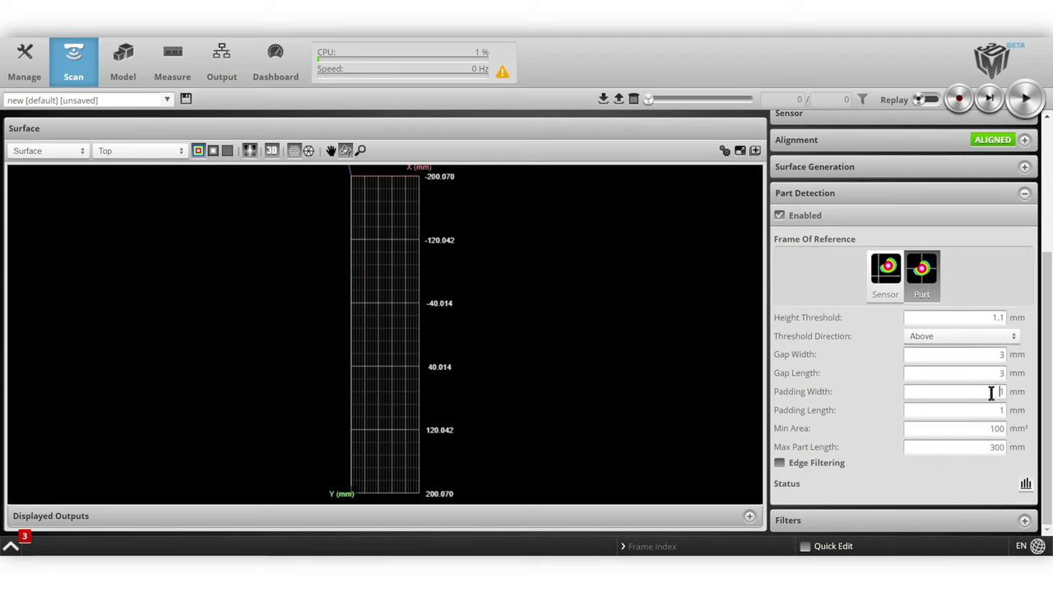
click(992, 410)
click(981, 431)
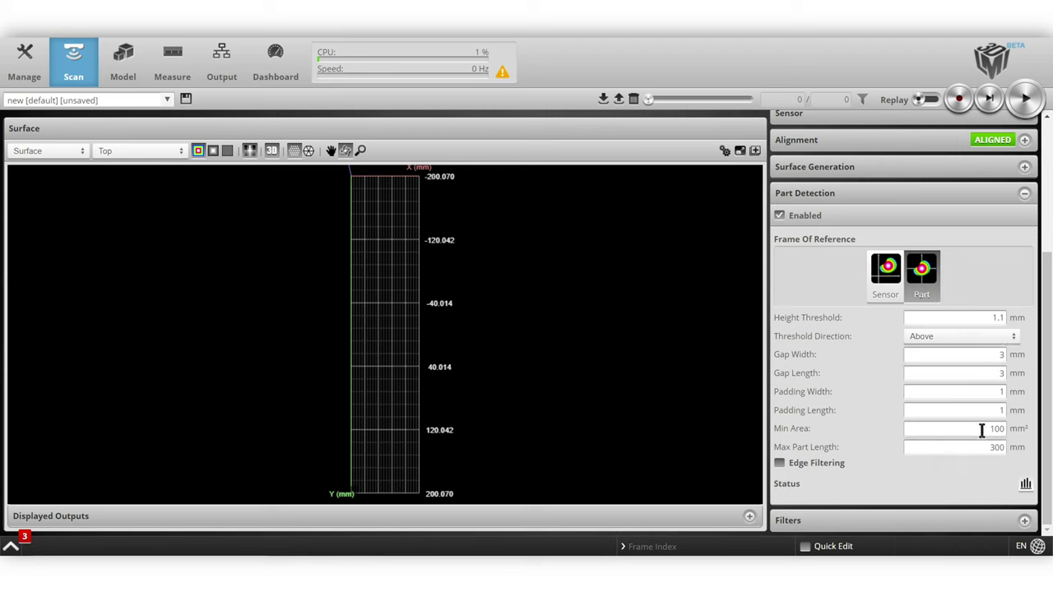
click(983, 446)
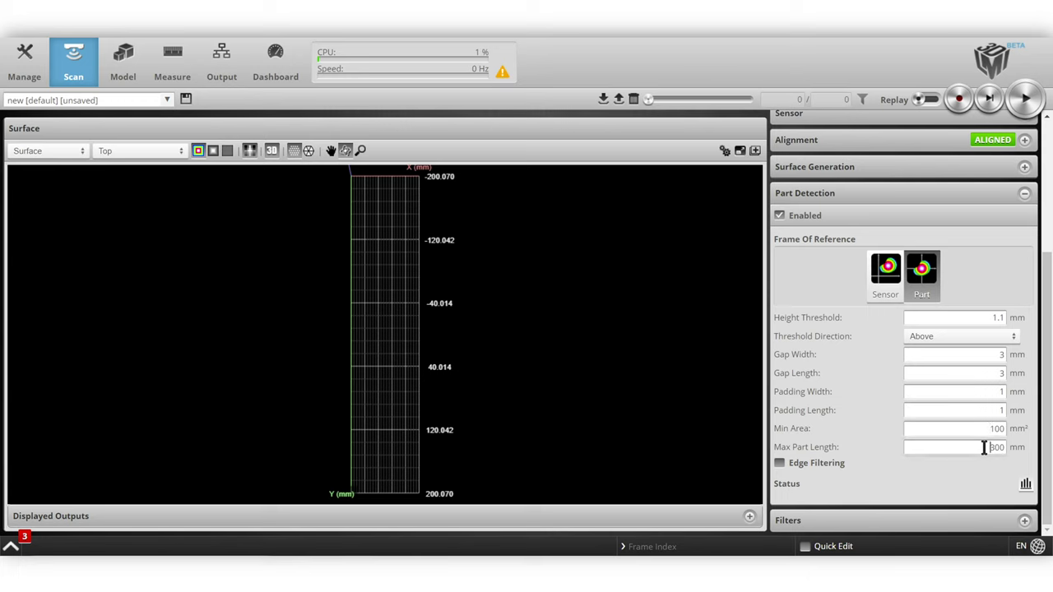
Record a live scan of the chicken pieces with part detection enabled, end the acquisition and turn on replay mode.
click(958, 100)
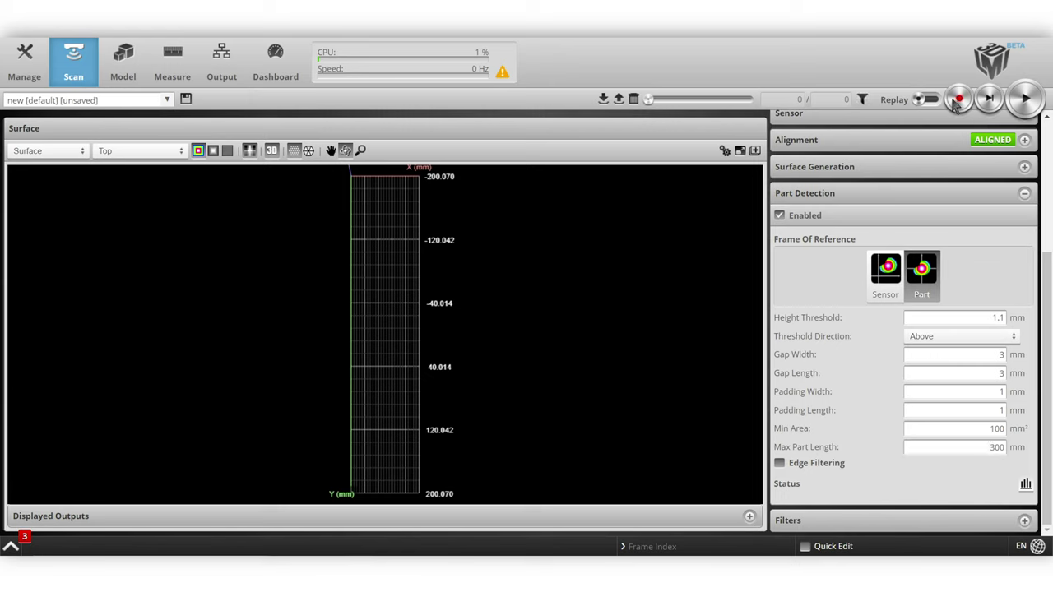
click(1023, 95)
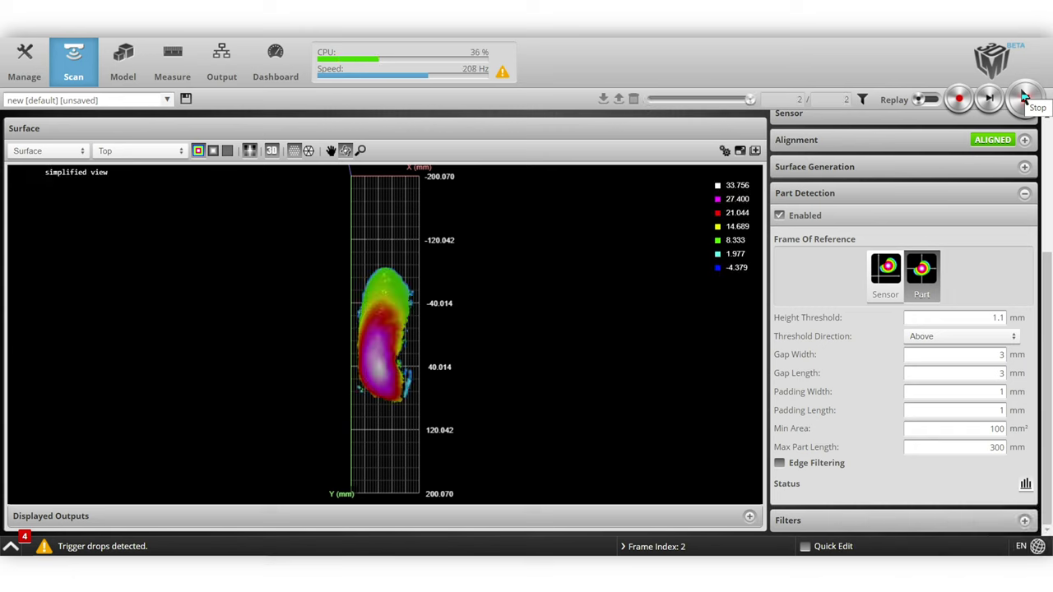
click(1023, 95)
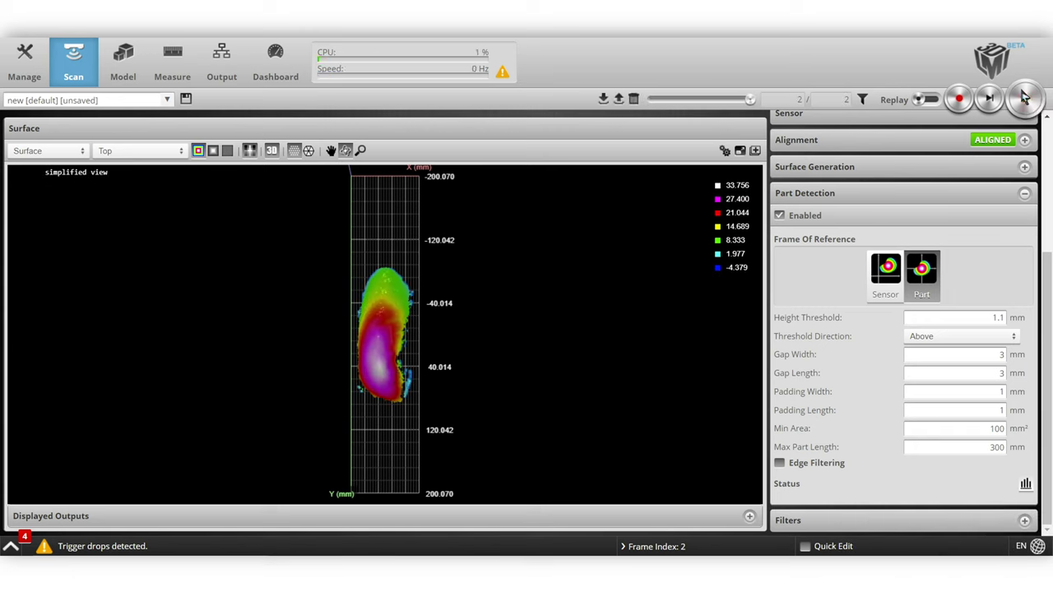
click(932, 100)
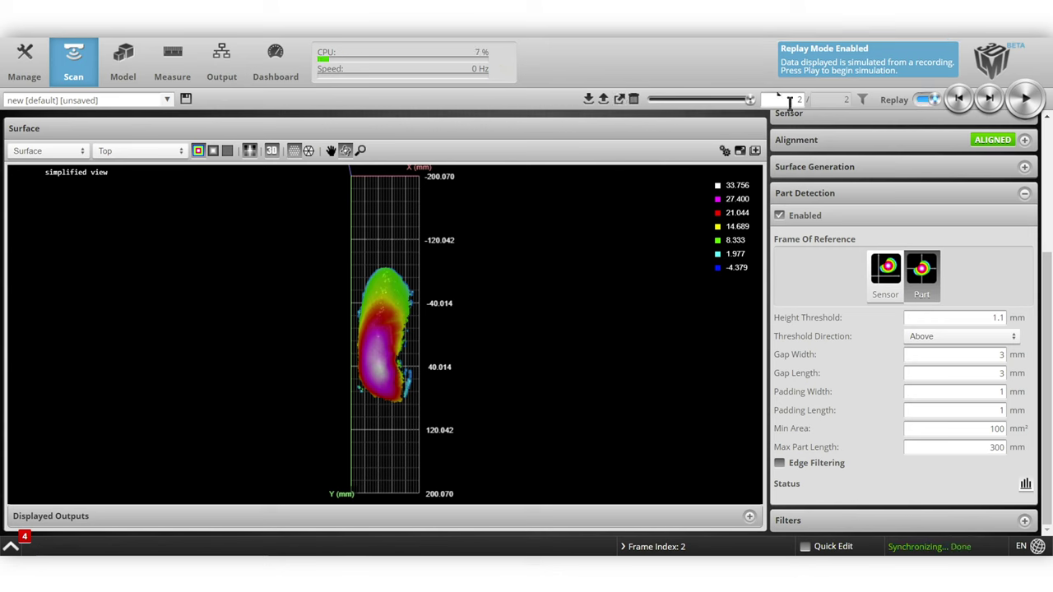
Inspect the separately detected parts in 3D, going back to the first recorded frame and showing it with intensity shading.
drag(423, 313, 364, 384)
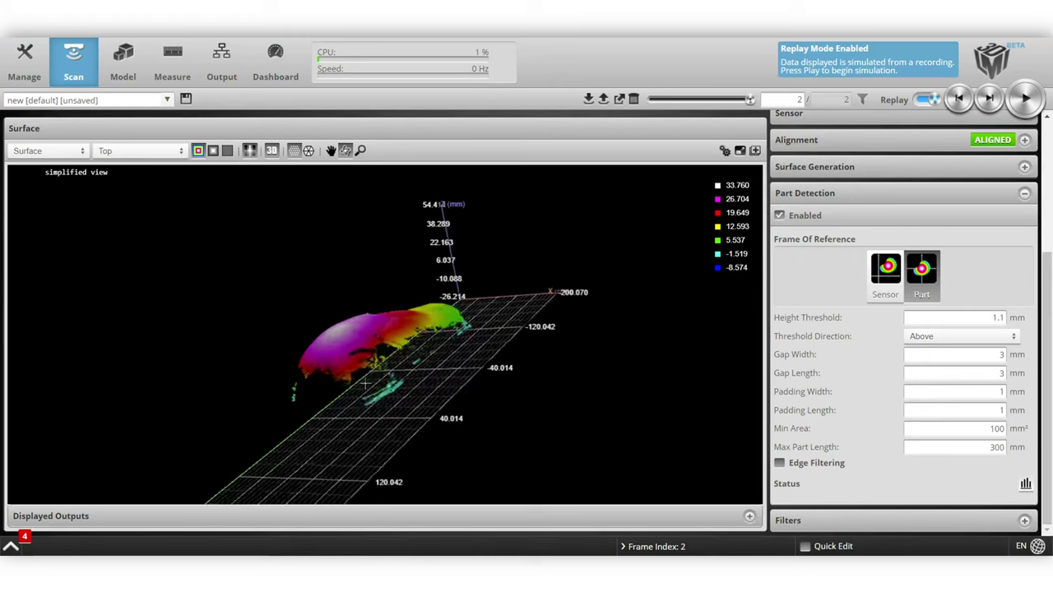
click(959, 98)
drag(475, 277, 533, 334)
click(213, 150)
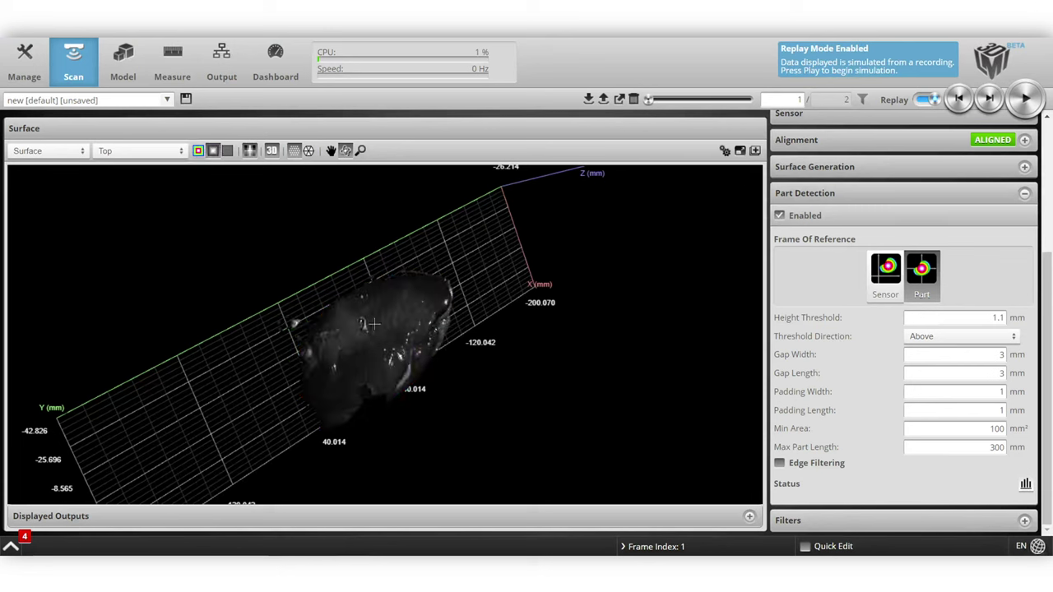
scroll(269, 345, up, 5)
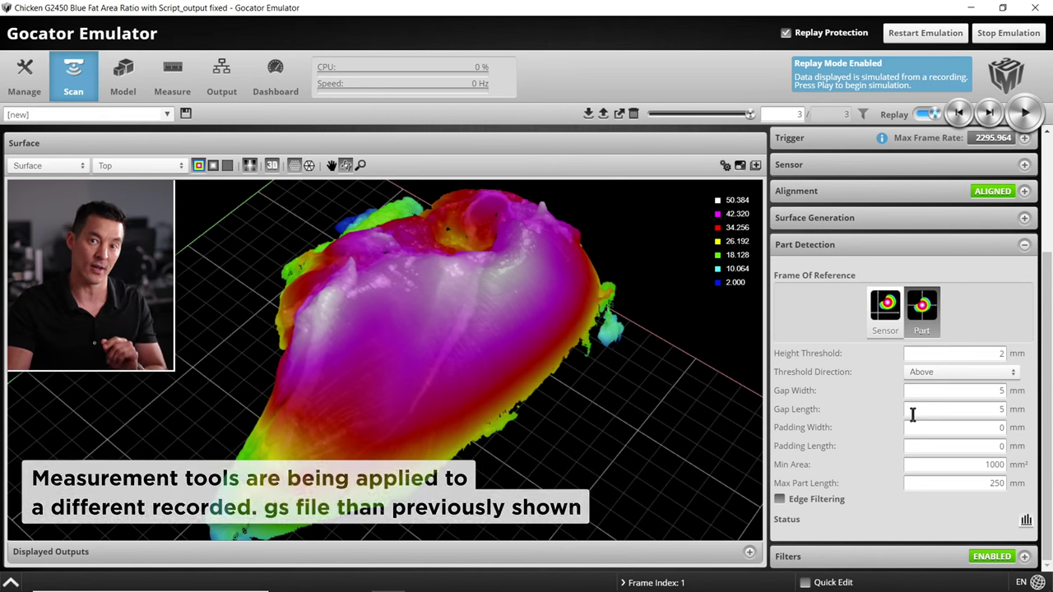
Review the existing measurement tools: Surface Bounding Box Advanced, Surface Volume, Surface Filter, Surface Blob and Script.
drag(428, 413, 427, 409)
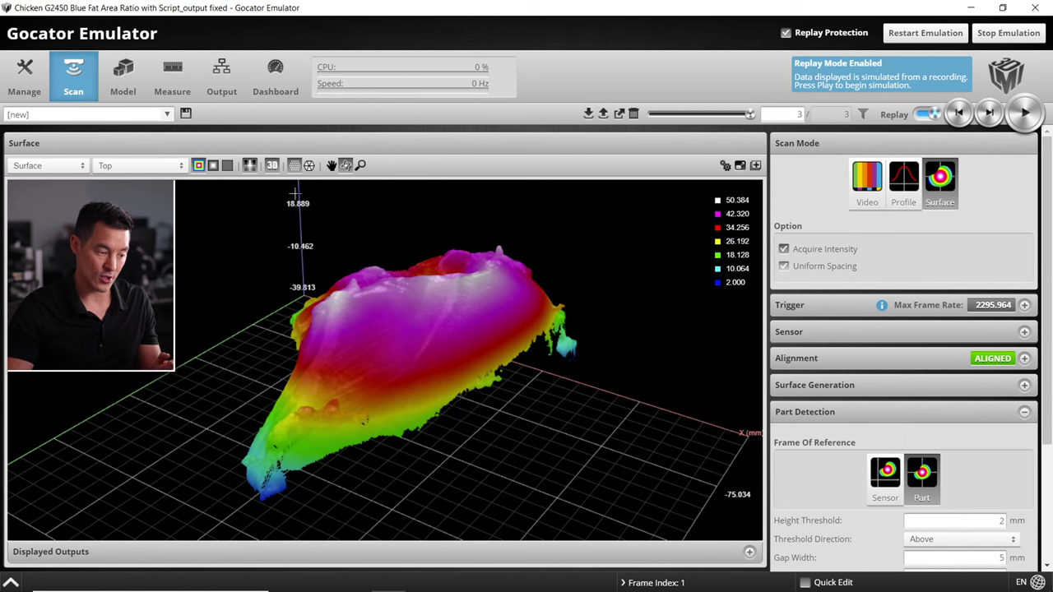
click(172, 78)
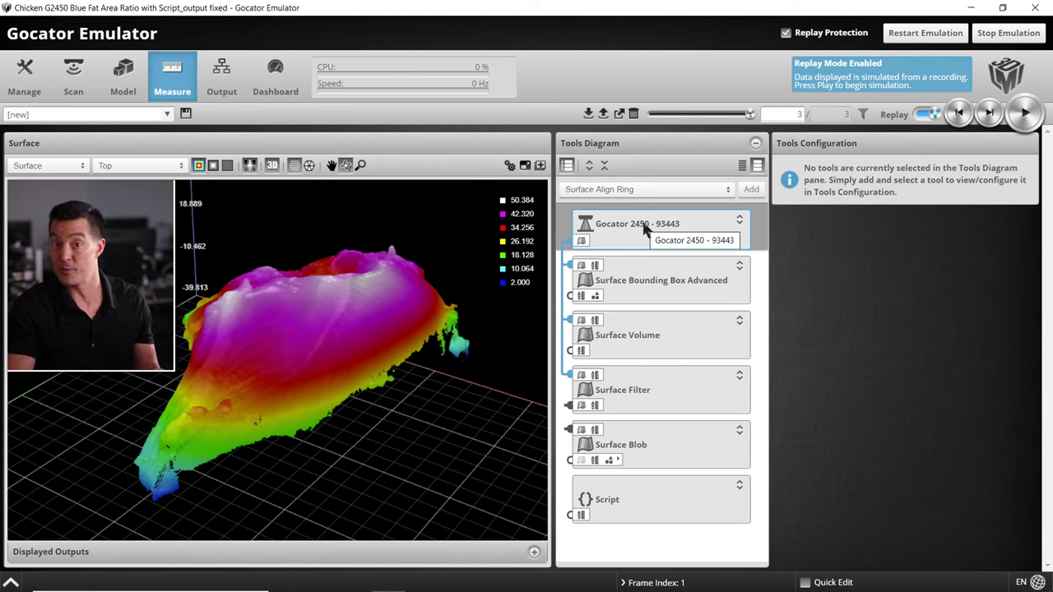
click(648, 282)
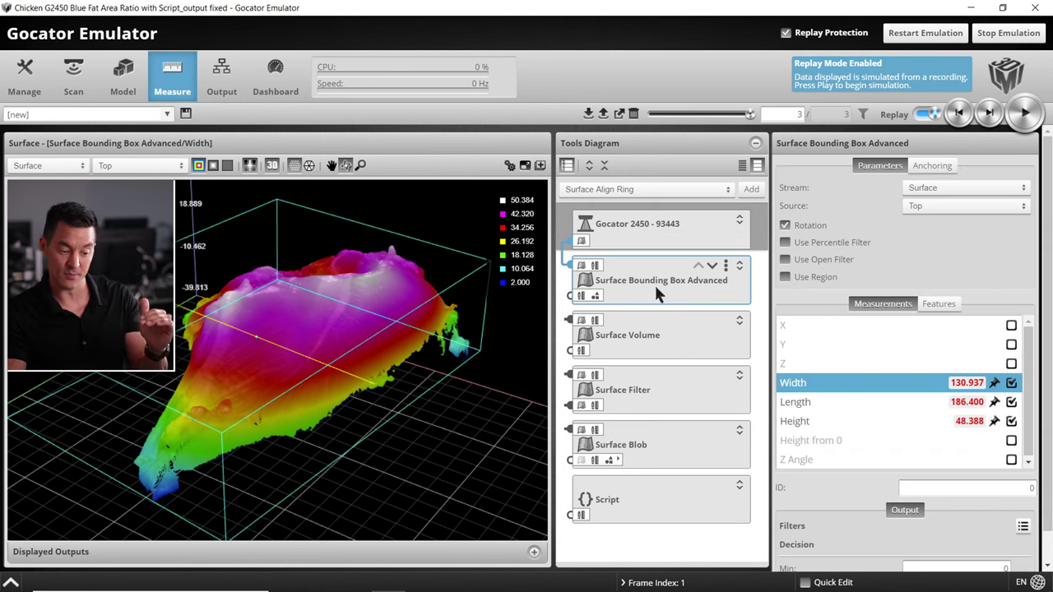
click(655, 345)
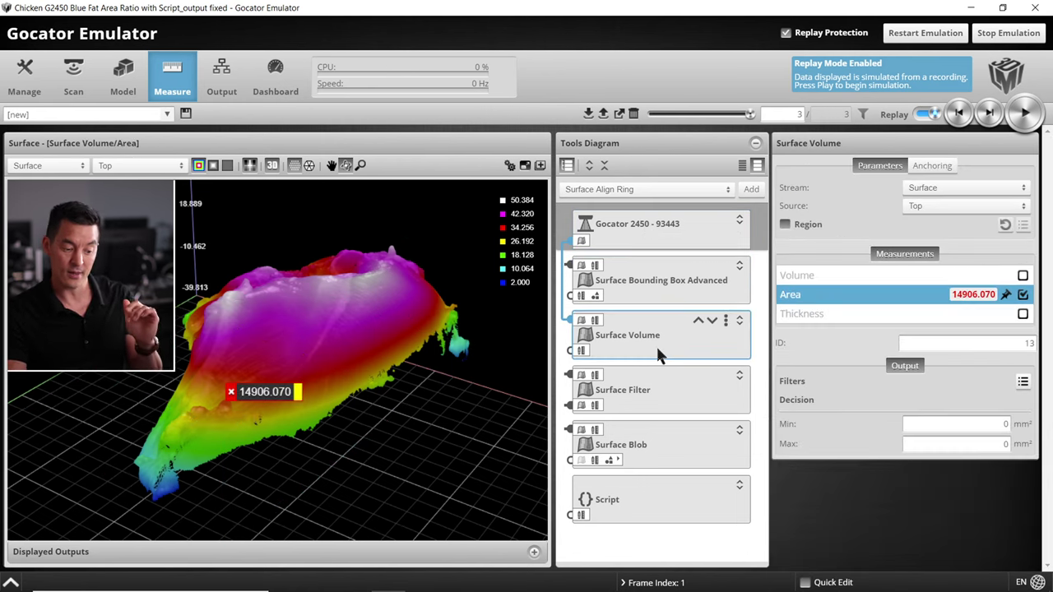
click(657, 392)
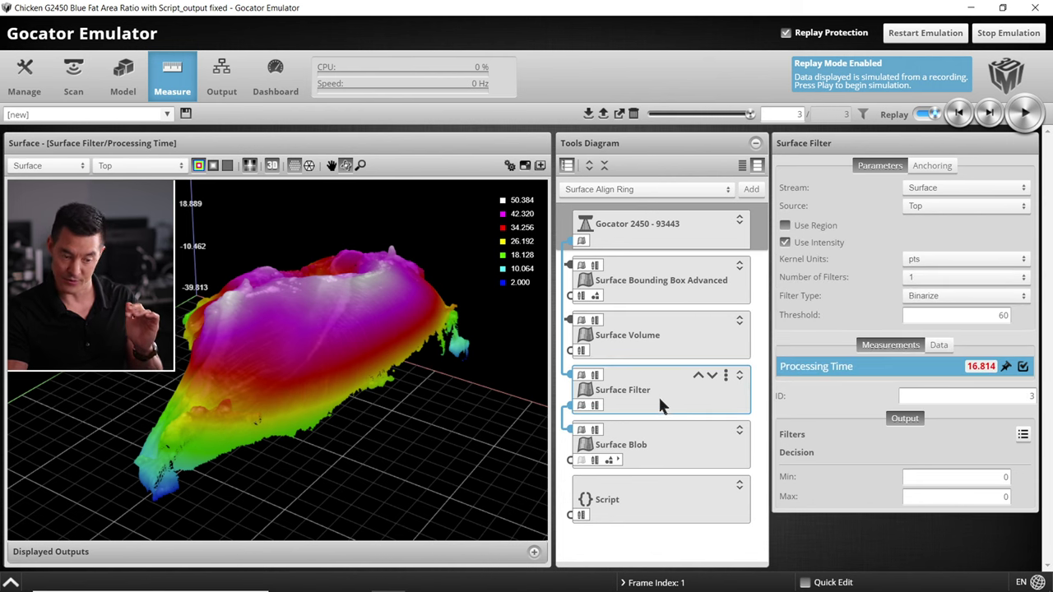
click(670, 454)
click(674, 502)
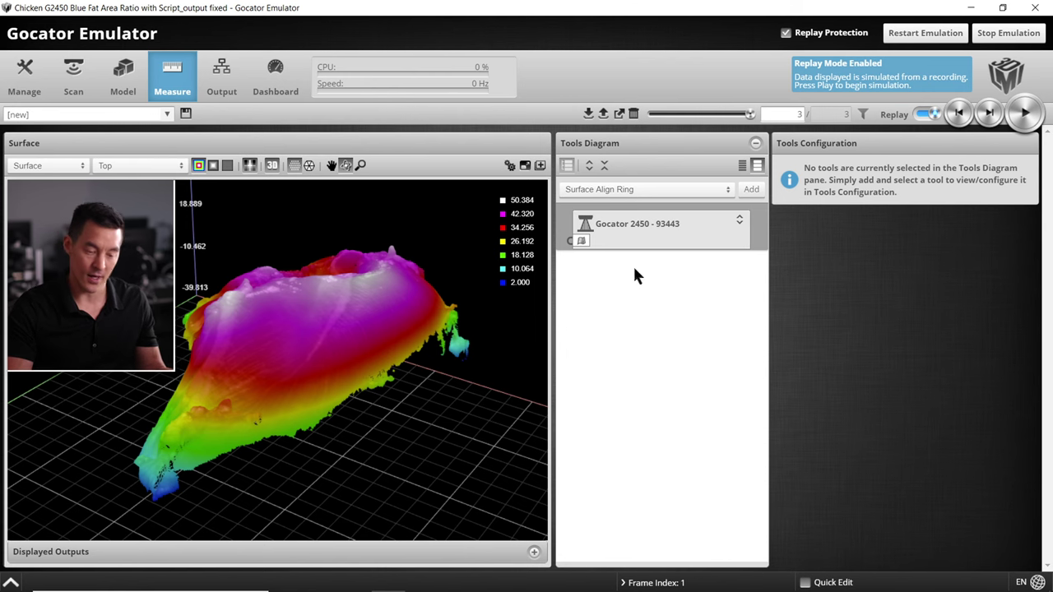
Add a Surface Bounding Box Advanced tool with rotation enabled and return to the first recorded frame.
click(652, 193)
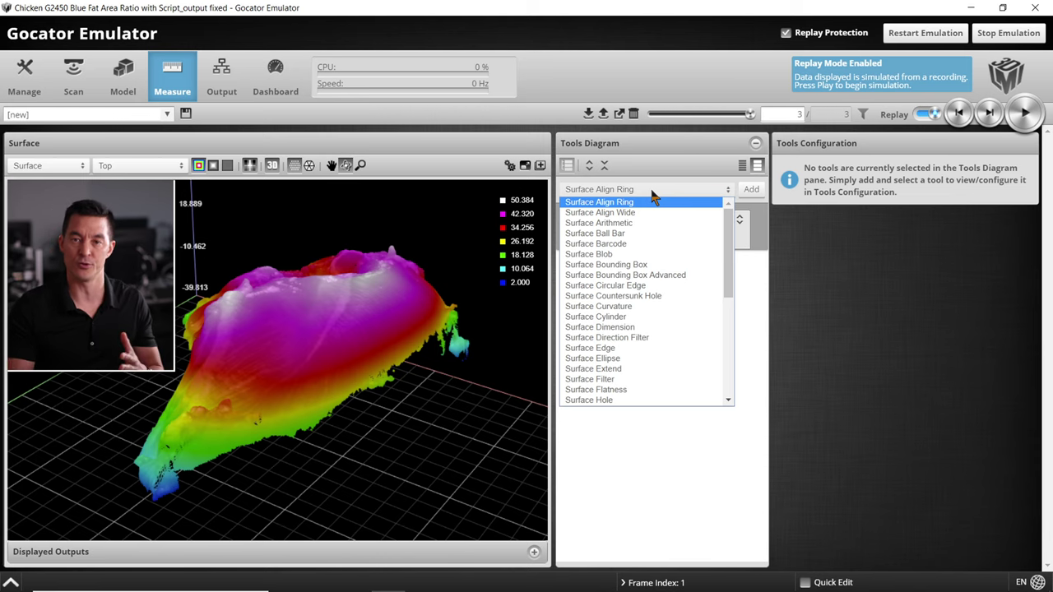
click(677, 275)
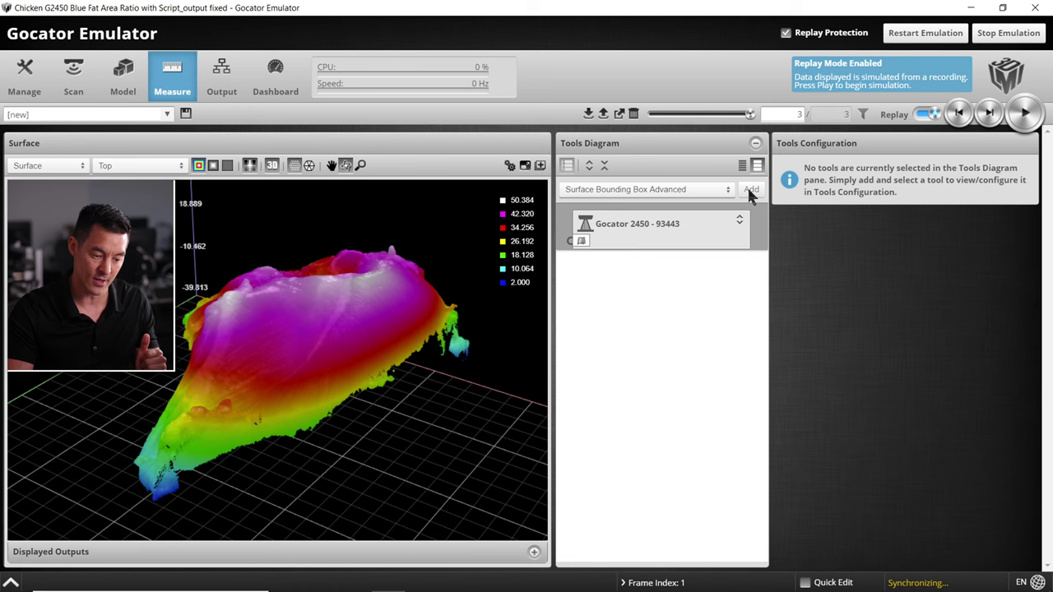
click(749, 190)
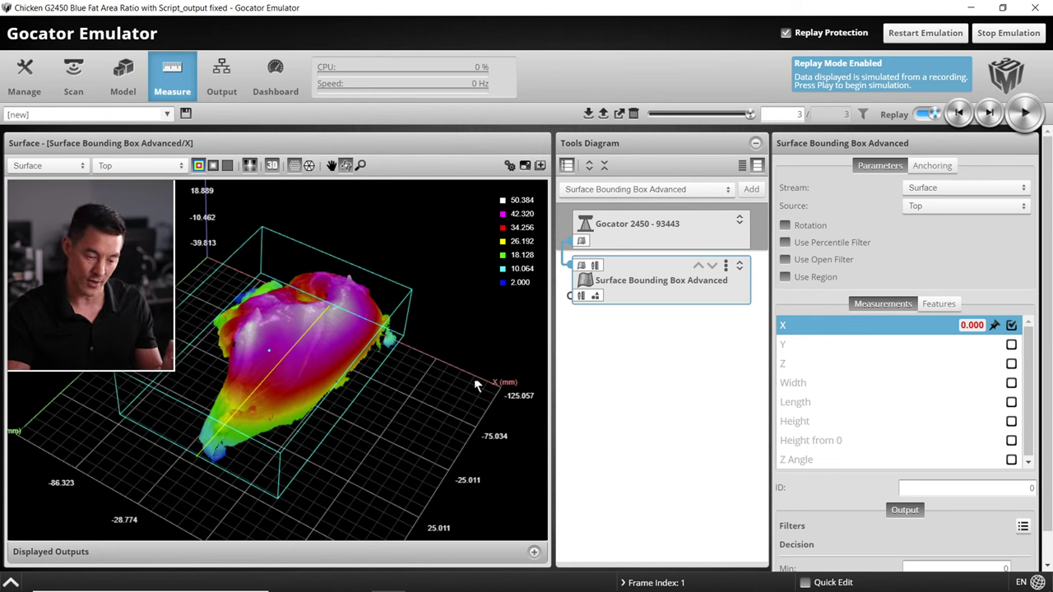
click(786, 226)
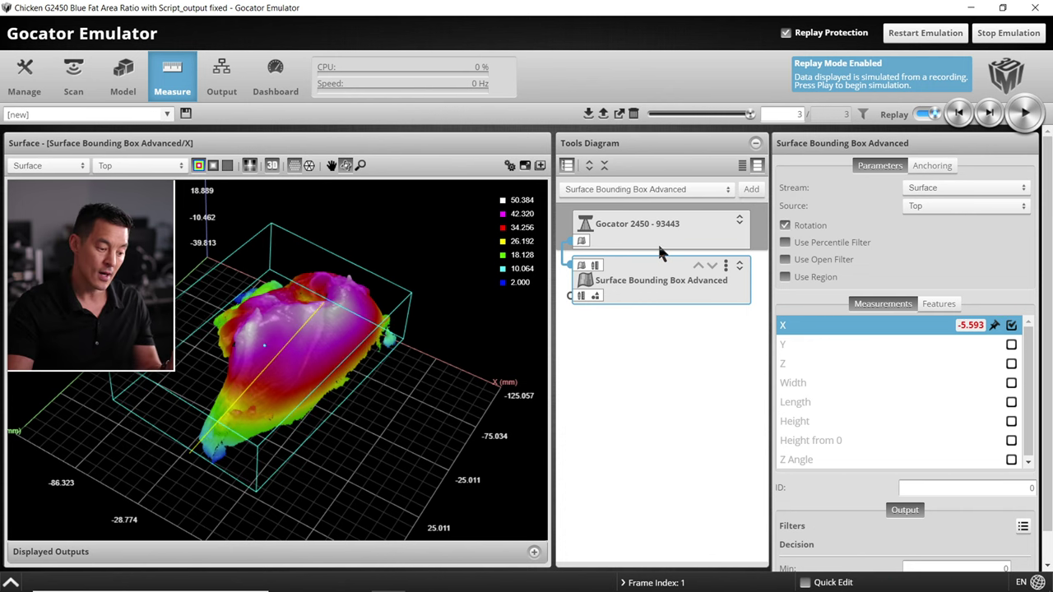
drag(368, 326, 317, 389)
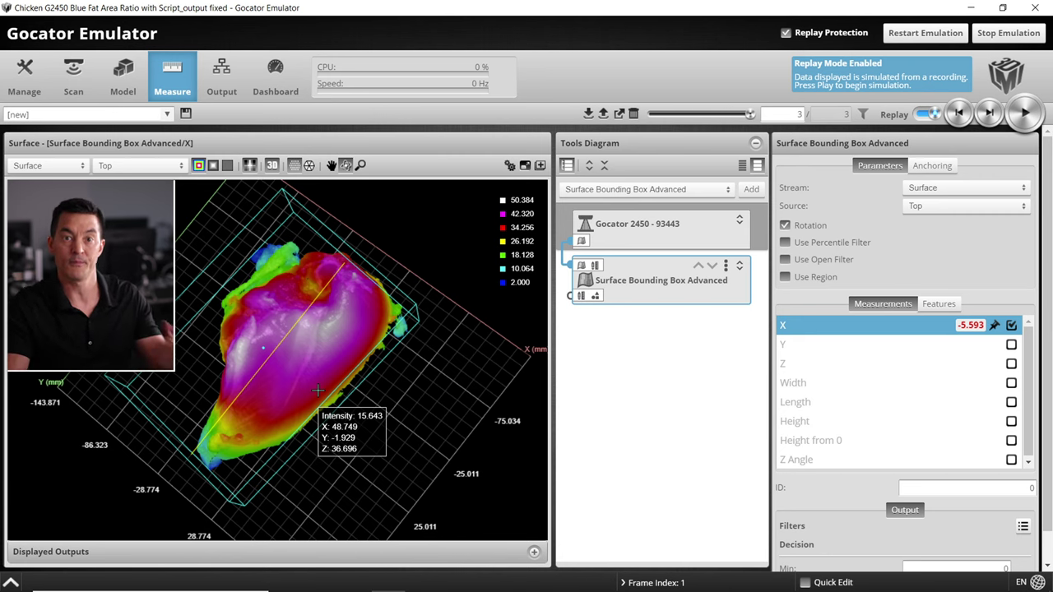
click(958, 114)
click(958, 114)
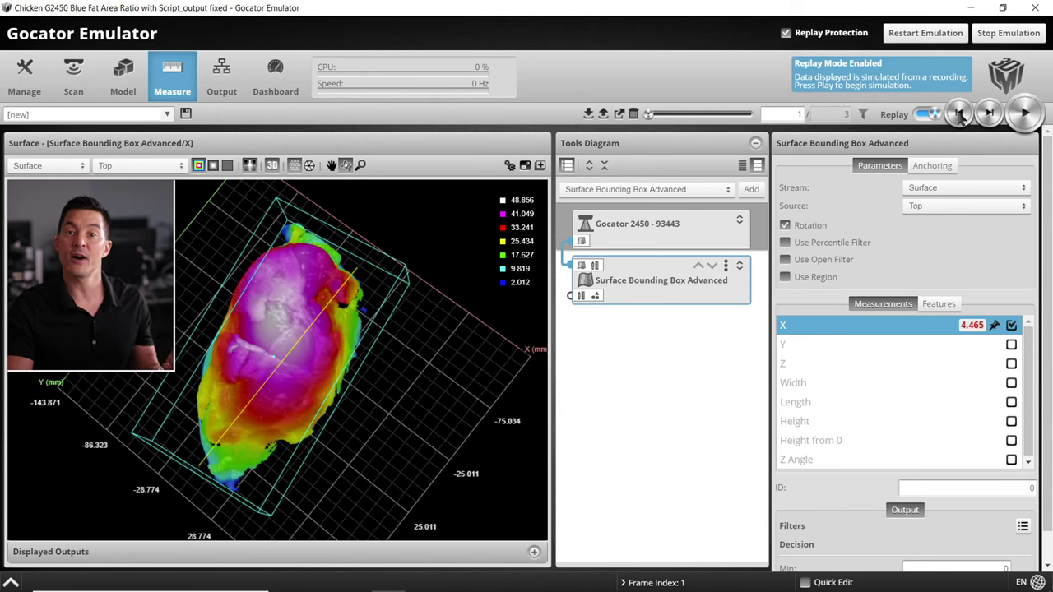
Enable the bounding box tool's percentile filter, set the high percentile to 100% and inspect the box from the side.
click(785, 242)
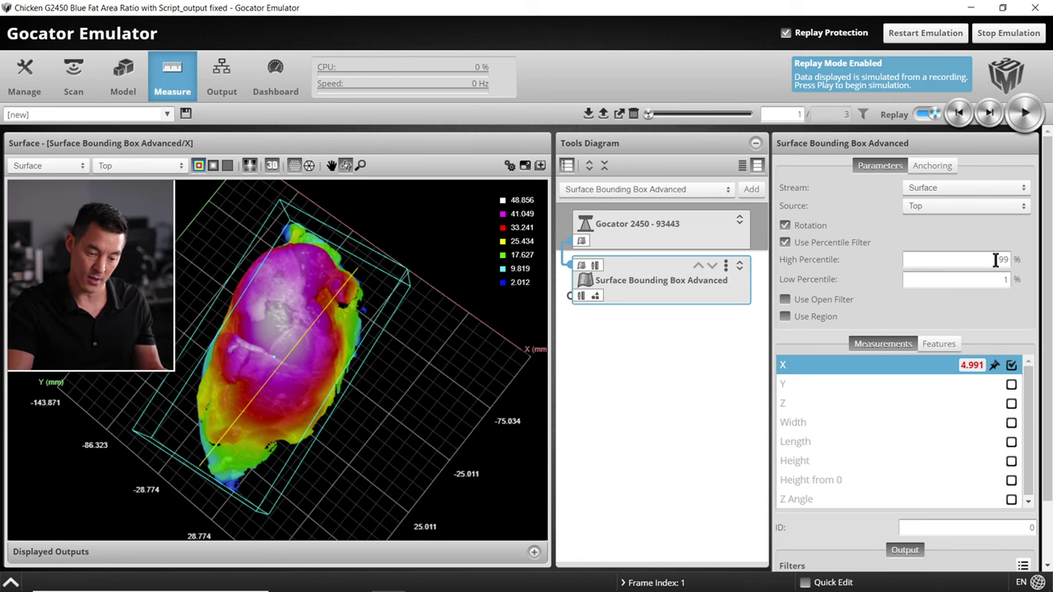
drag(993, 259, 1017, 262)
text(100)
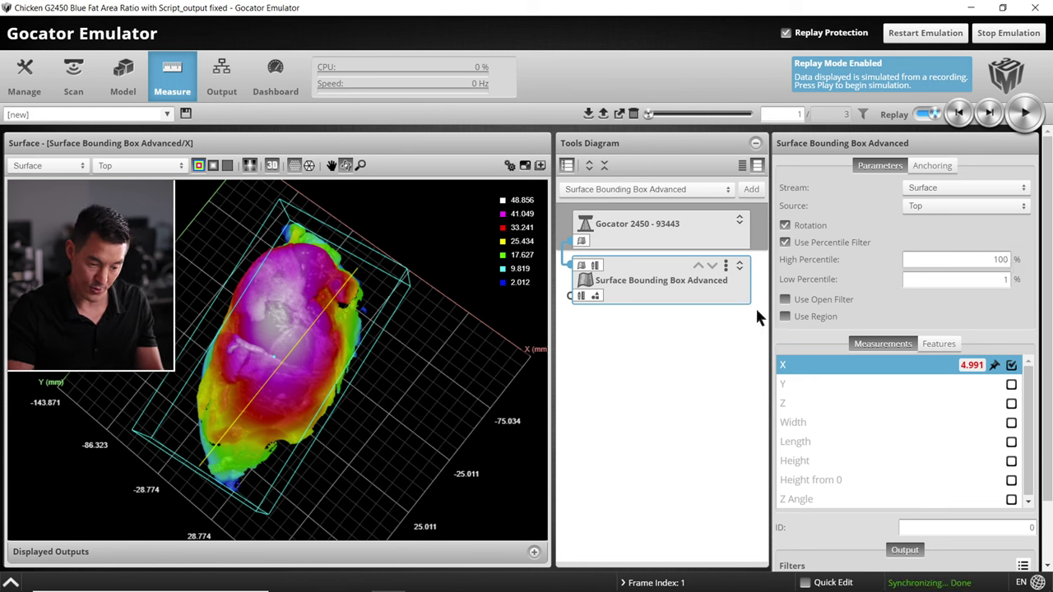
drag(394, 335, 271, 352)
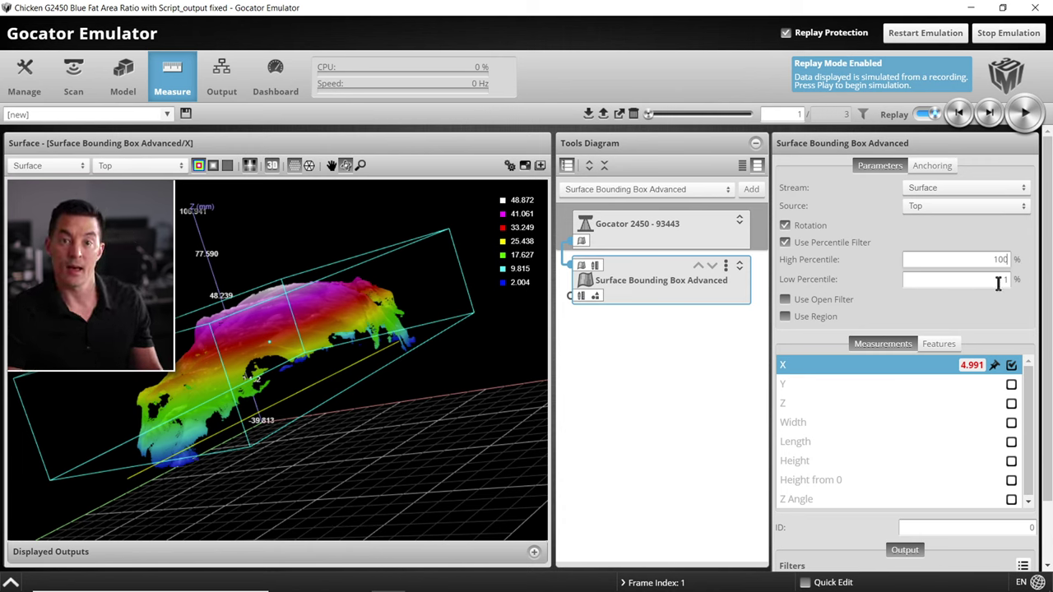
Enable the bounding box's width, length and height measurements and disable its X measurement.
scroll(912, 394, down, 1)
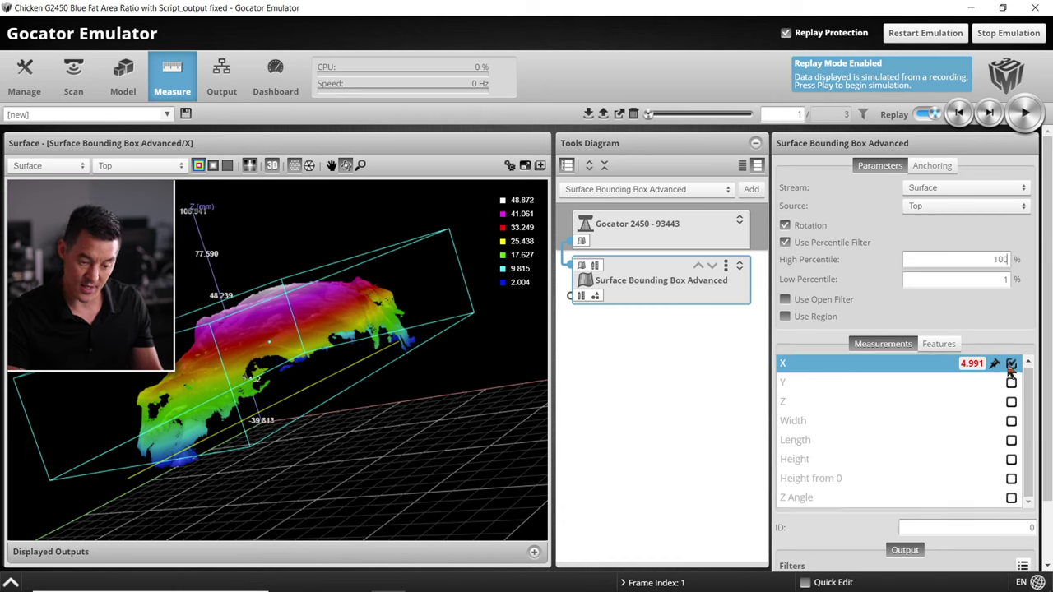
click(1012, 421)
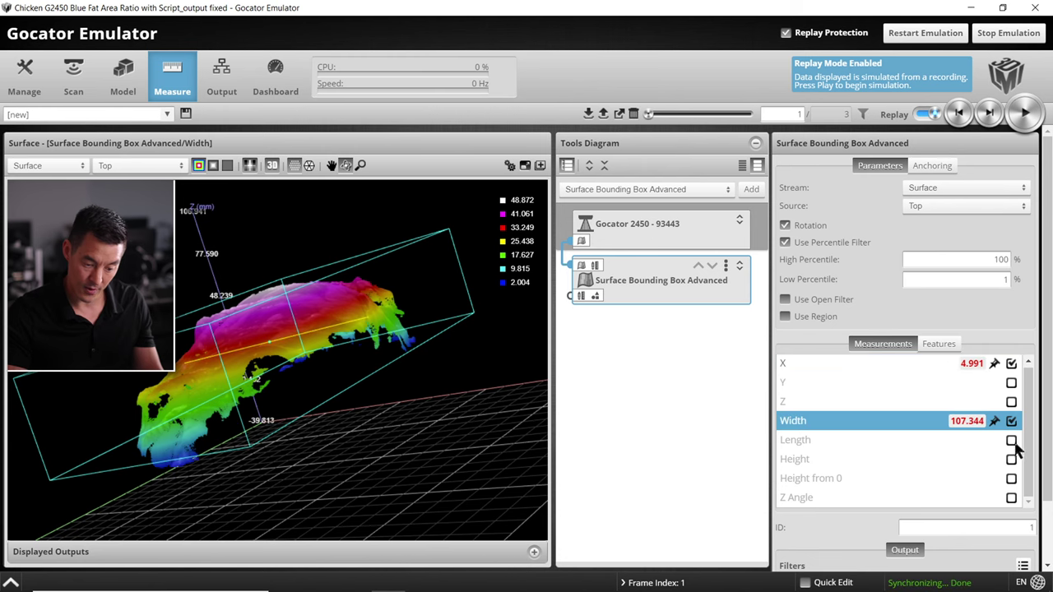
click(1011, 440)
click(1011, 459)
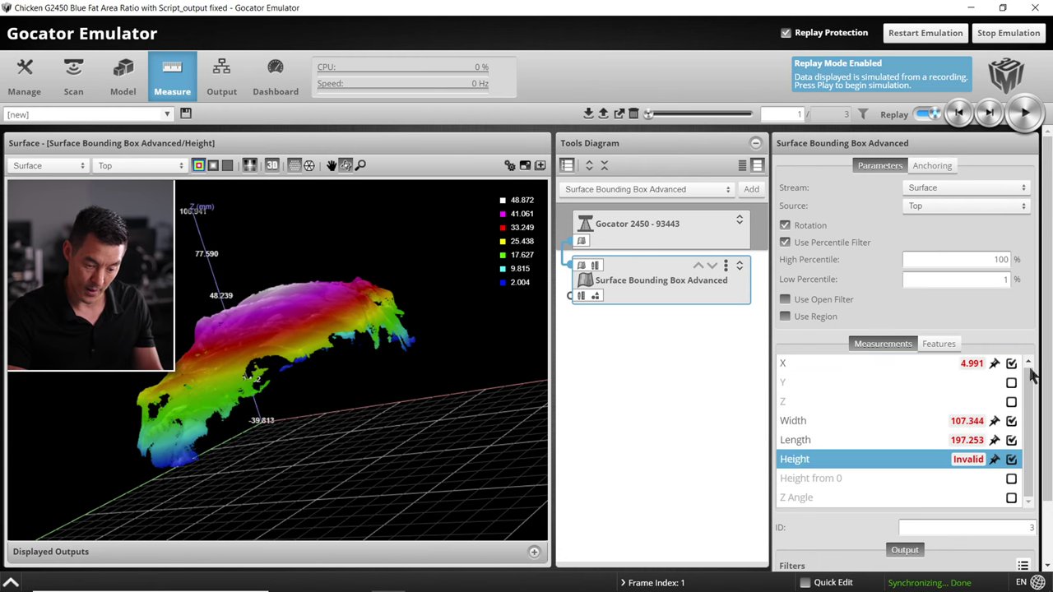
click(1011, 363)
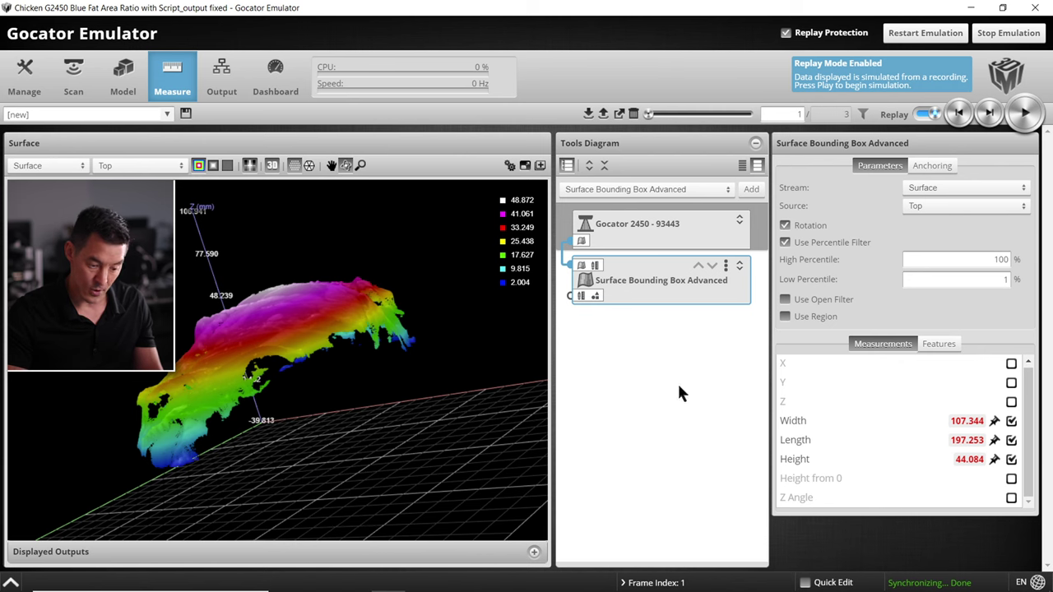
Set the decision limits of the bounding box's length measurement to a minimum of 190 and a maximum of 250.
click(810, 439)
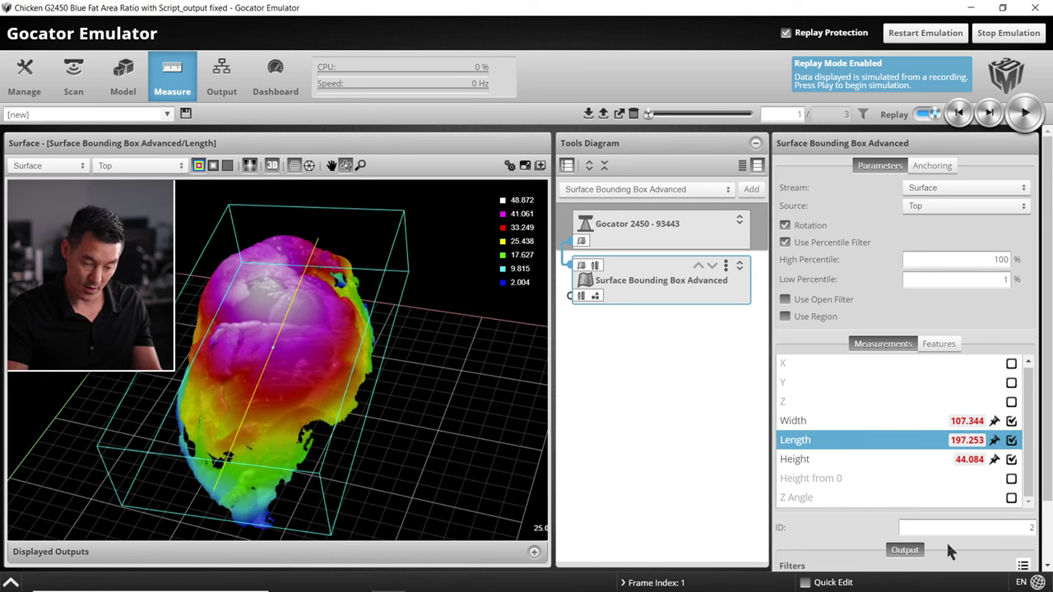
scroll(946, 539, down, 2)
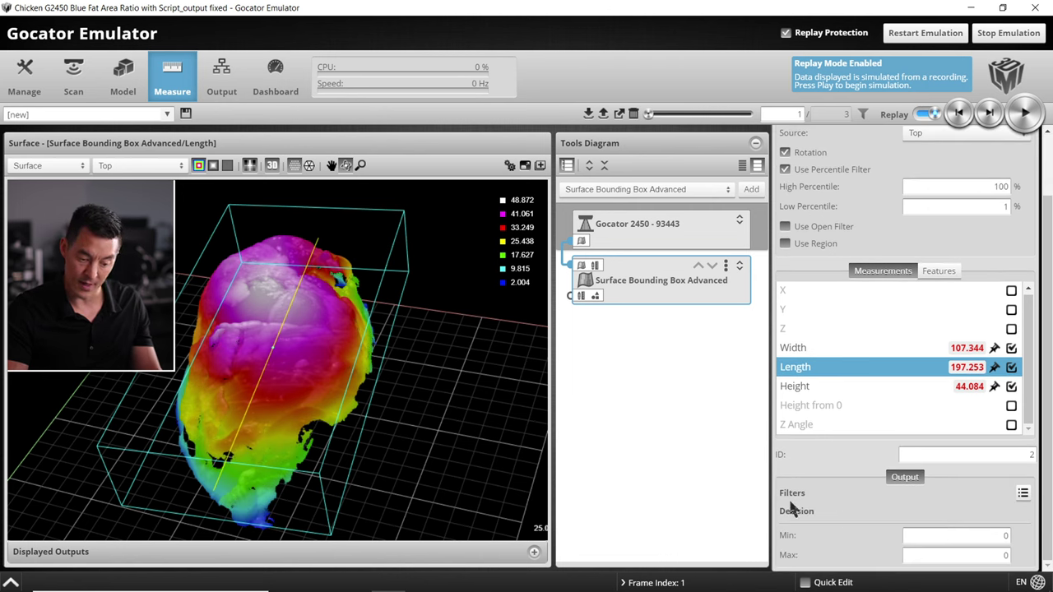
click(1000, 535)
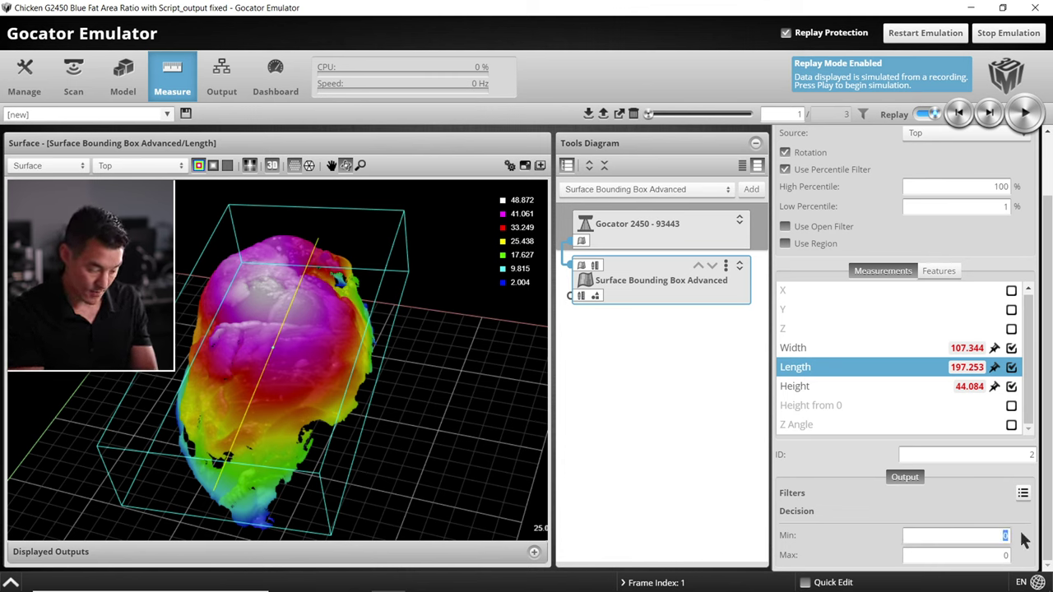
text(190)
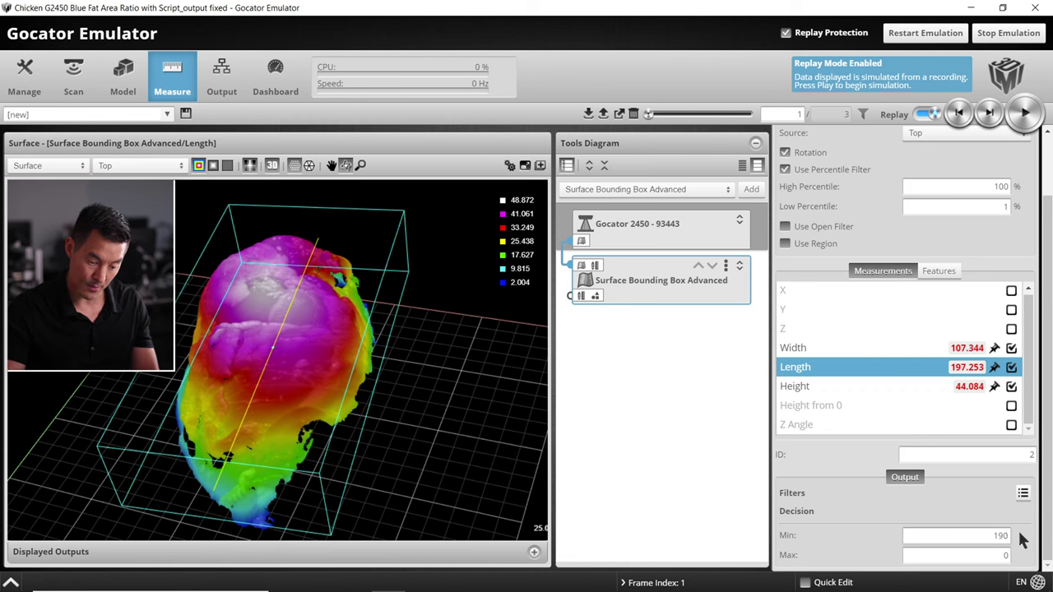
click(1005, 554)
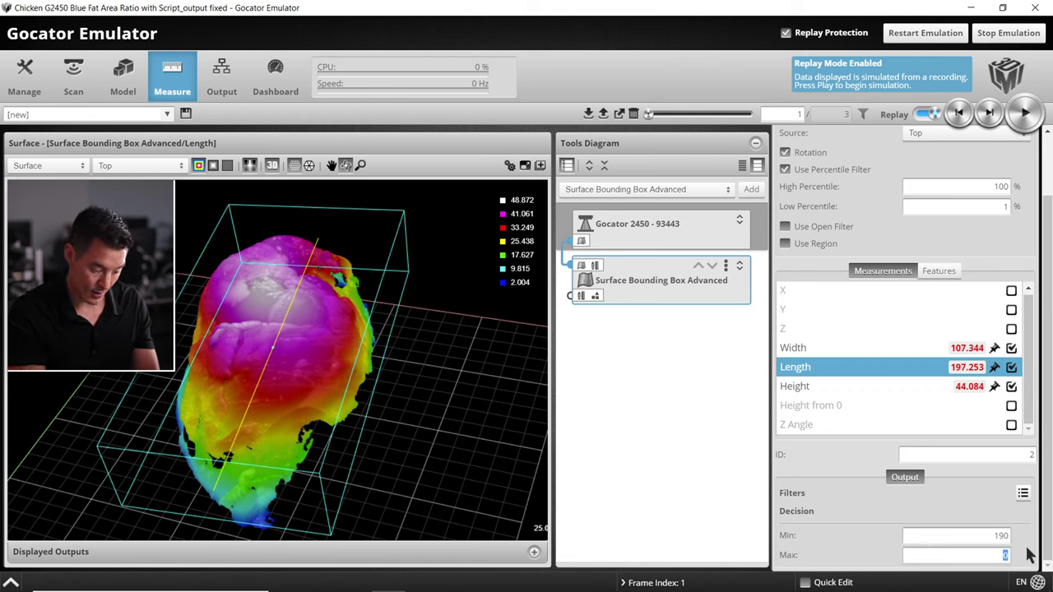
text(250)
key(Return)
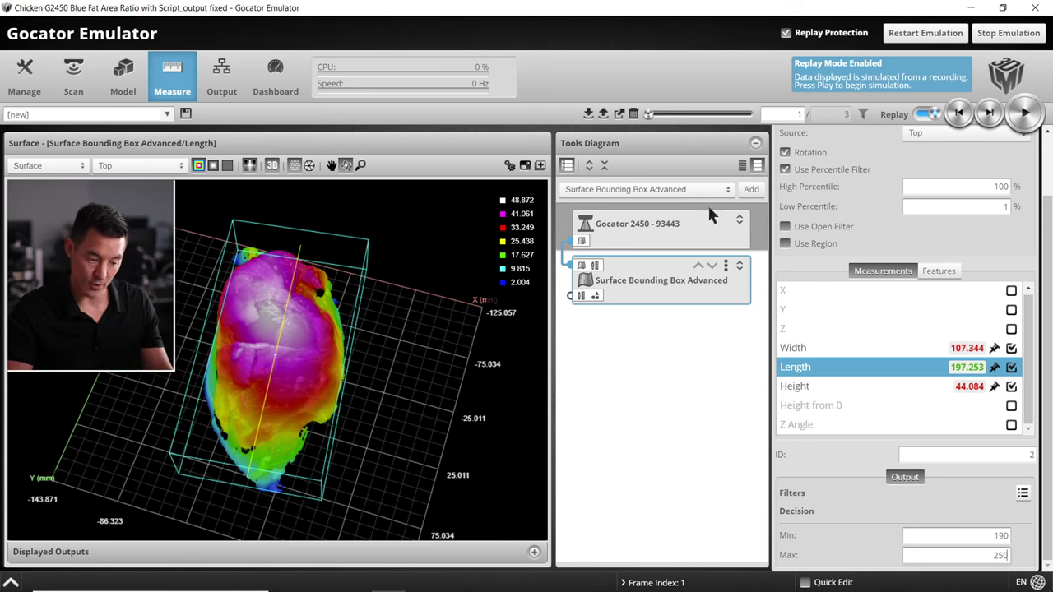
Add a Surface Volume tool to the tools diagram.
click(690, 189)
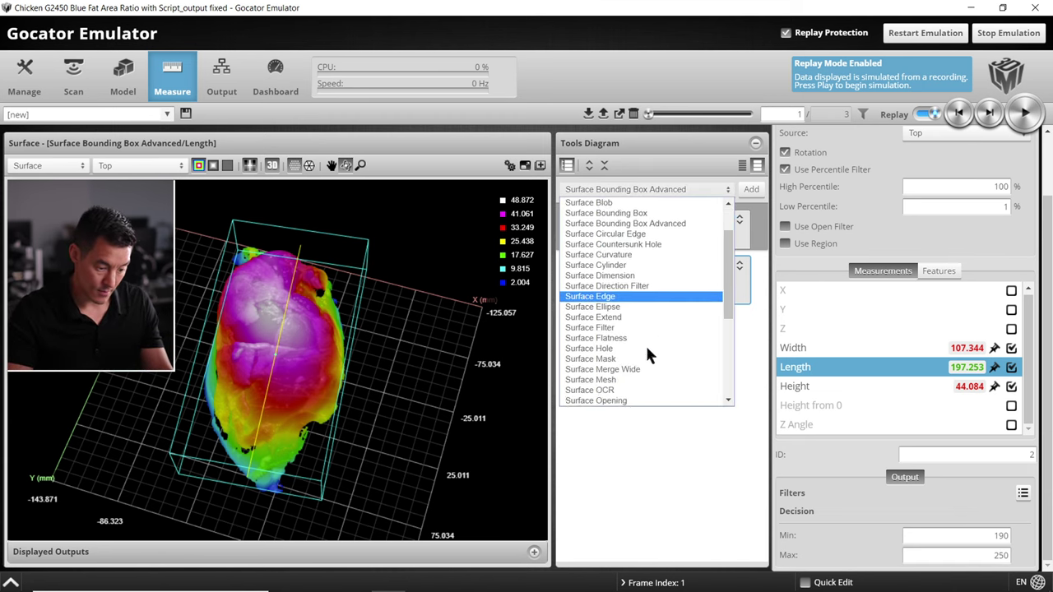
scroll(645, 345, down, 5)
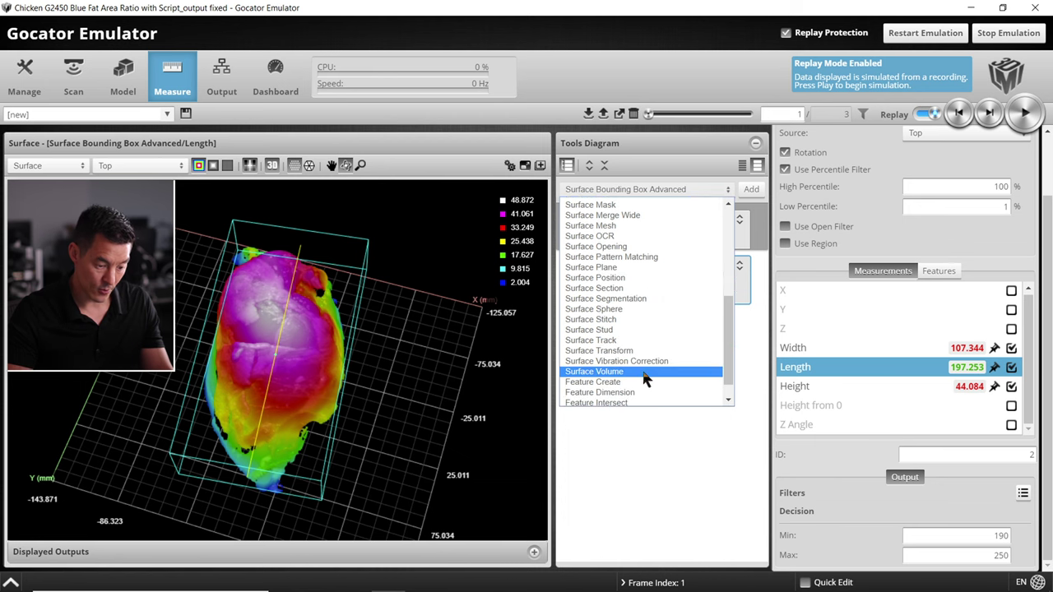
click(645, 375)
click(751, 194)
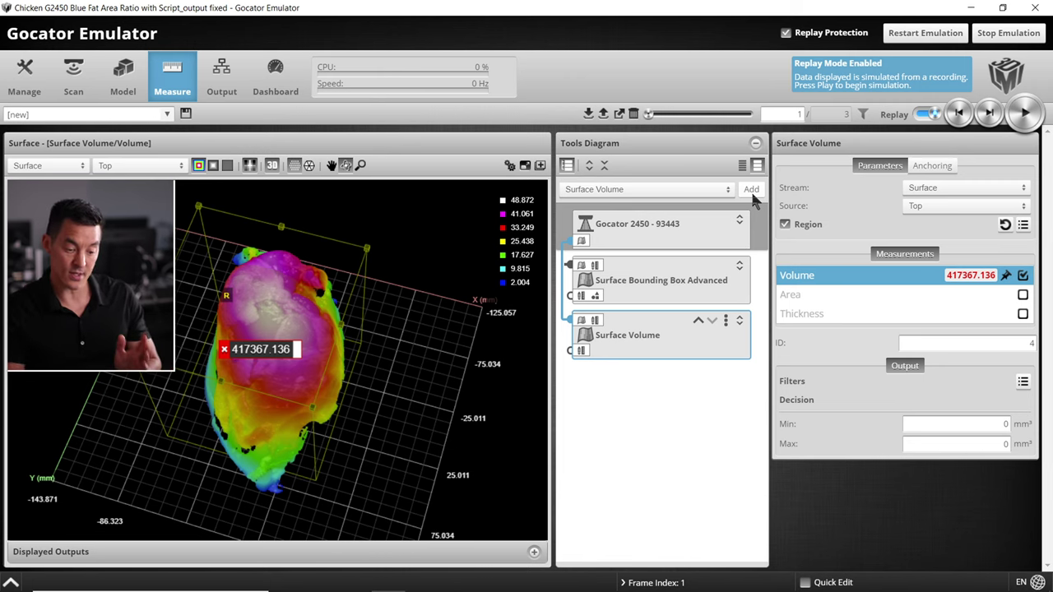
Make the Surface Volume tool output only the area and turn off its region so the whole part is measured.
click(1023, 295)
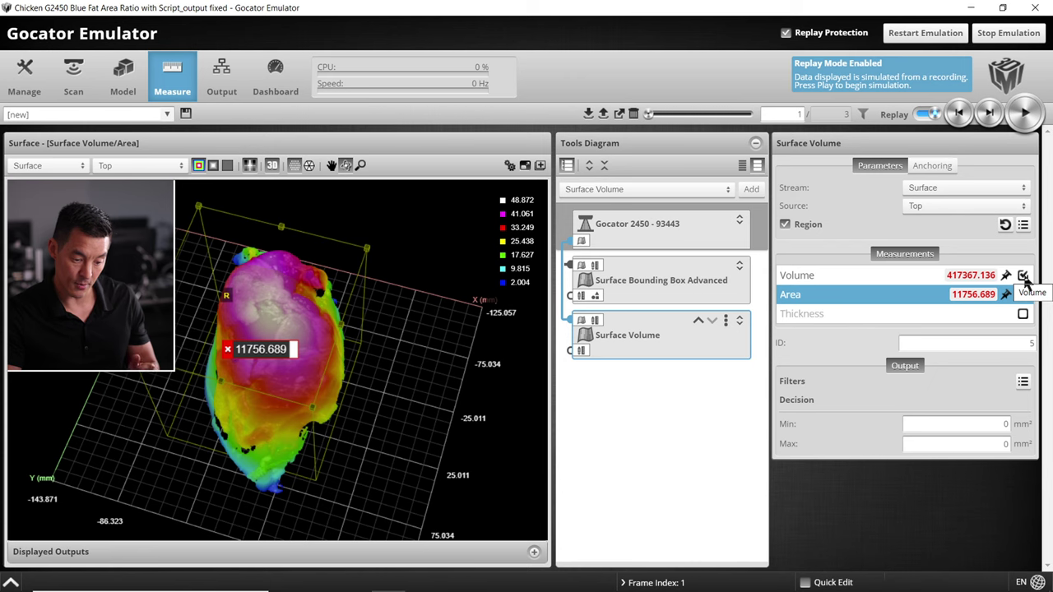
click(1023, 277)
click(912, 294)
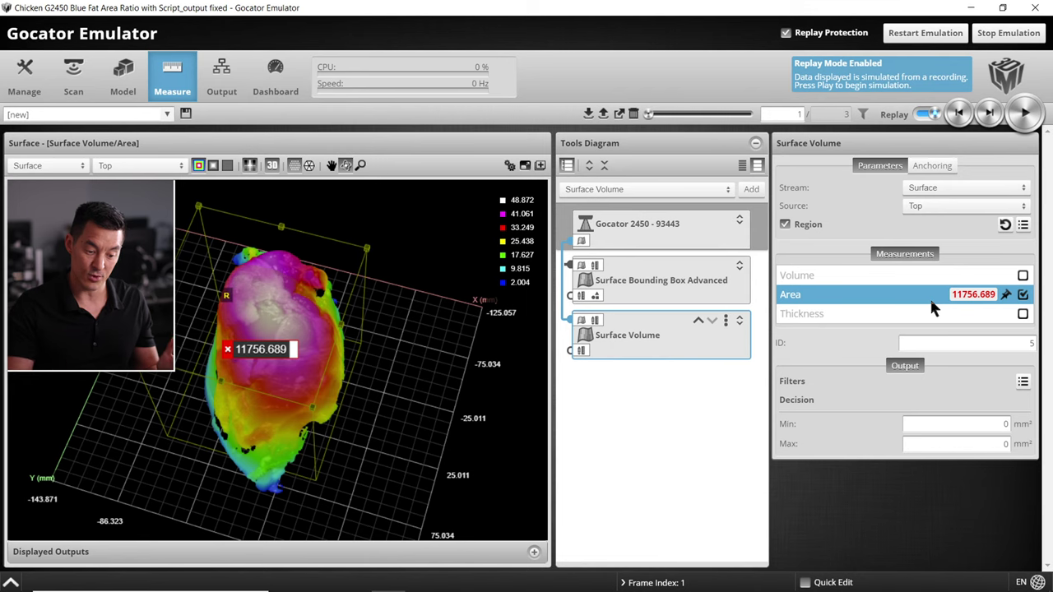
click(785, 225)
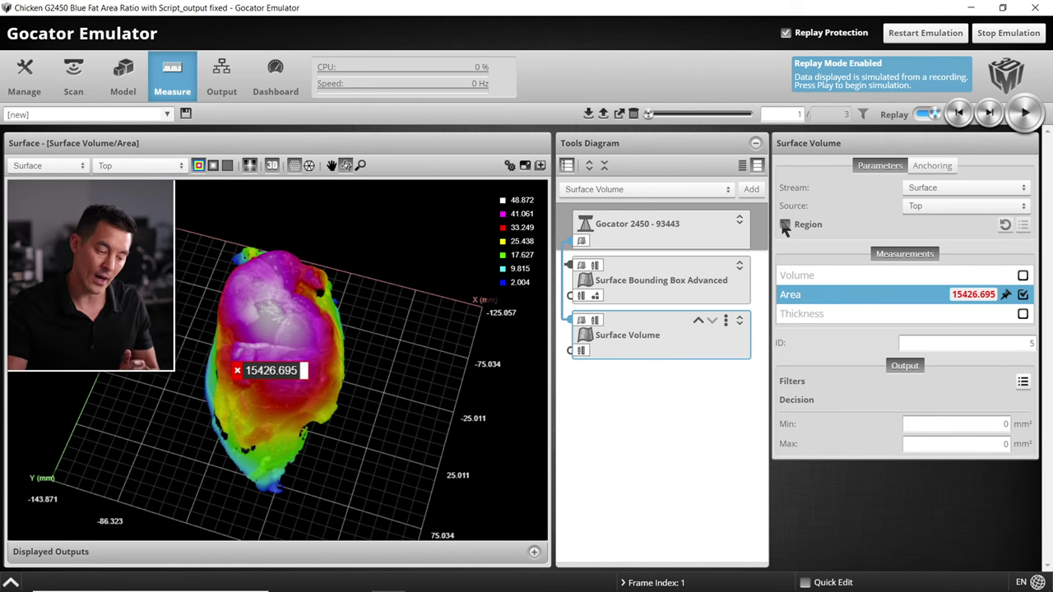
drag(358, 448, 339, 368)
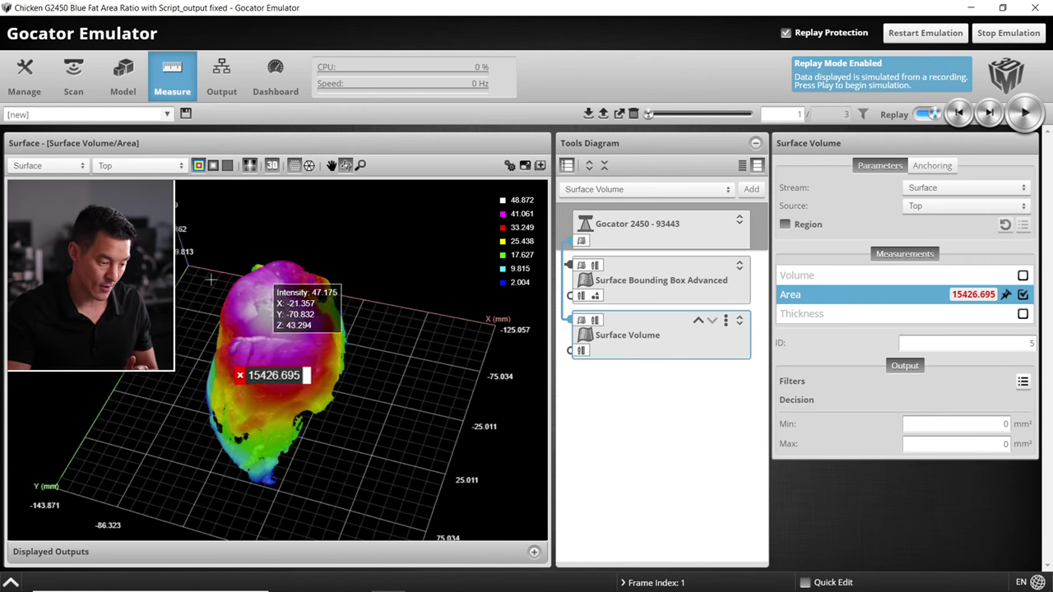
mouse_move(294, 403)
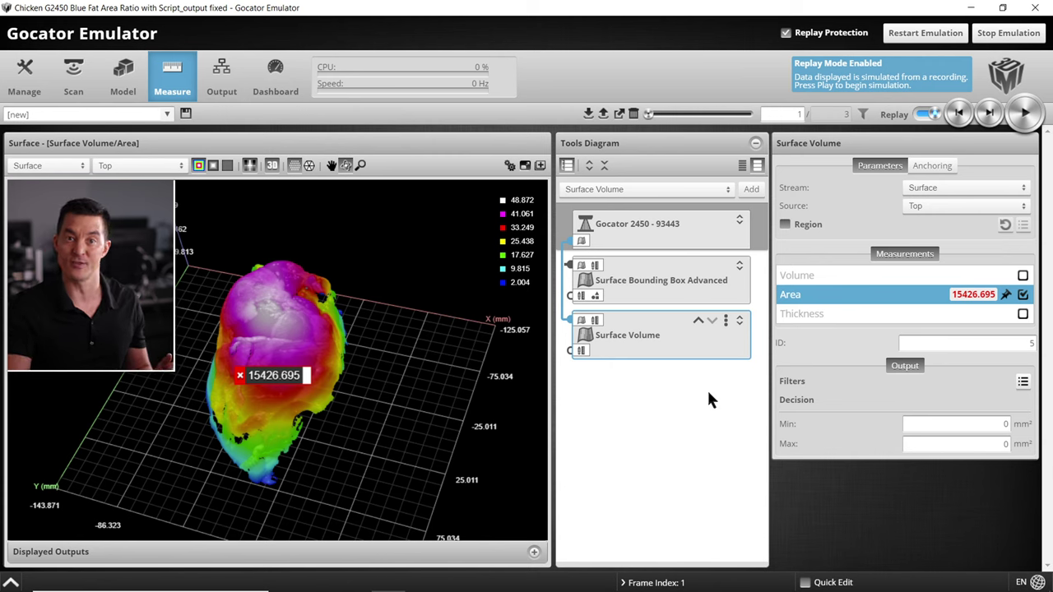
Add a Surface Filter tool that uses intensity and set its filter type to Binarize.
click(667, 189)
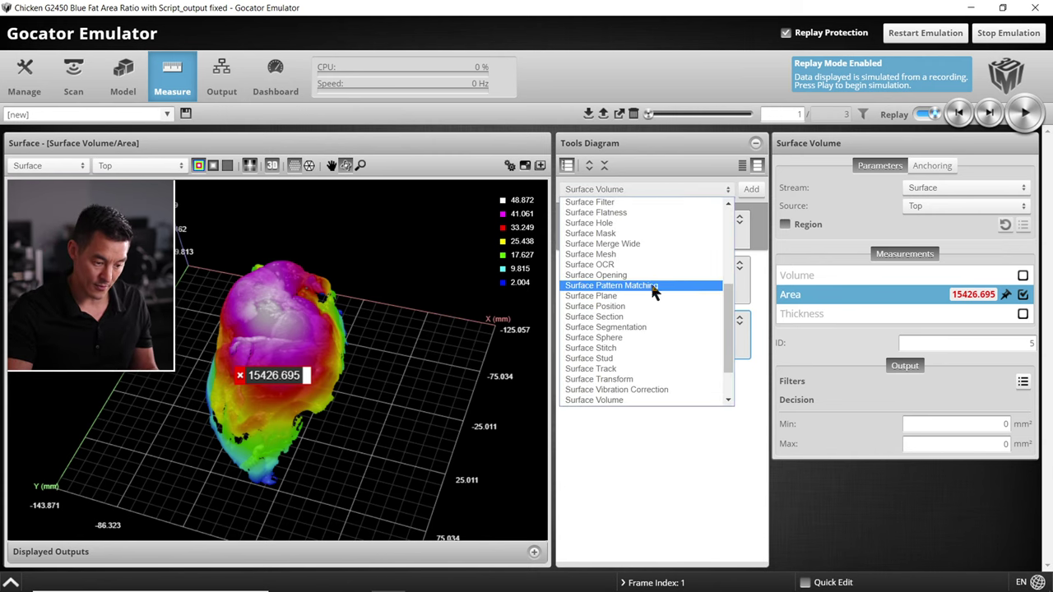
click(656, 204)
click(744, 192)
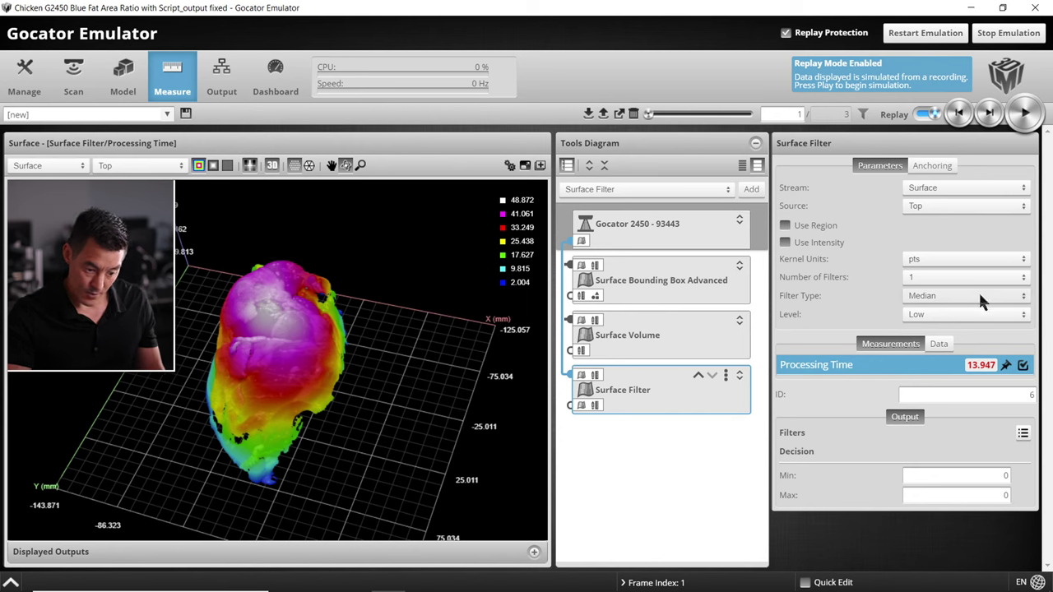
click(785, 243)
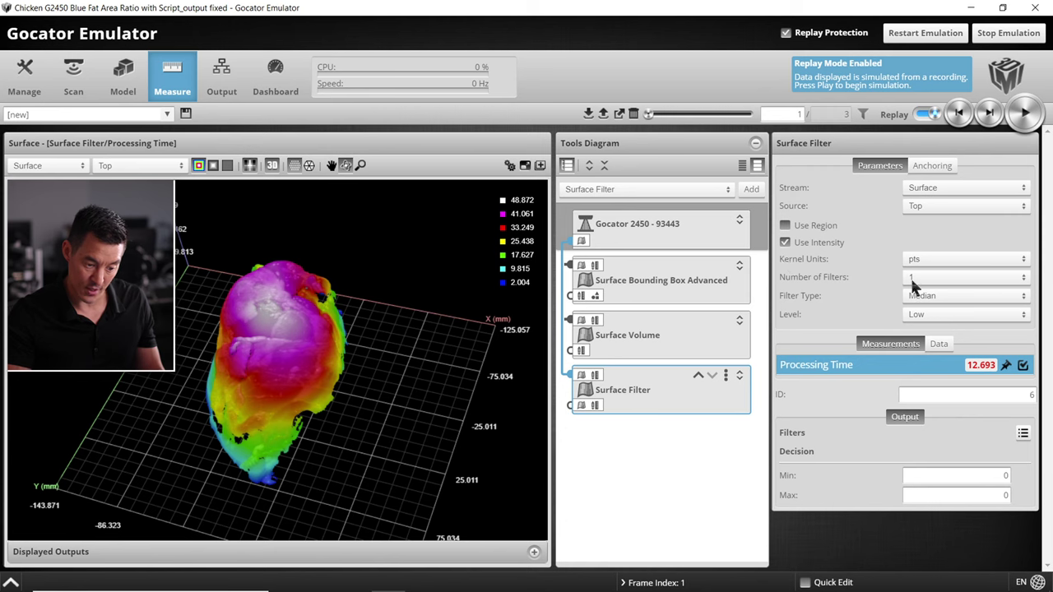
click(933, 298)
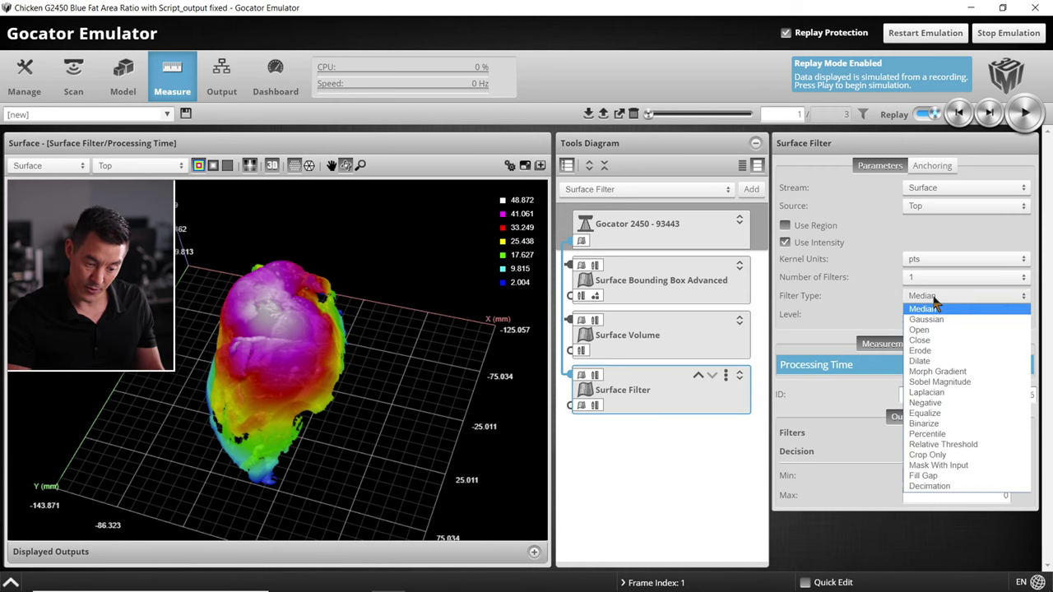
click(962, 423)
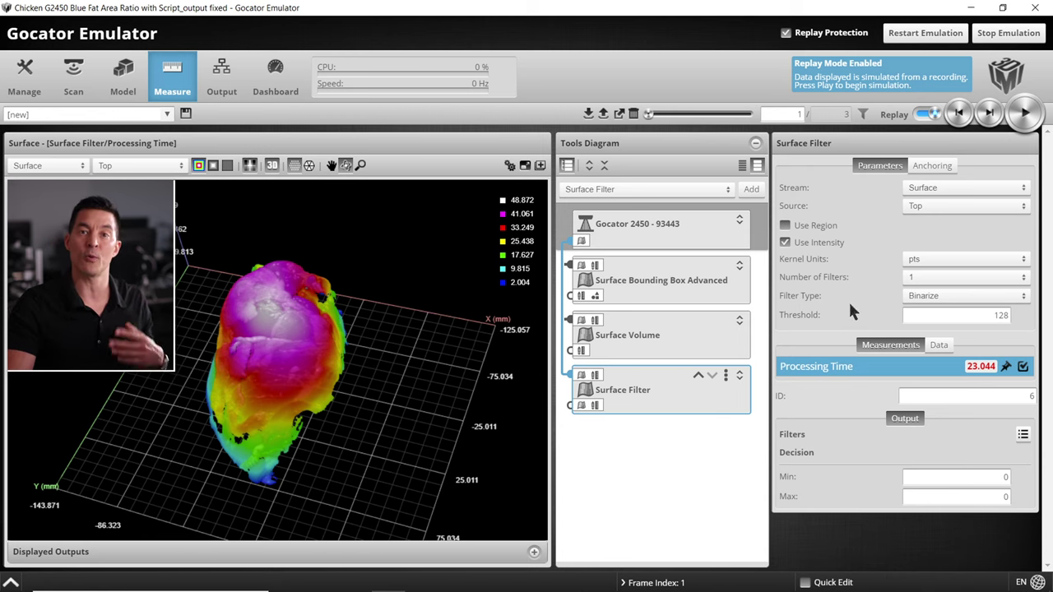
Display the Surface Filter's Filtered Surface data output and examine the binarized part up close.
click(939, 345)
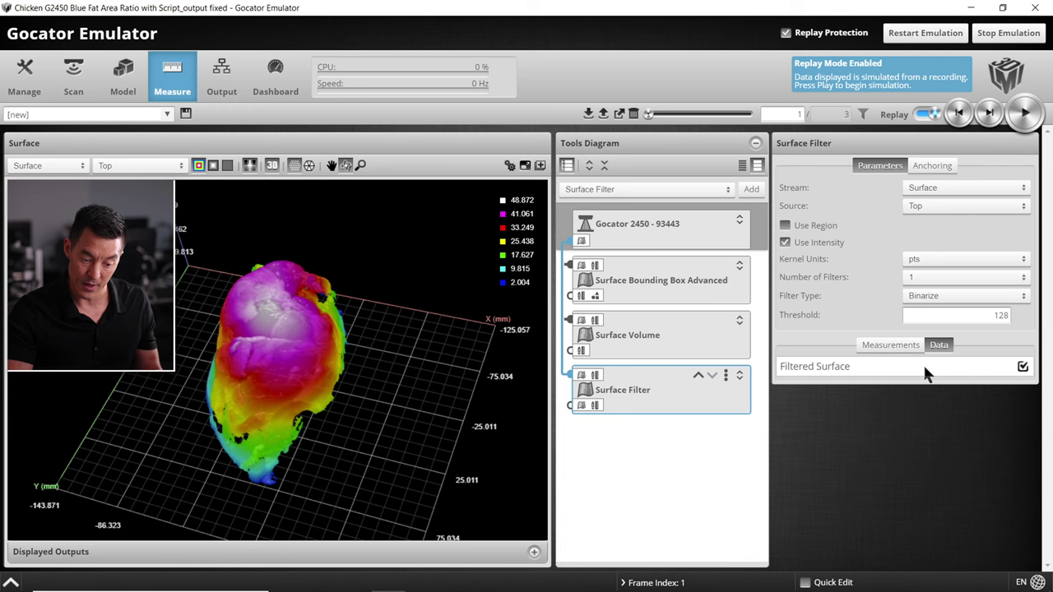
drag(268, 341, 270, 368)
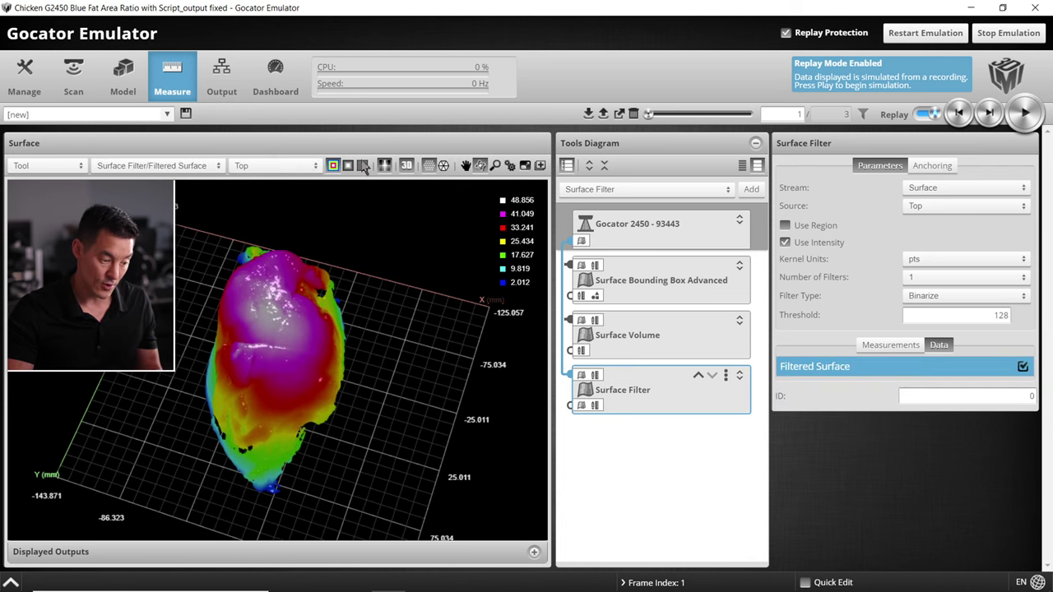
scroll(276, 342, up, 6)
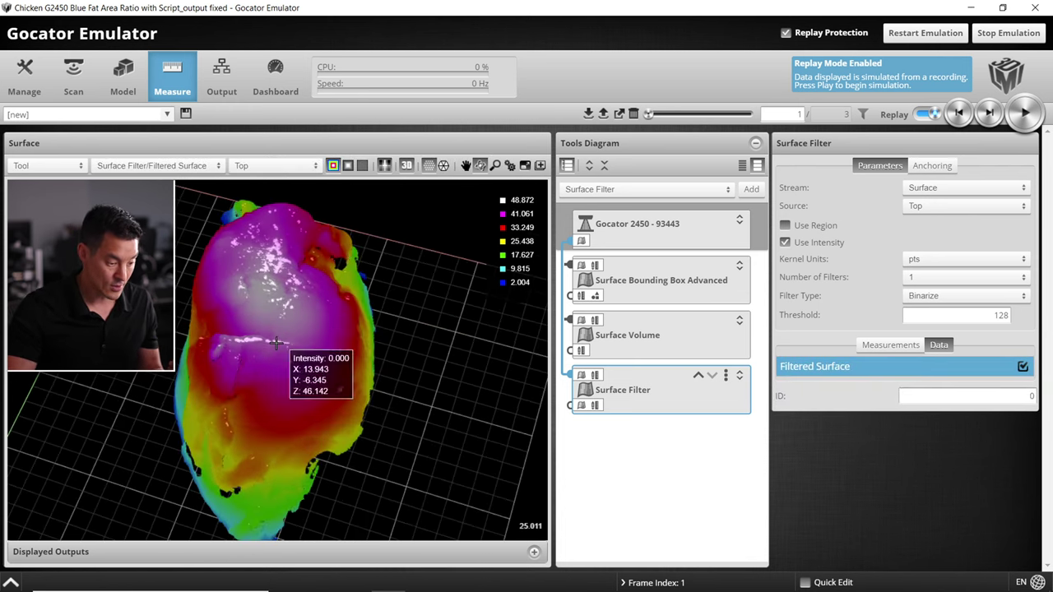
Show the filtered surface in the intensity view and compare the binarized result with the original scan image.
scroll(276, 342, up, 2)
scroll(278, 333, up, 3)
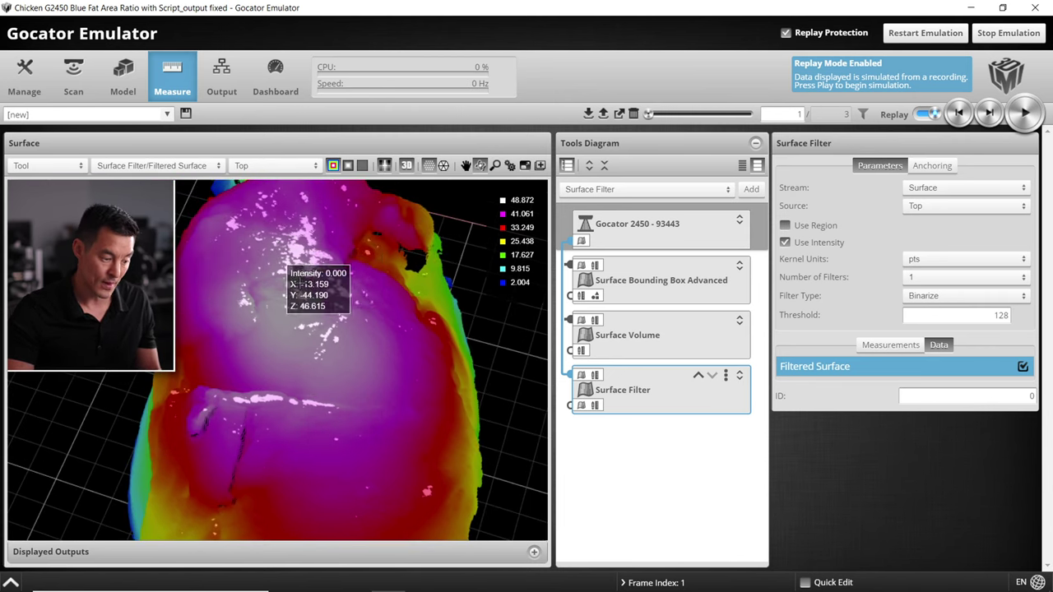
scroll(311, 270, down, 1)
click(348, 165)
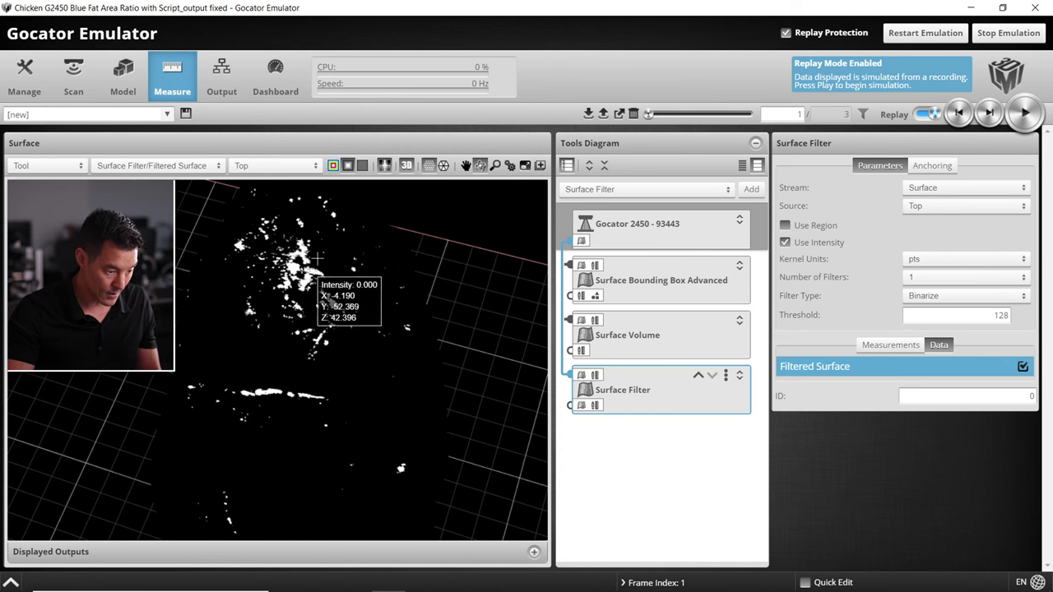
click(890, 345)
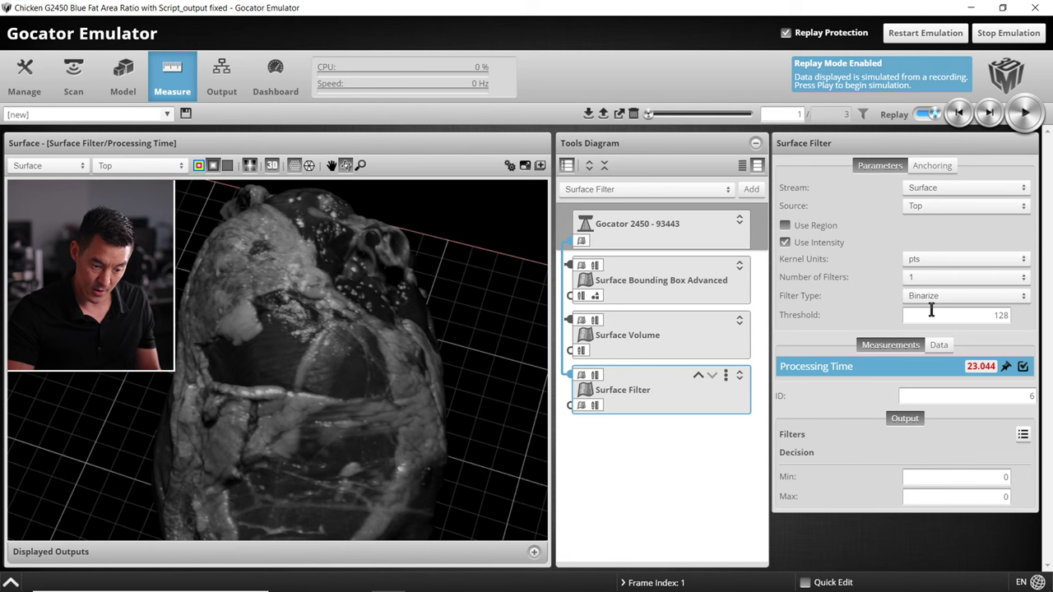
click(937, 345)
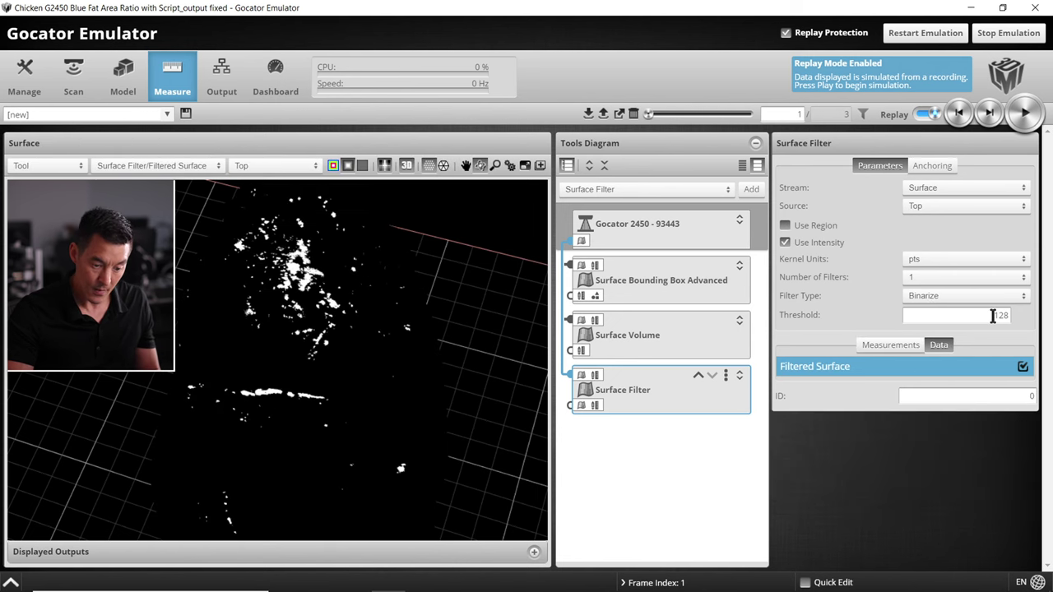
Set the Surface Filter's binarize threshold to 60.
drag(465, 340, 454, 393)
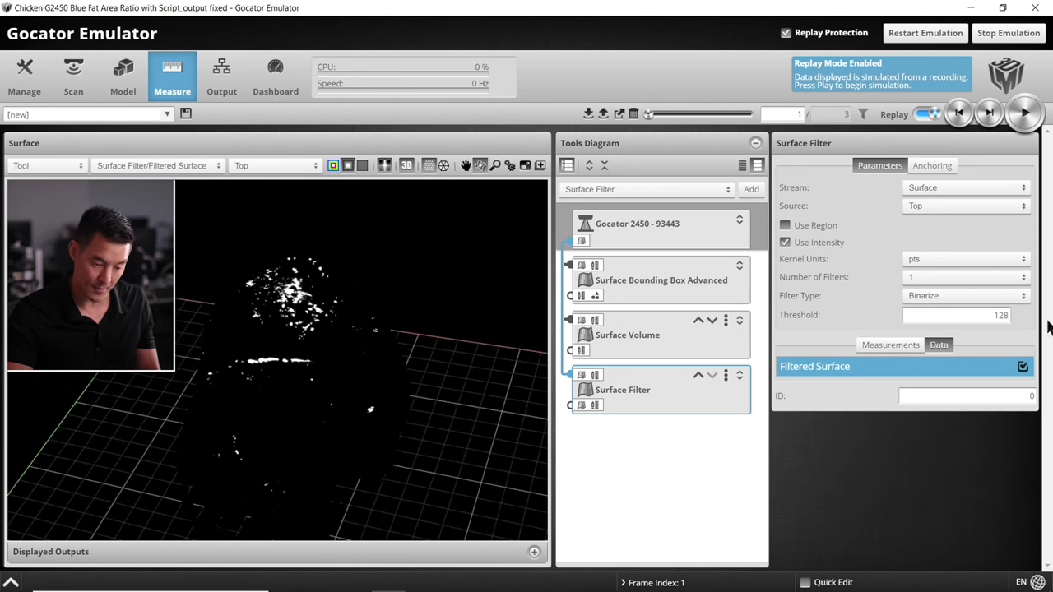
double_click(996, 319)
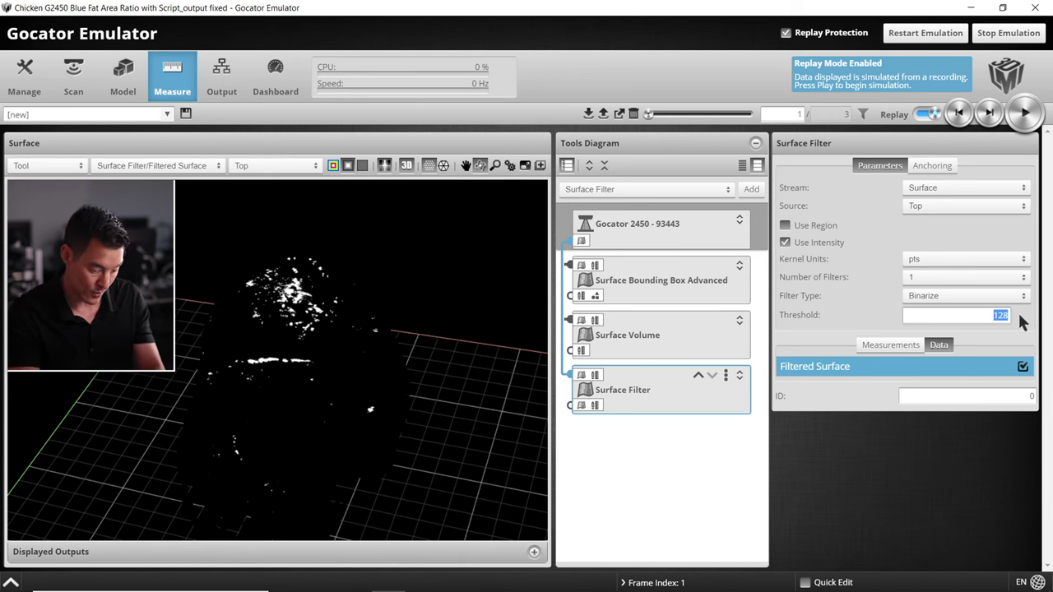
text(60)
key(Return)
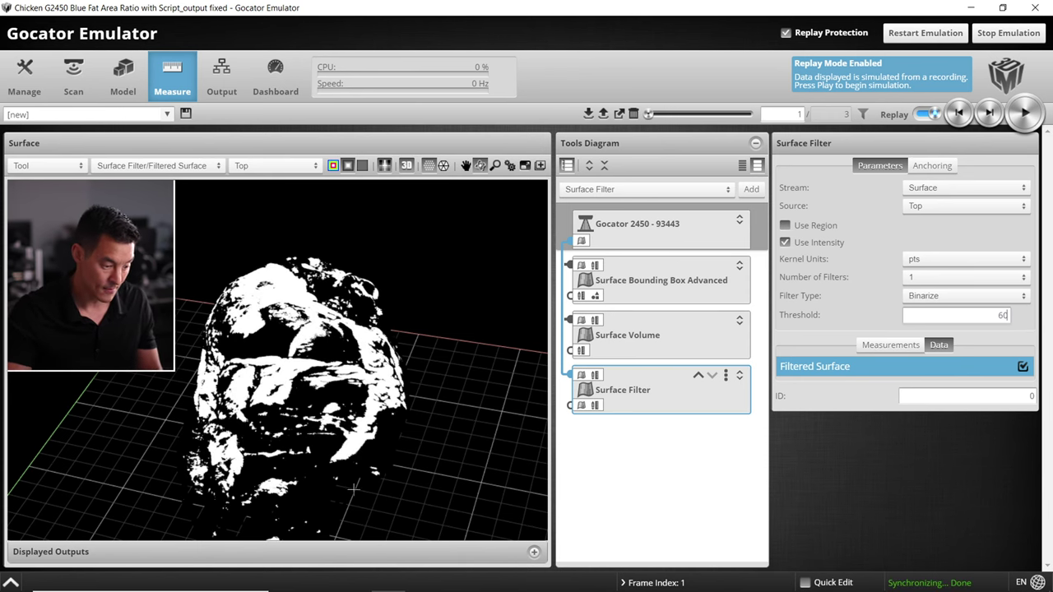
Compare the binarized surface with the original intensity image to check which areas are classified as fat.
drag(325, 357, 358, 362)
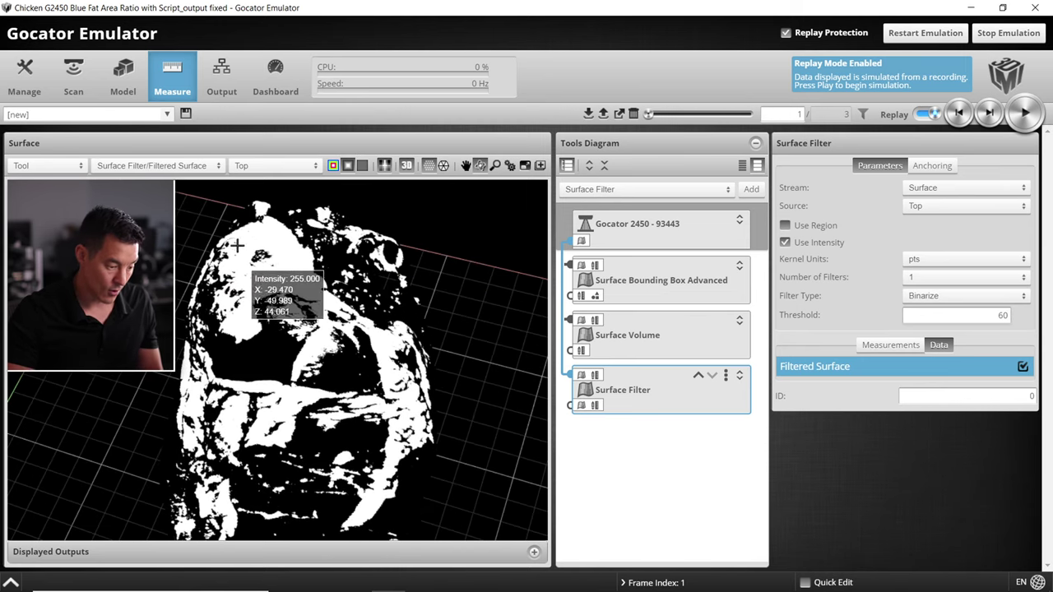
click(888, 346)
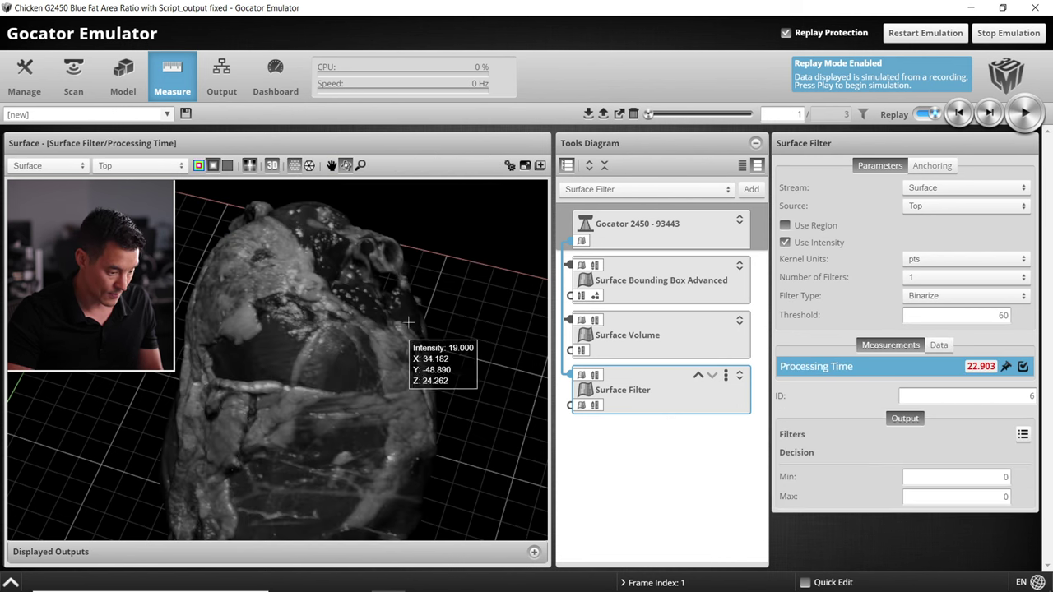
drag(321, 303, 271, 280)
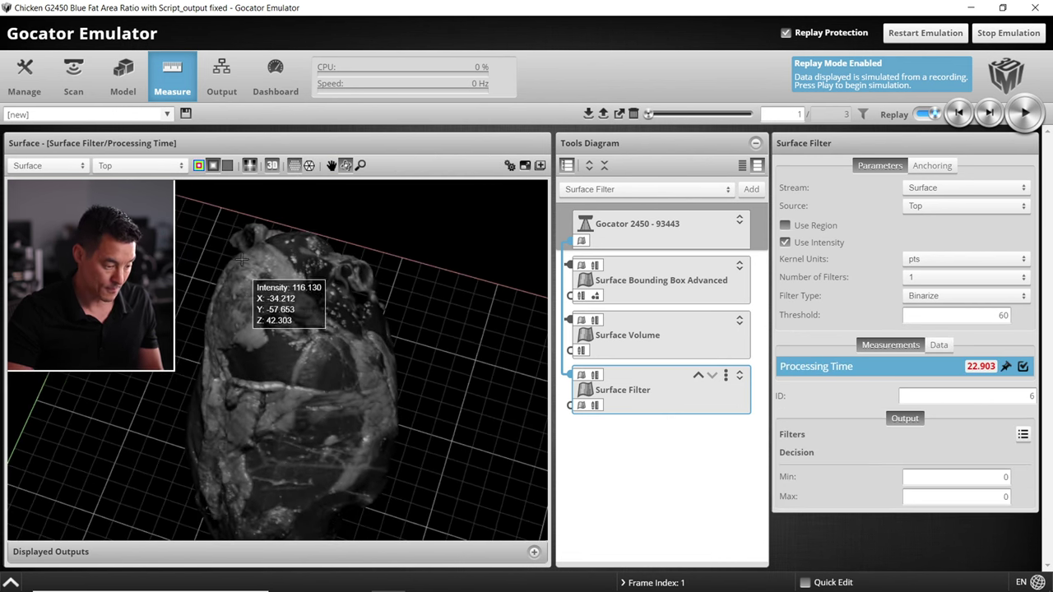
click(937, 345)
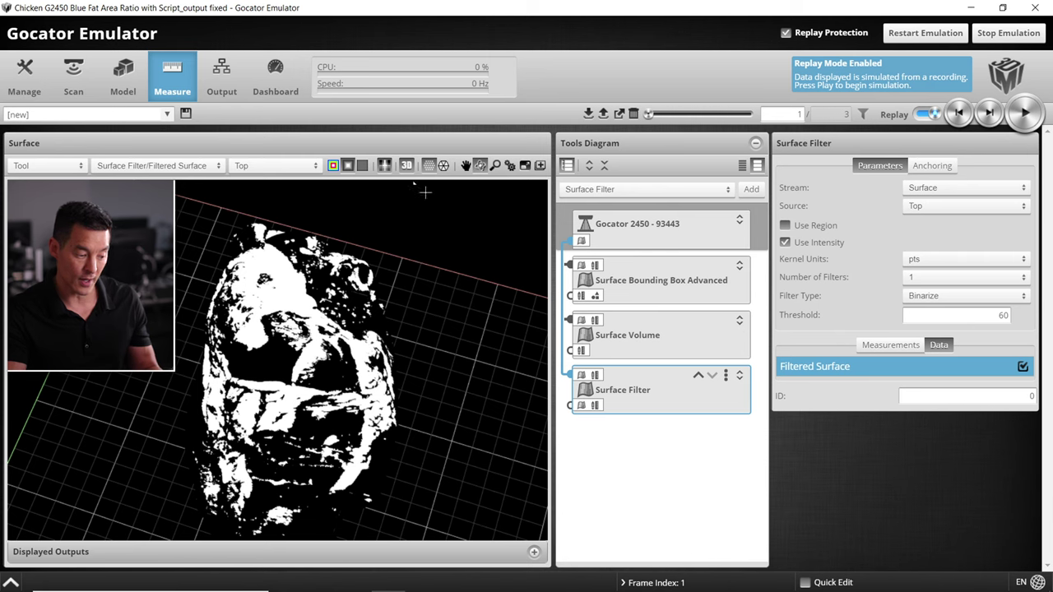
click(890, 346)
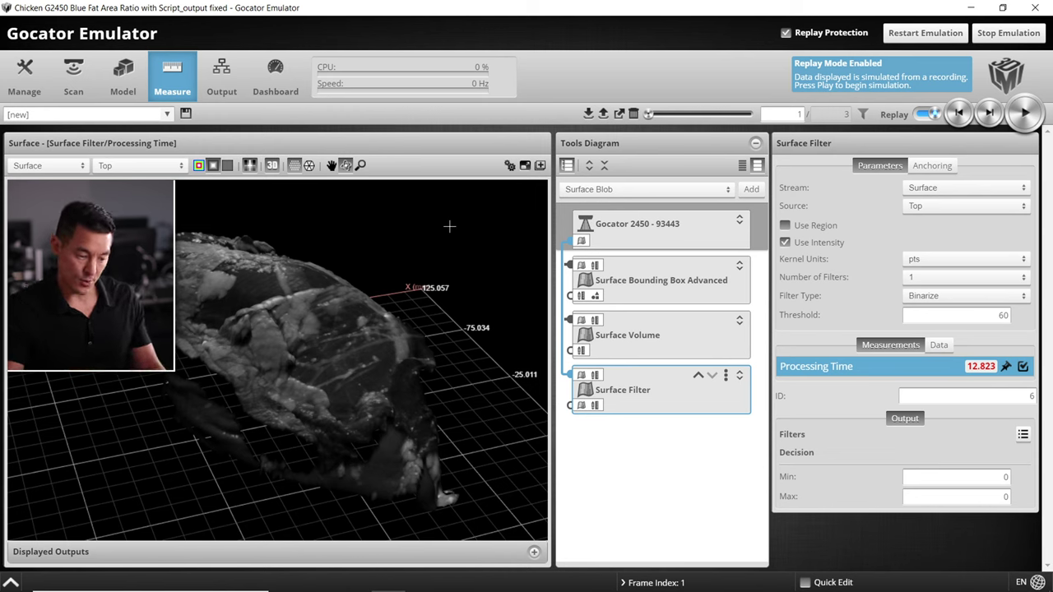
Add a Surface Blob tool and set its stream to Surface Filter/Filtered Surface.
click(654, 181)
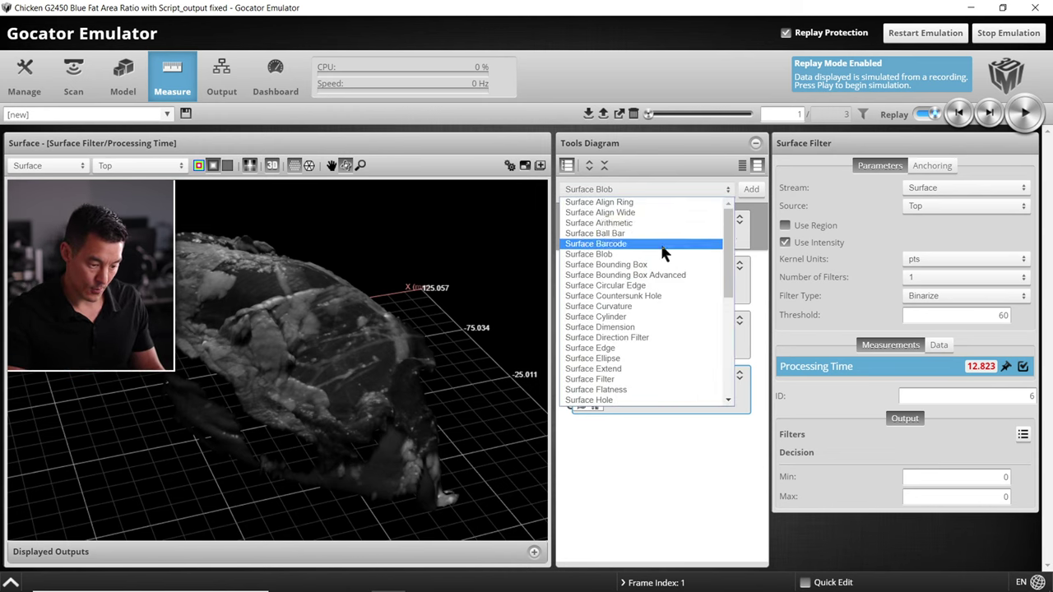
click(691, 246)
click(751, 189)
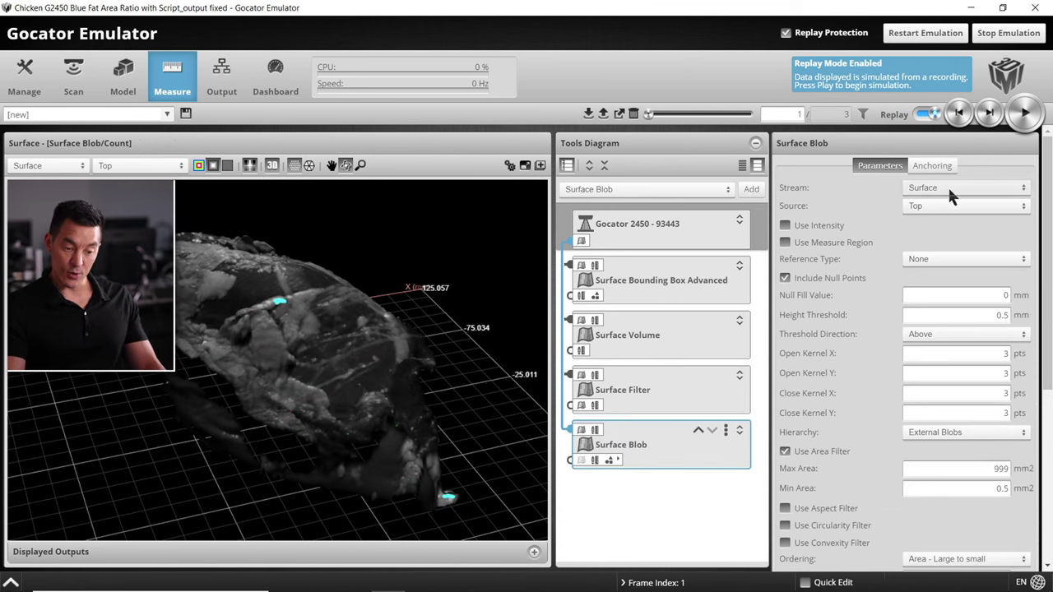
click(948, 186)
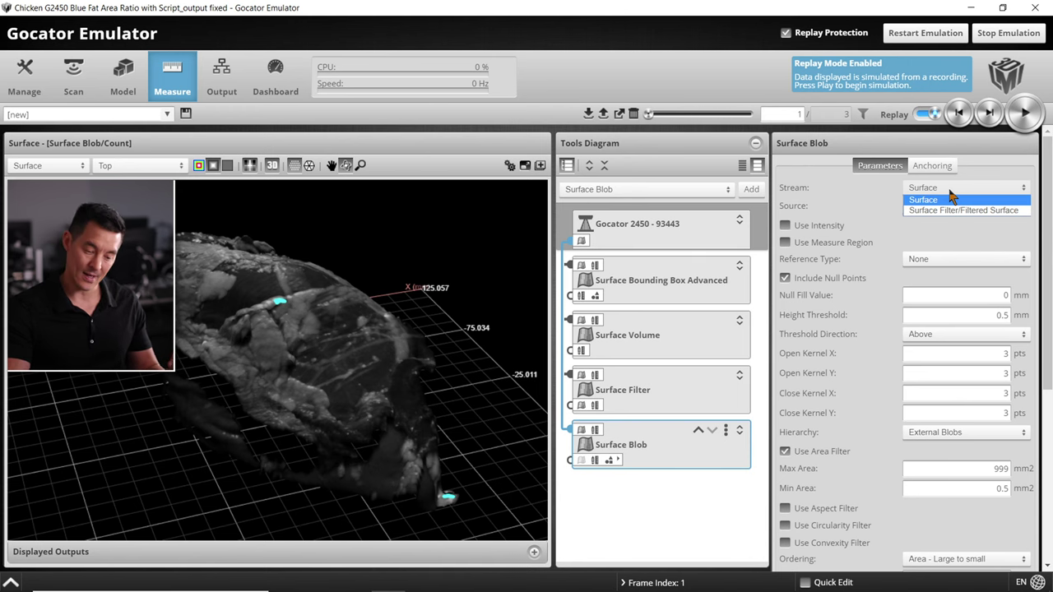
click(956, 210)
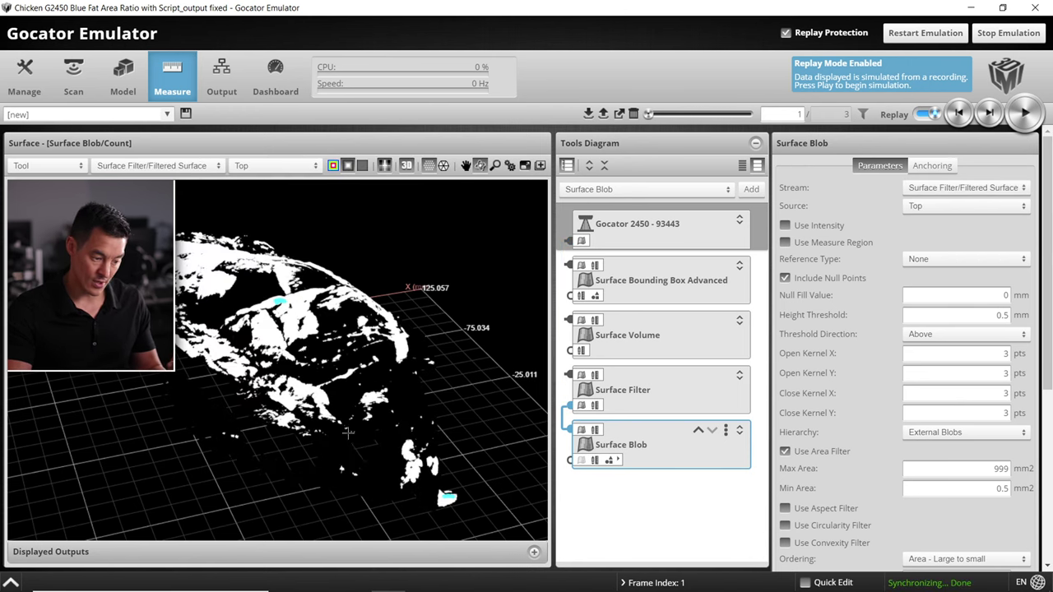
Display the Surface Filter's Filtered Surface output again and examine the white and black areas up close.
drag(497, 353, 362, 371)
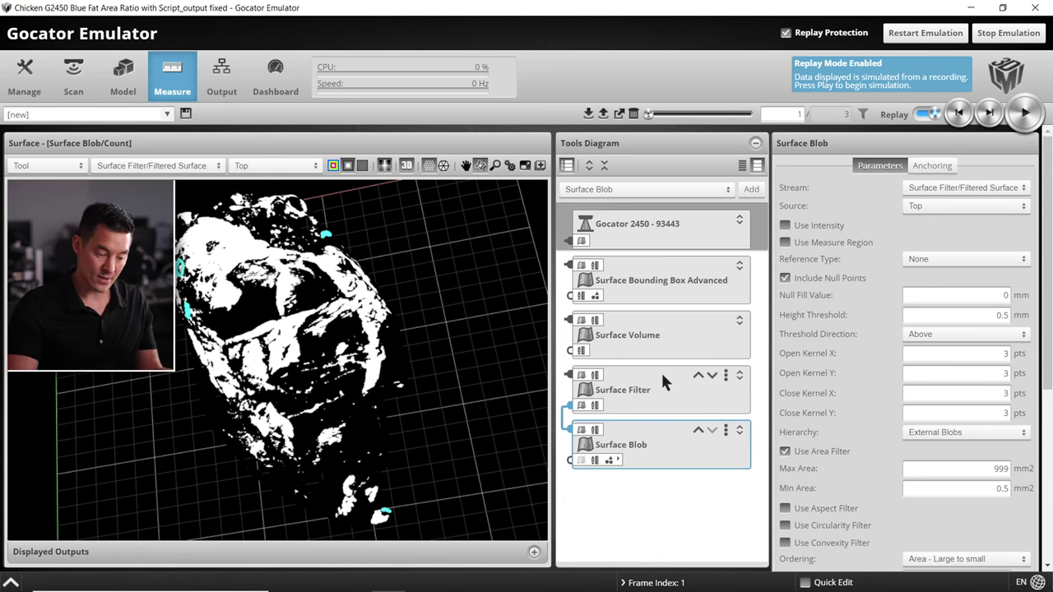
click(665, 394)
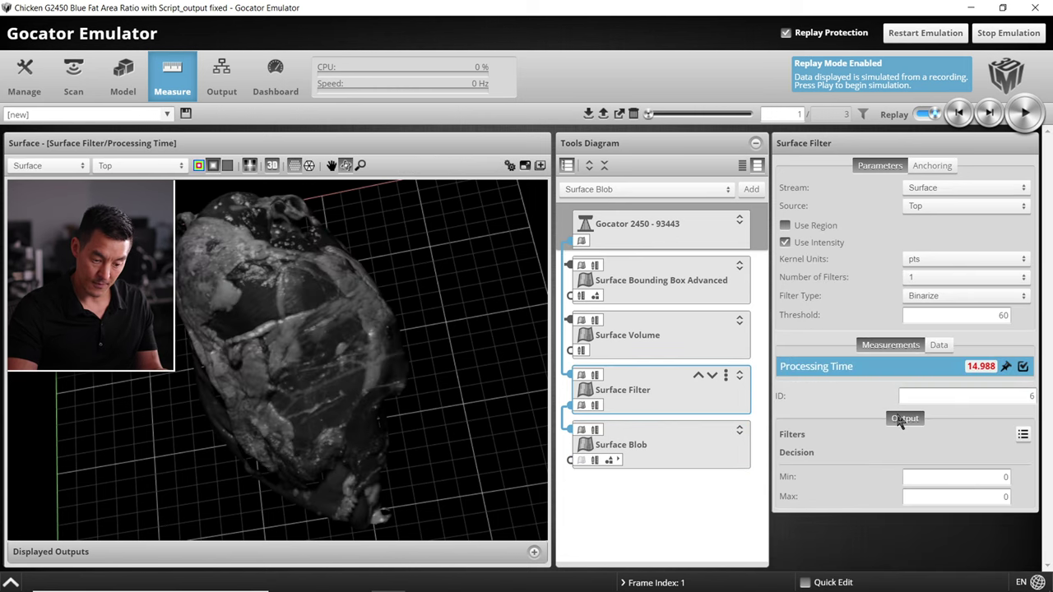
click(939, 345)
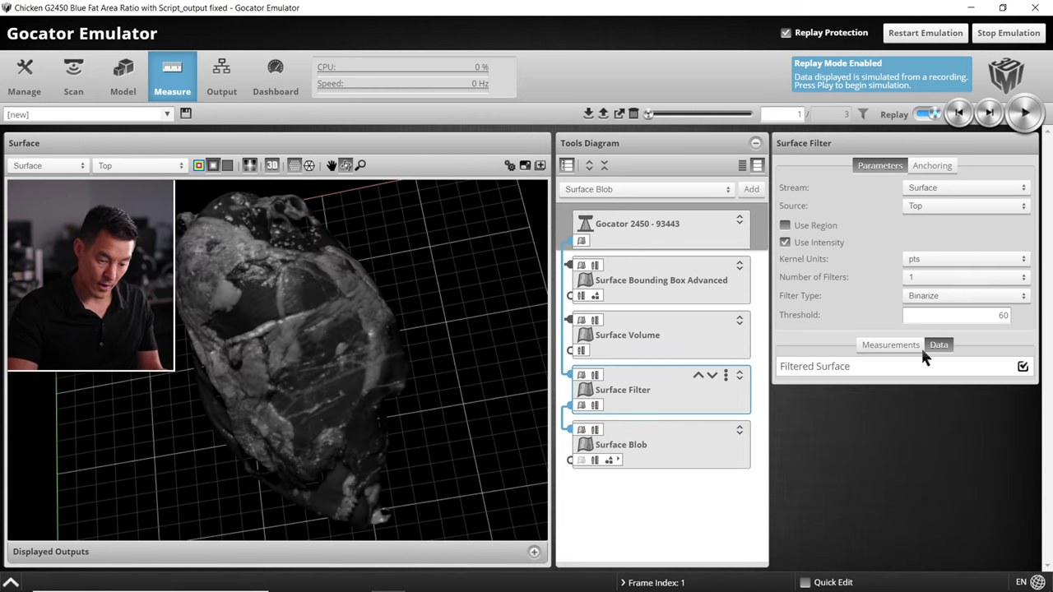
click(901, 361)
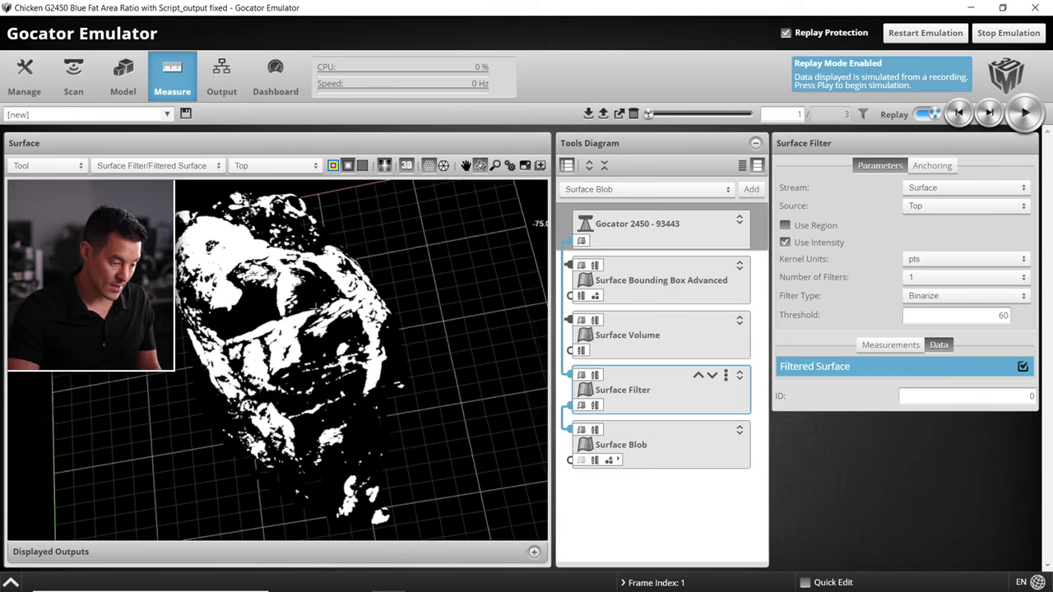
drag(311, 303, 300, 261)
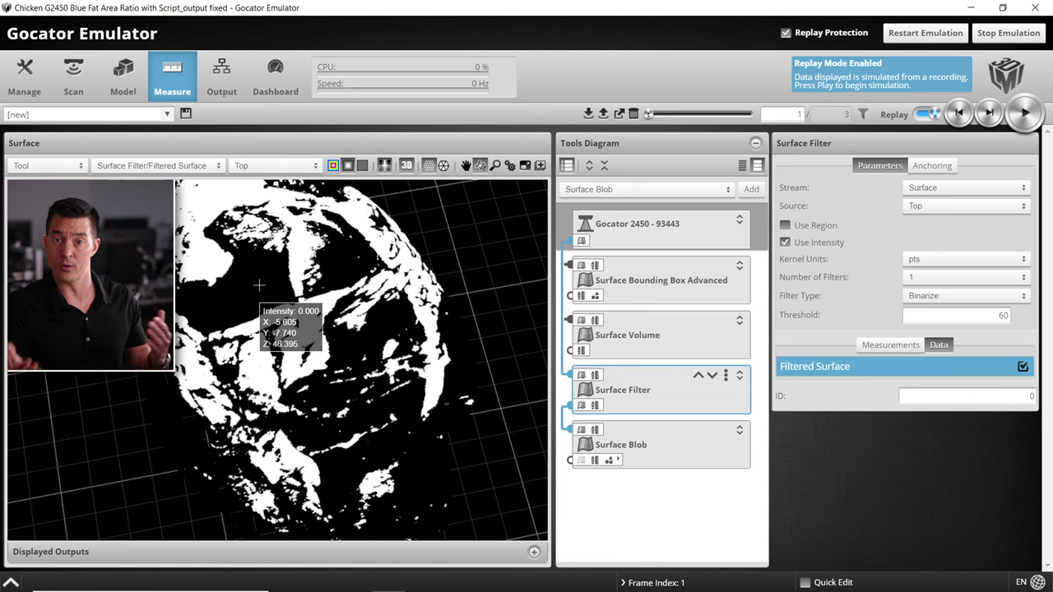
Make the Surface Blob tool use intensity and exclude null points.
click(657, 441)
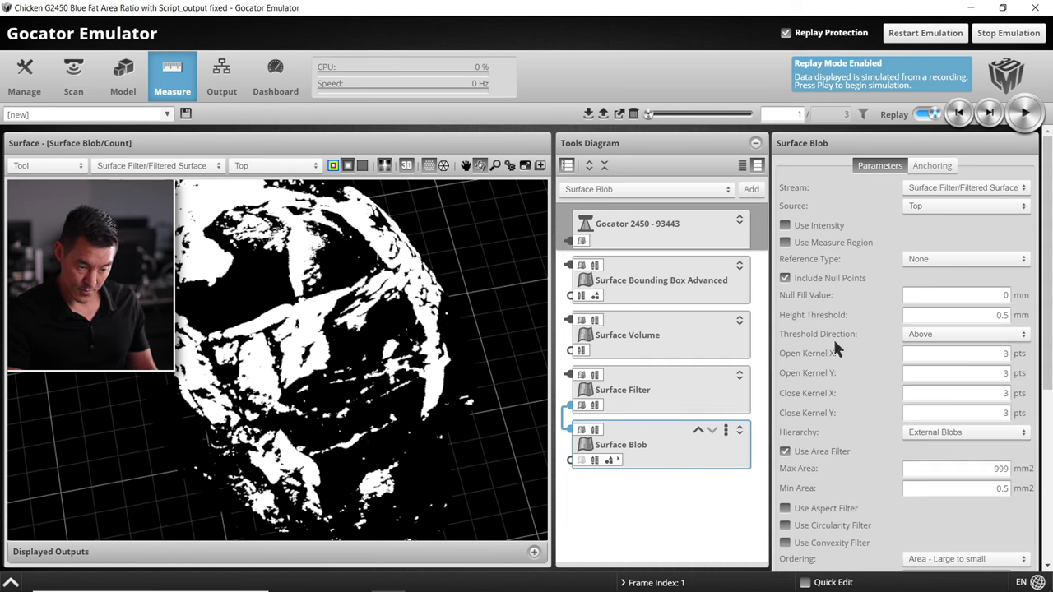
drag(386, 354, 625, 257)
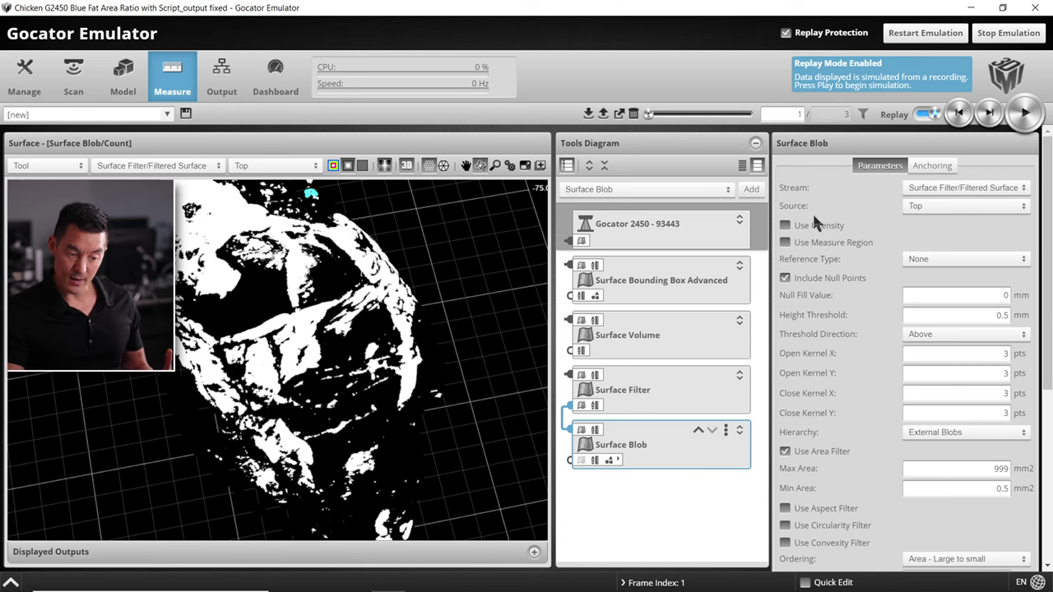
click(785, 226)
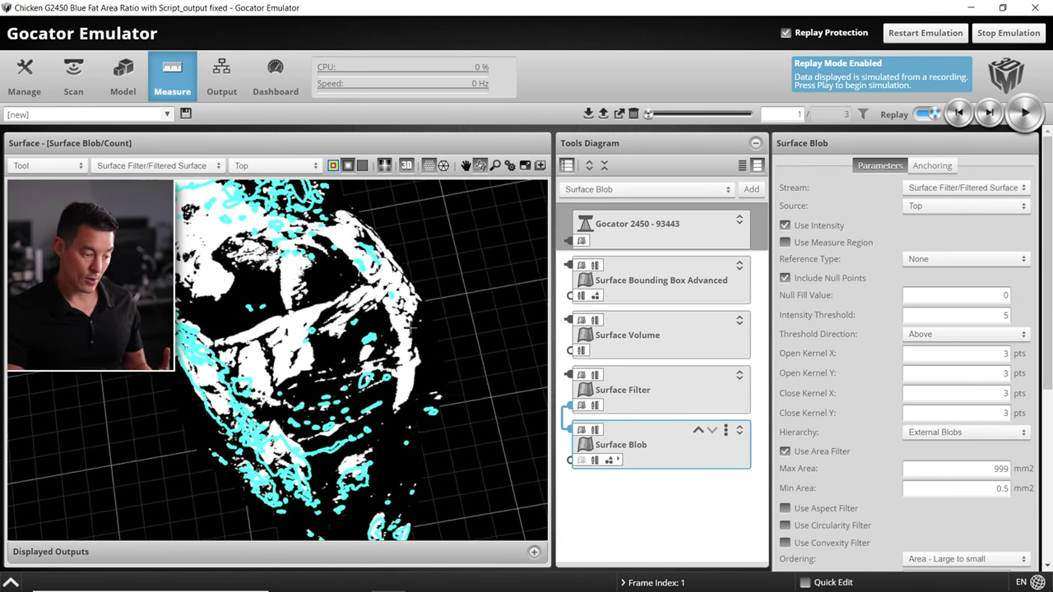
mouse_move(415, 329)
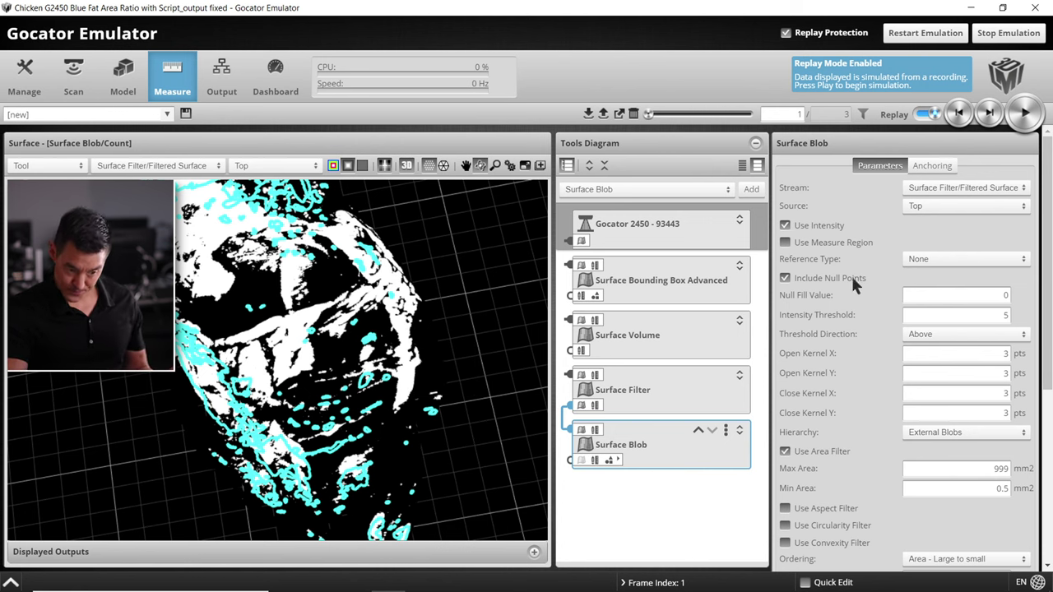
click(785, 278)
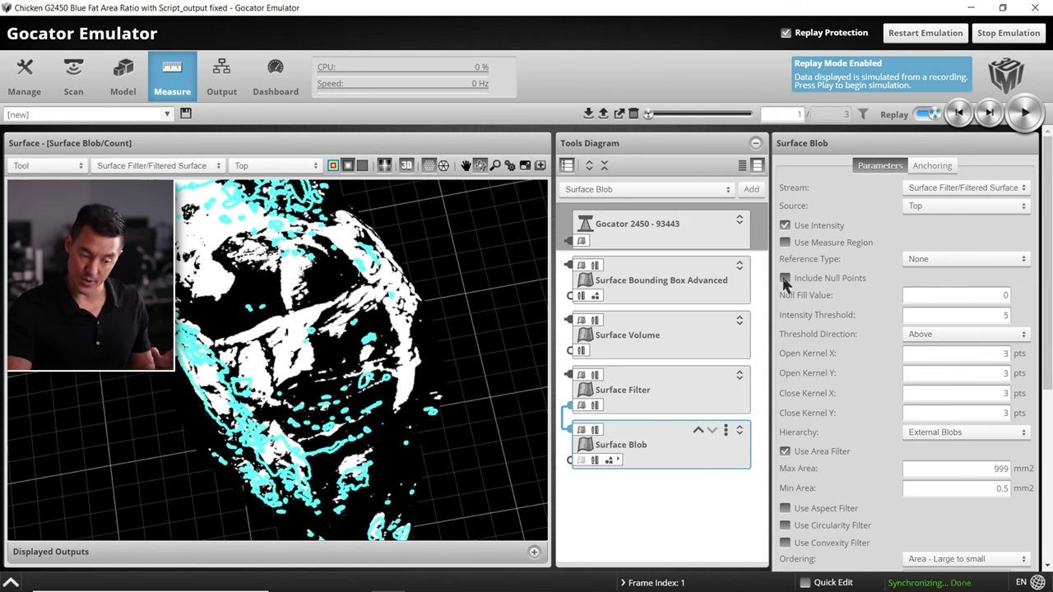
Set the Surface Blob's intensity threshold to 200 and keep the threshold direction at Above.
double_click(999, 315)
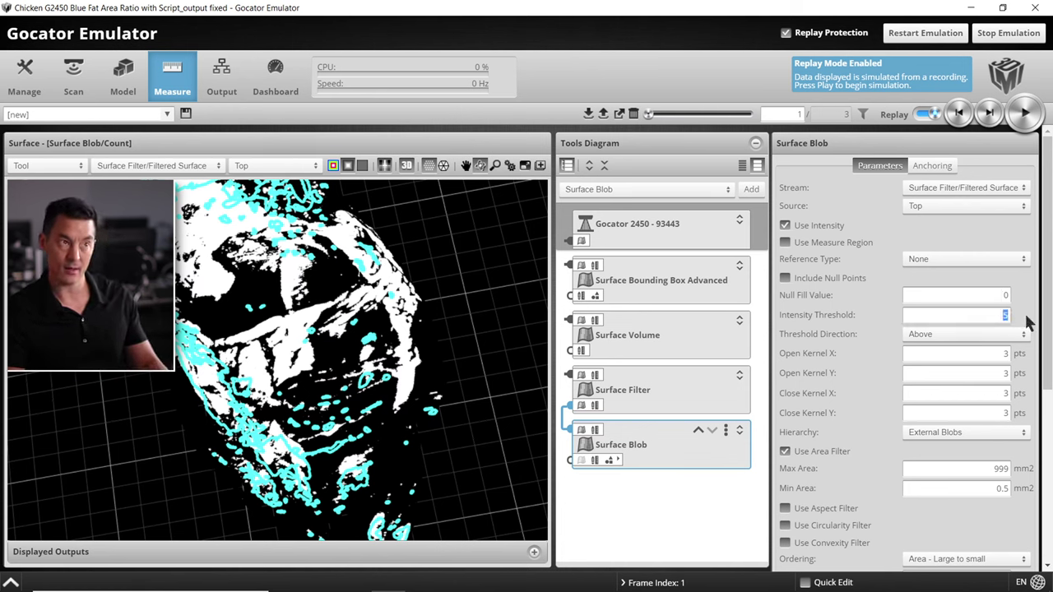
key(Return)
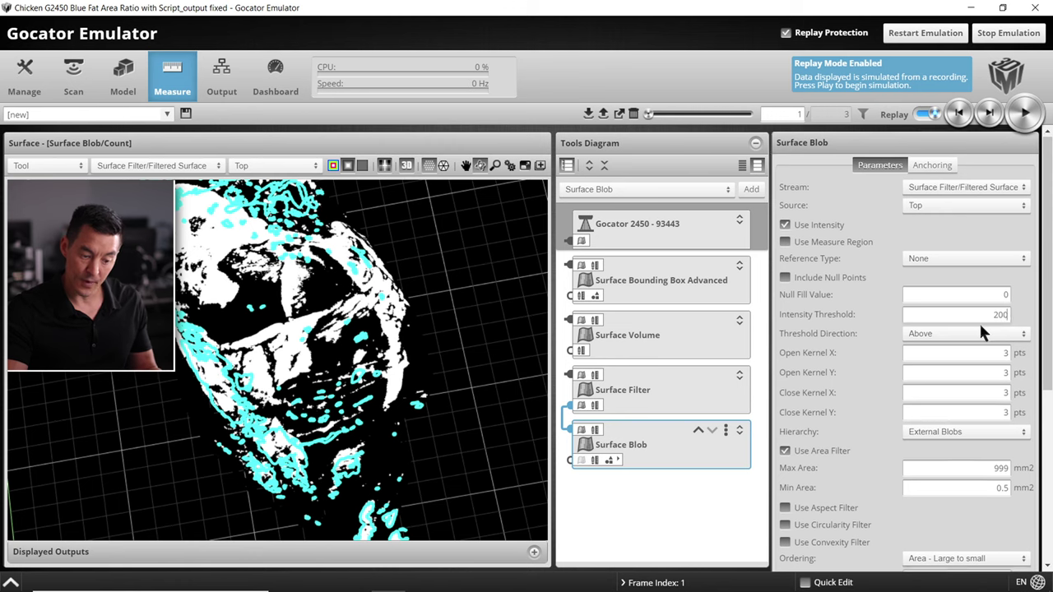
scroll(985, 313, down, 2)
click(1008, 267)
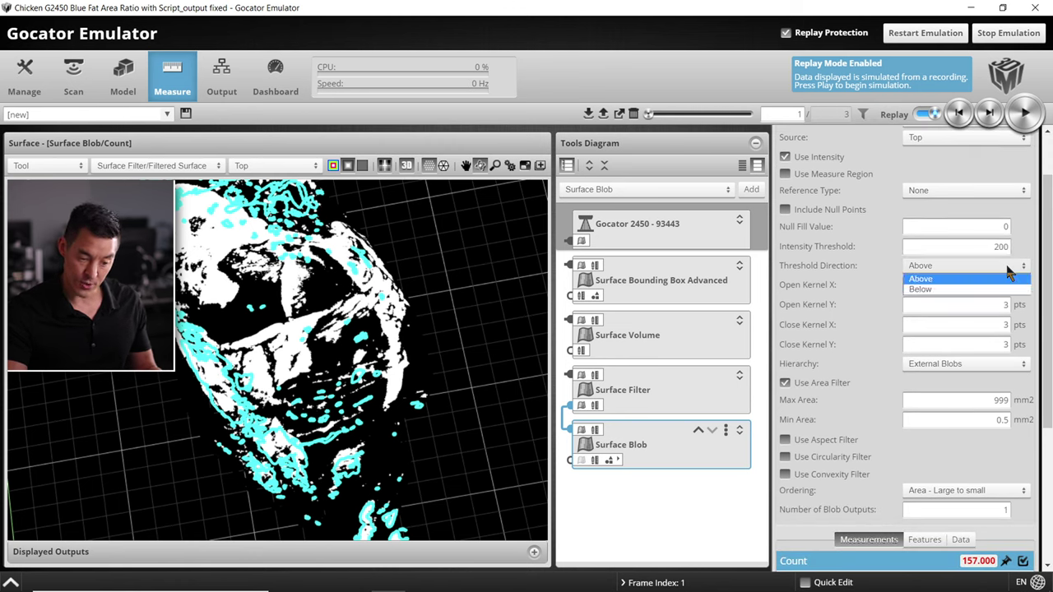
click(1007, 270)
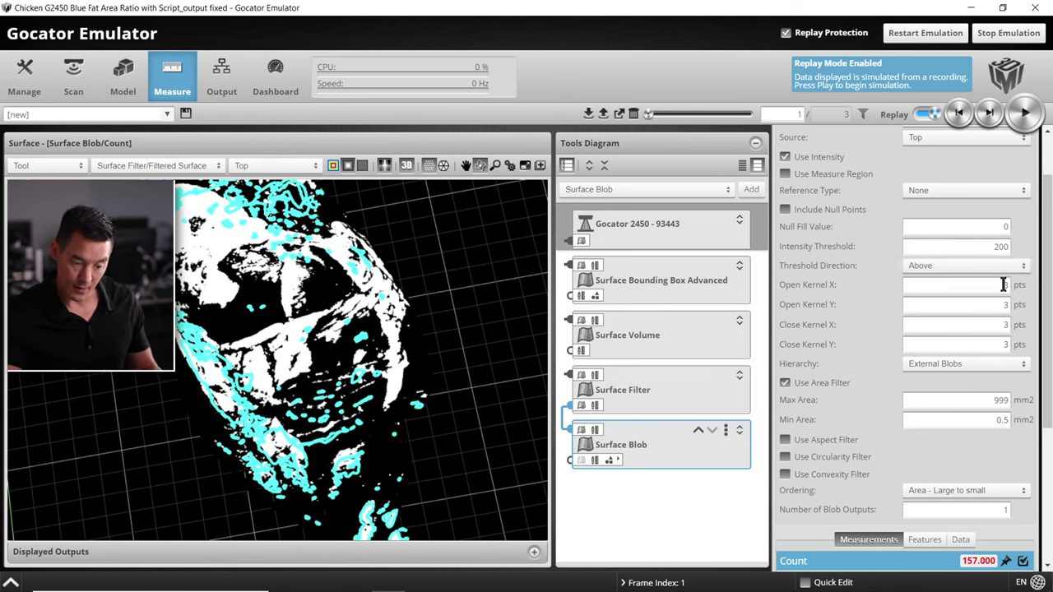
Set the blob tool's Open Kernel X and Y to 5 pts and its hierarchy to External + Internal Blobs.
click(1003, 285)
text(5)
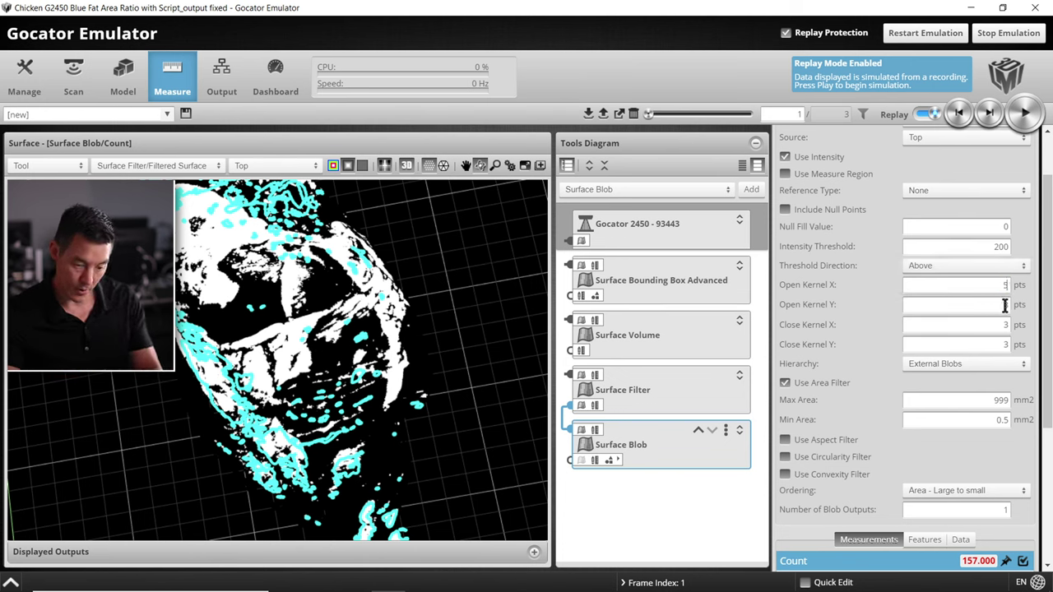
click(1002, 305)
text(5)
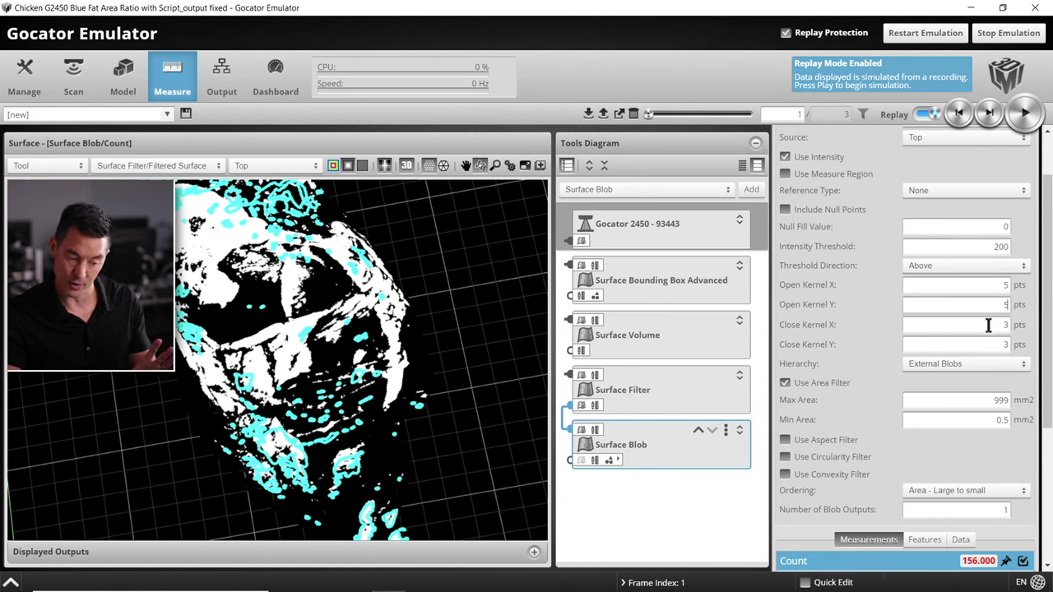
click(995, 363)
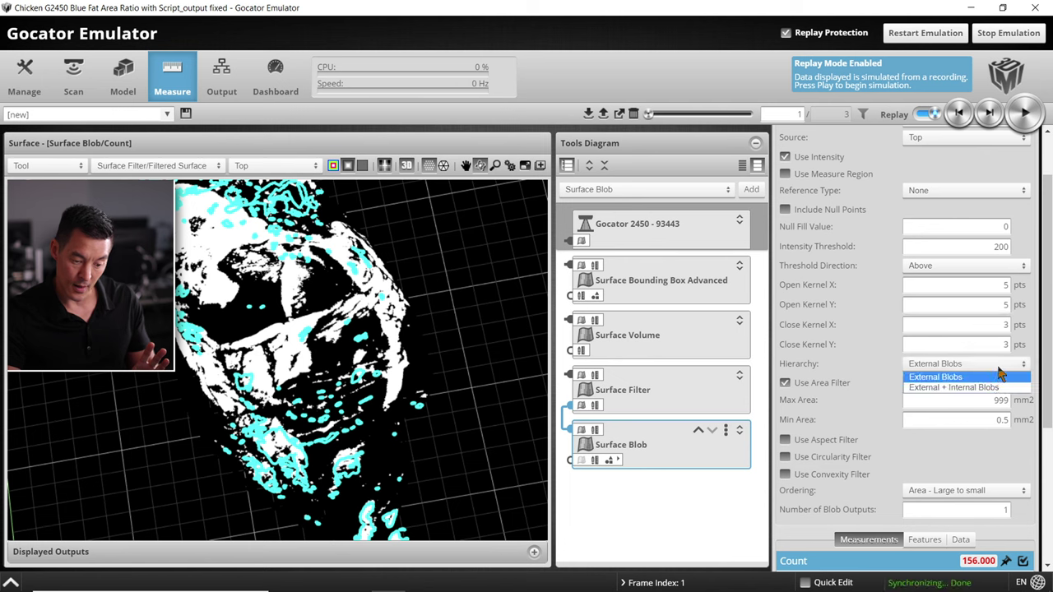
click(995, 389)
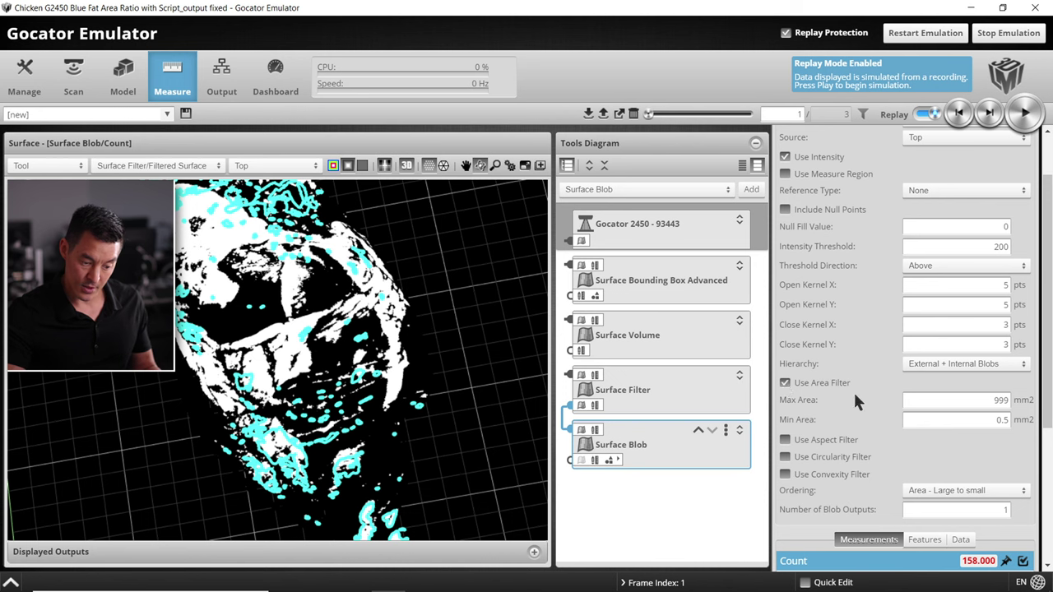
Set the Surface Blob's area filter to a maximum of 10000 mm2 and a minimum of 2 mm2.
scroll(853, 390, down, 2)
double_click(992, 332)
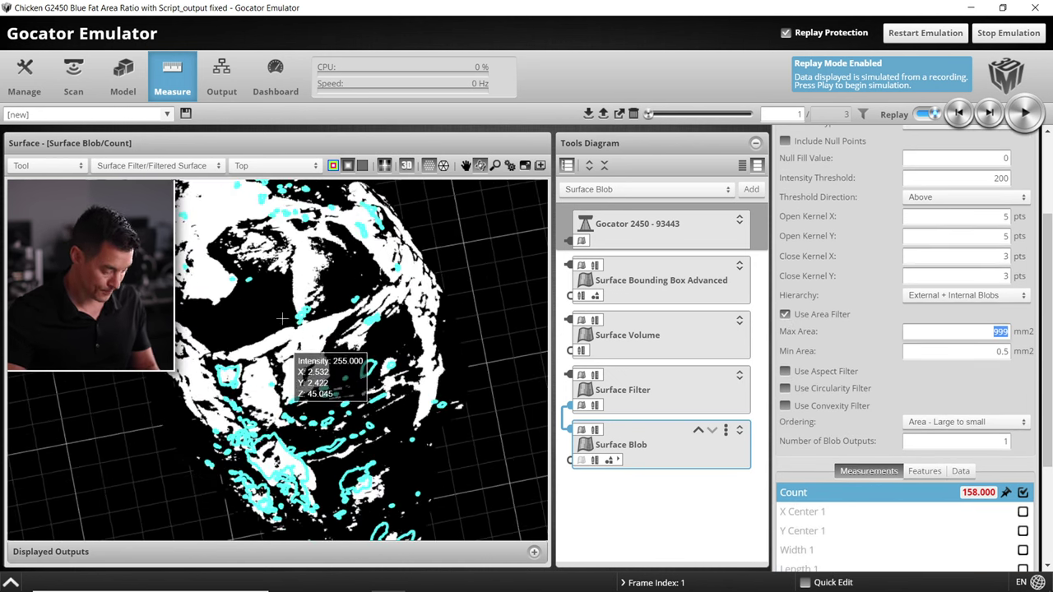
scroll(296, 342, up, 4)
drag(299, 350, 237, 288)
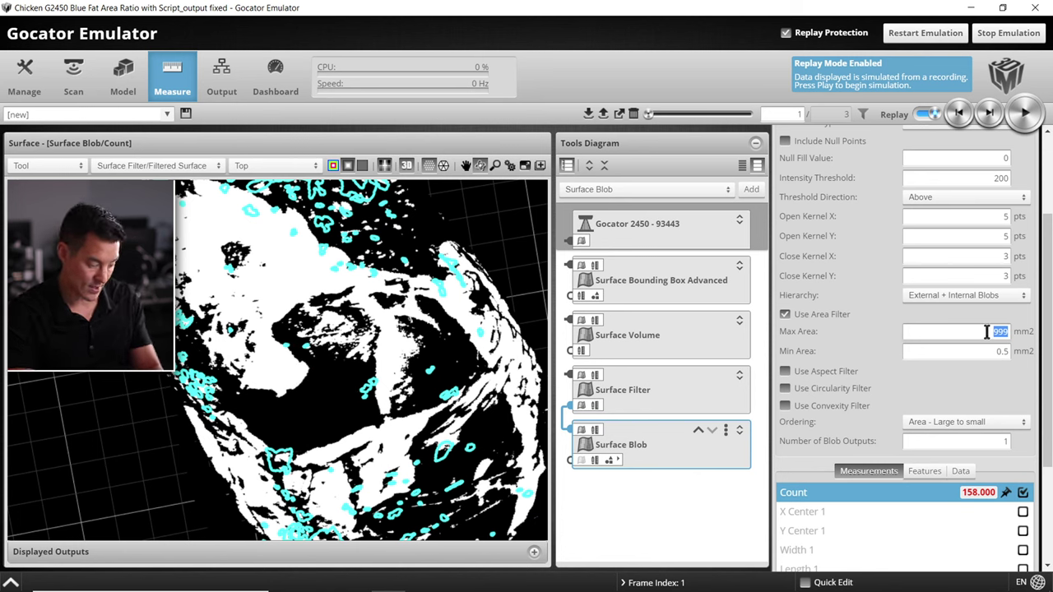
text(1000)
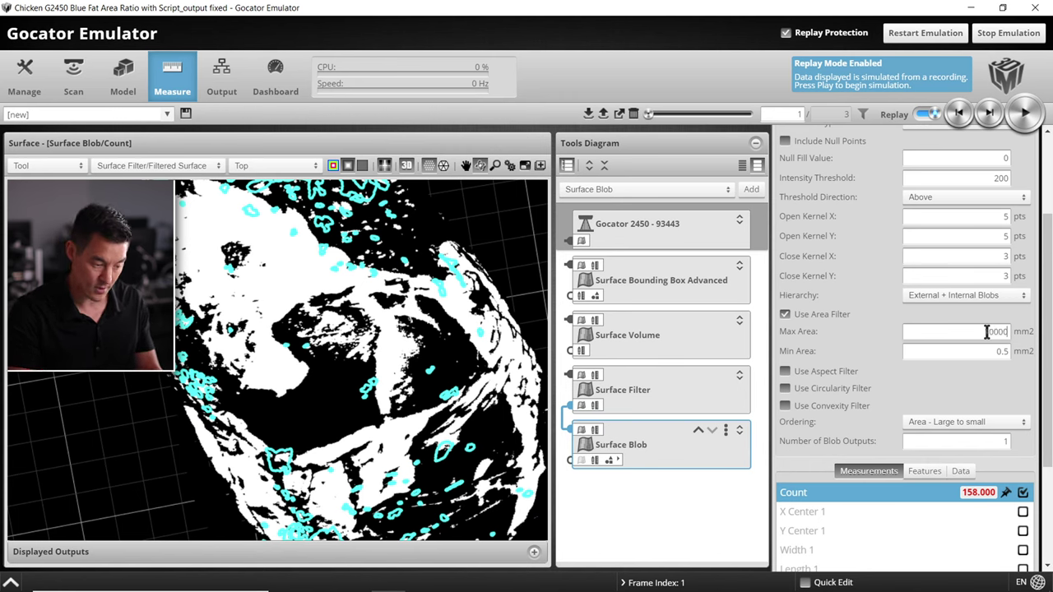
key(Return)
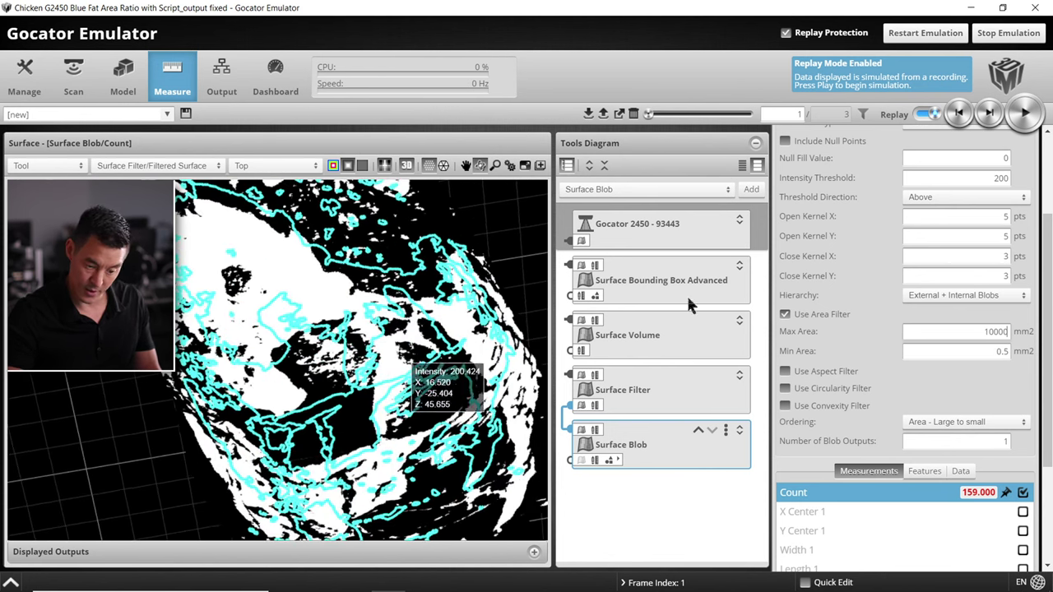
drag(992, 352, 1012, 357)
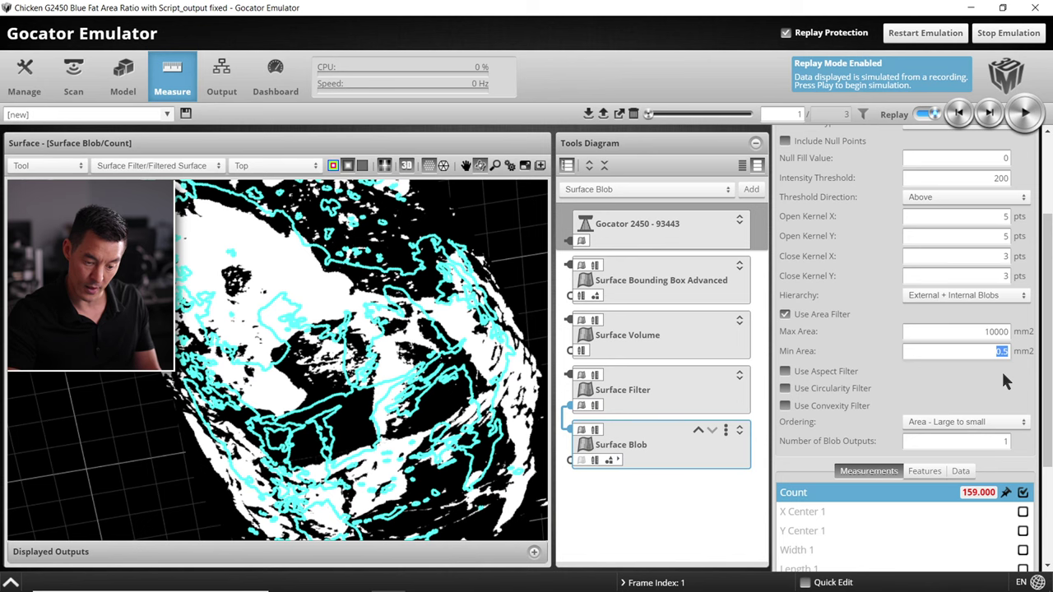
key(Return)
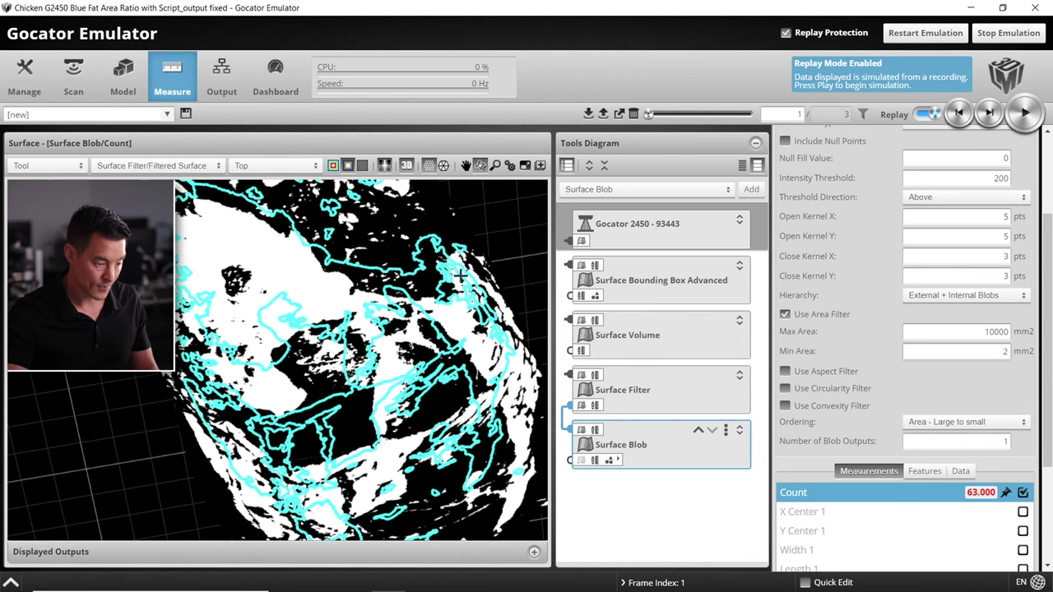
Switch the surface display to 2D, examine the blob outlines up close, and advance the replay to frame 3.
click(407, 165)
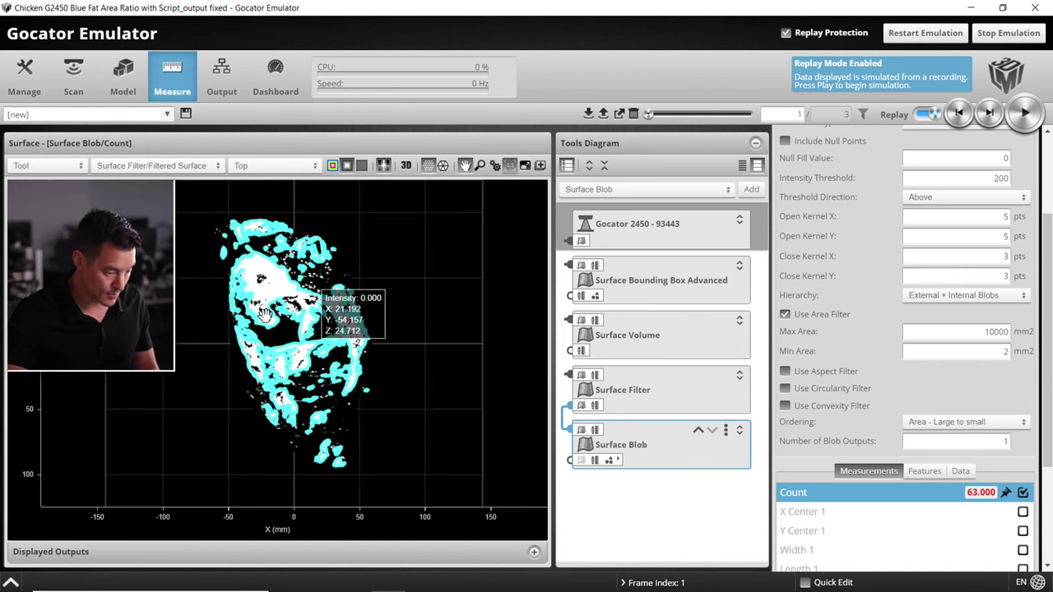
scroll(326, 374, up, 5)
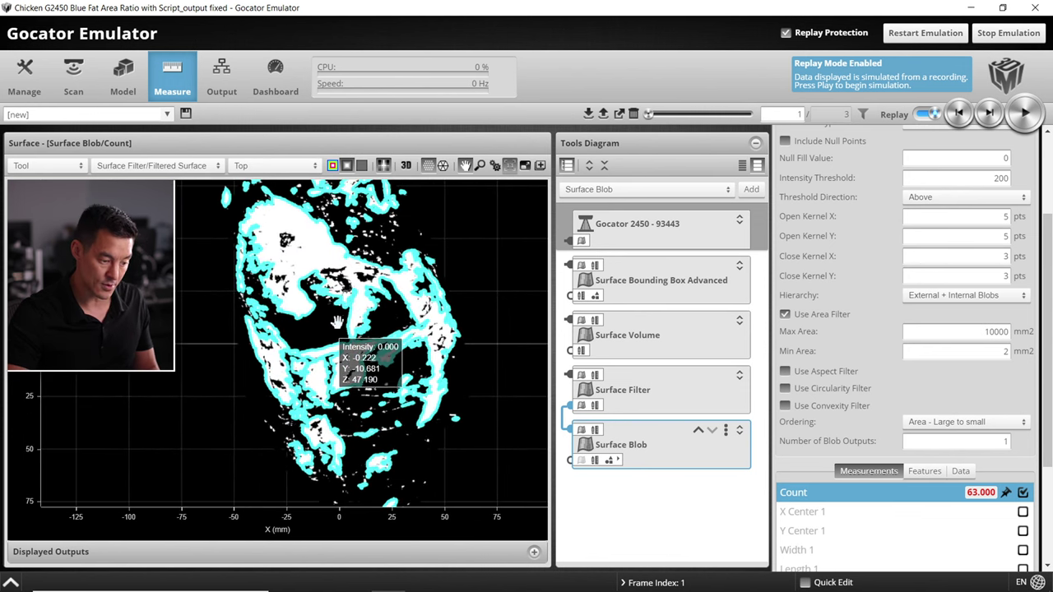
drag(333, 345, 311, 399)
scroll(263, 298, up, 2)
drag(263, 299, 276, 352)
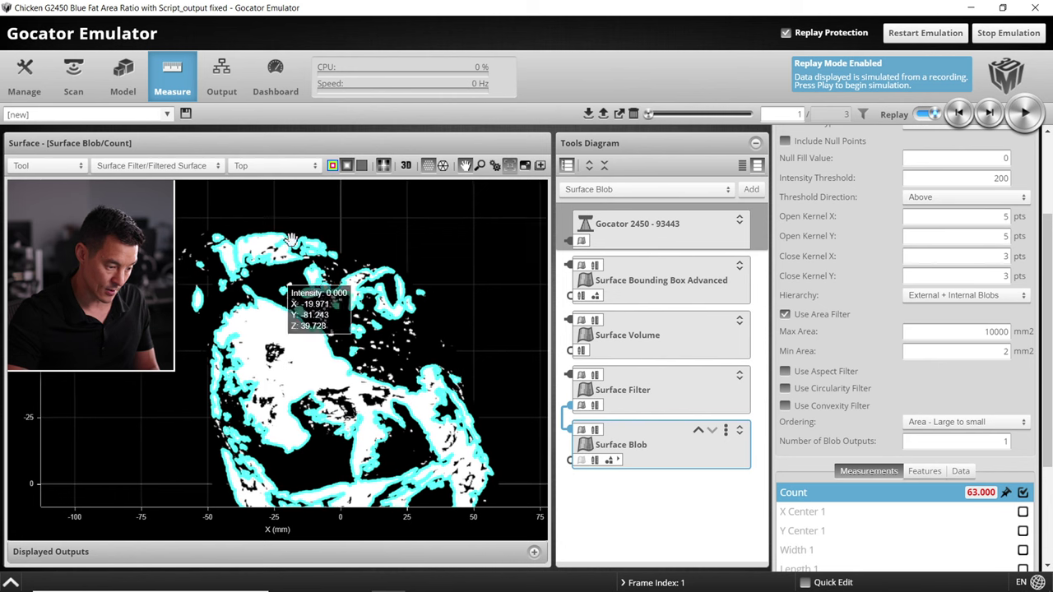
click(990, 114)
click(991, 114)
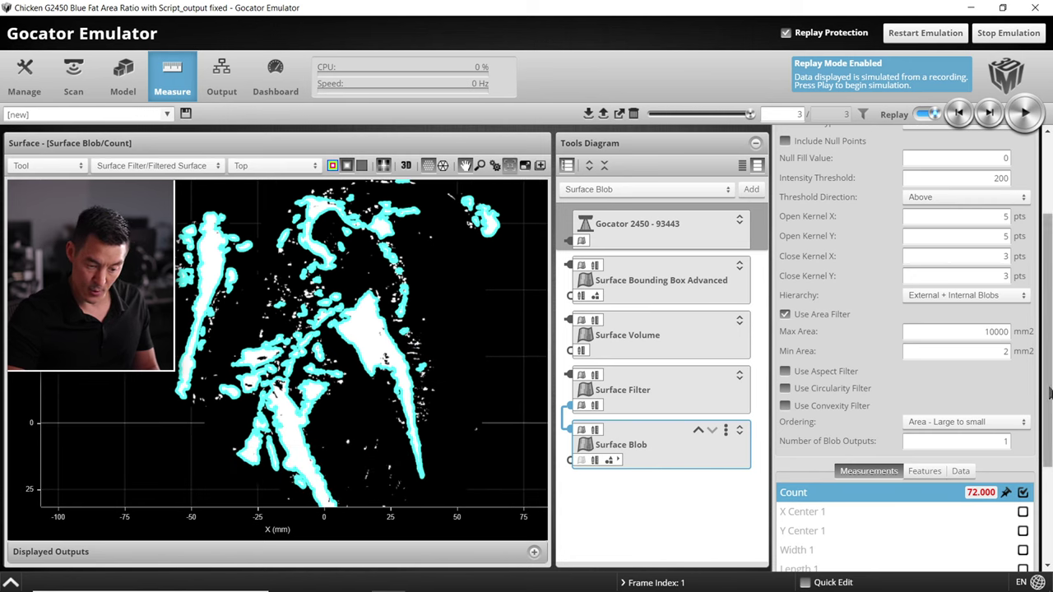
Keep the blob ordering at Area - Large to small and set the number of blob outputs to 5.
click(970, 423)
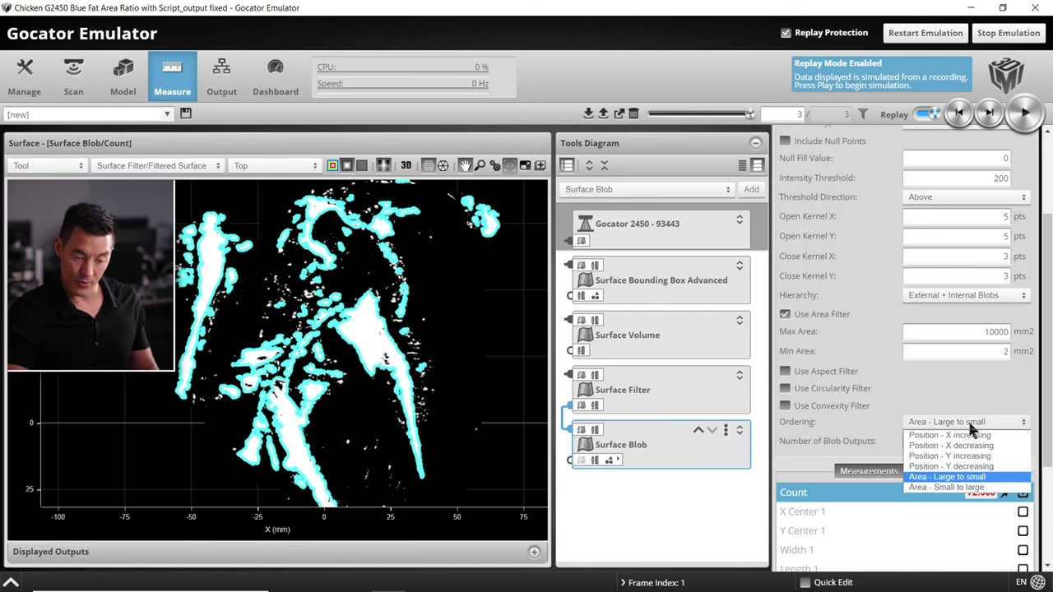
click(966, 418)
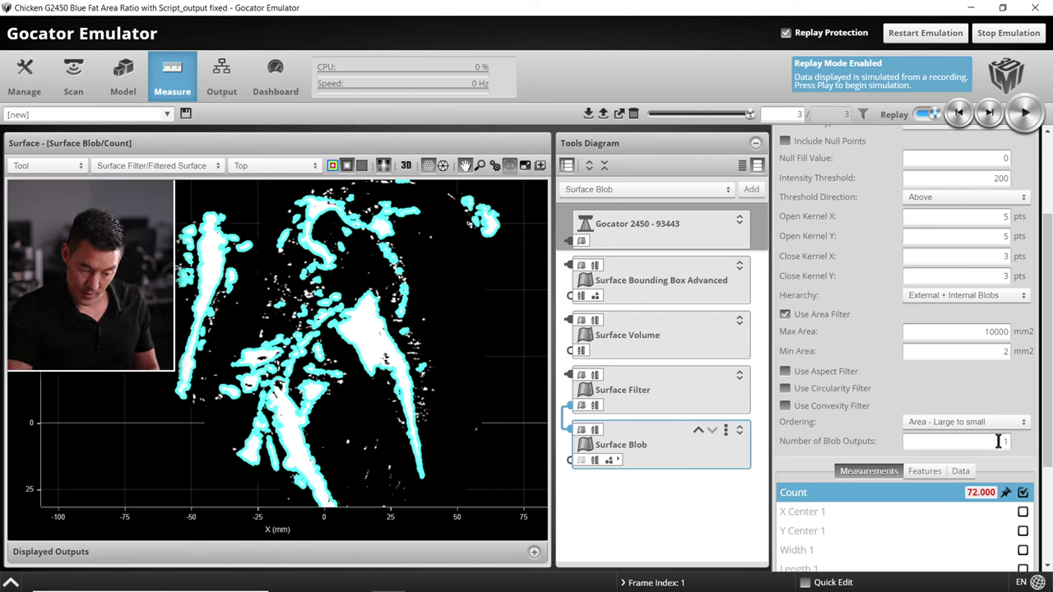
double_click(1002, 442)
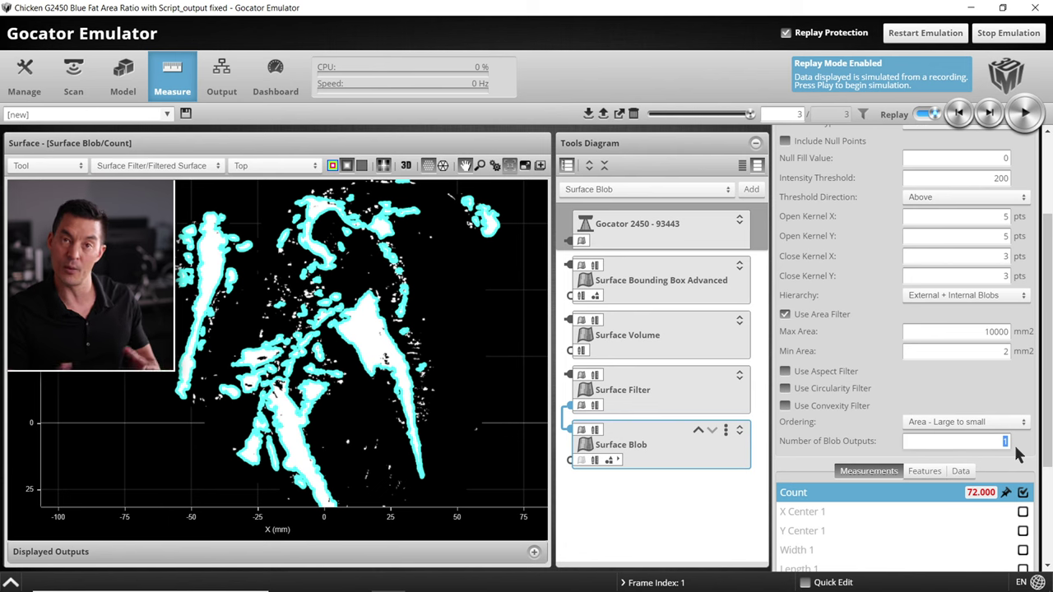
key(Return)
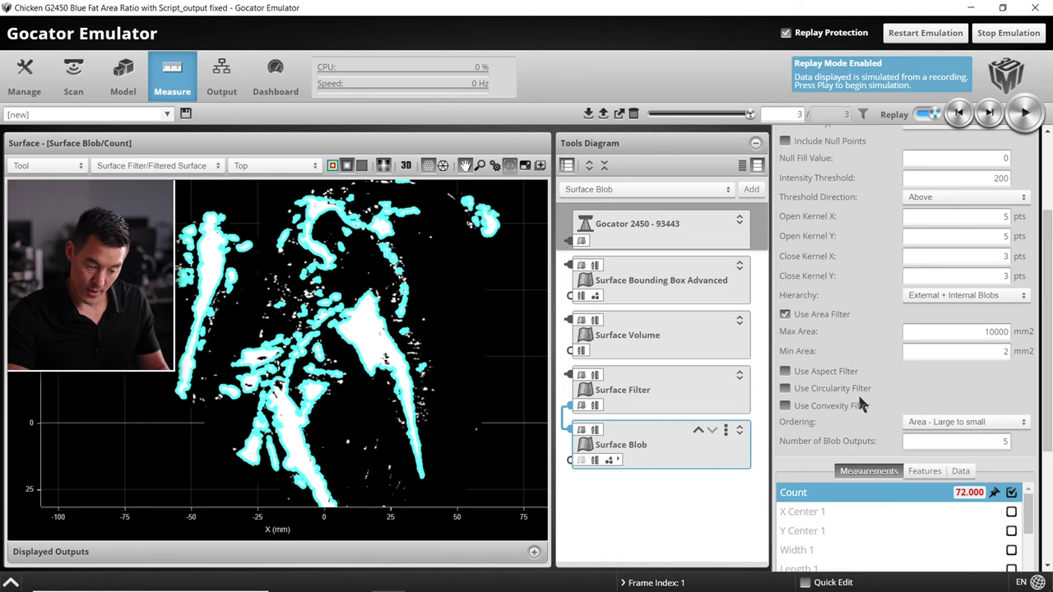
Enable the Area 1, Area 2, Area 3, Area 4 and Area 5 measurements of the Surface Blob tool.
scroll(861, 407, down, 3)
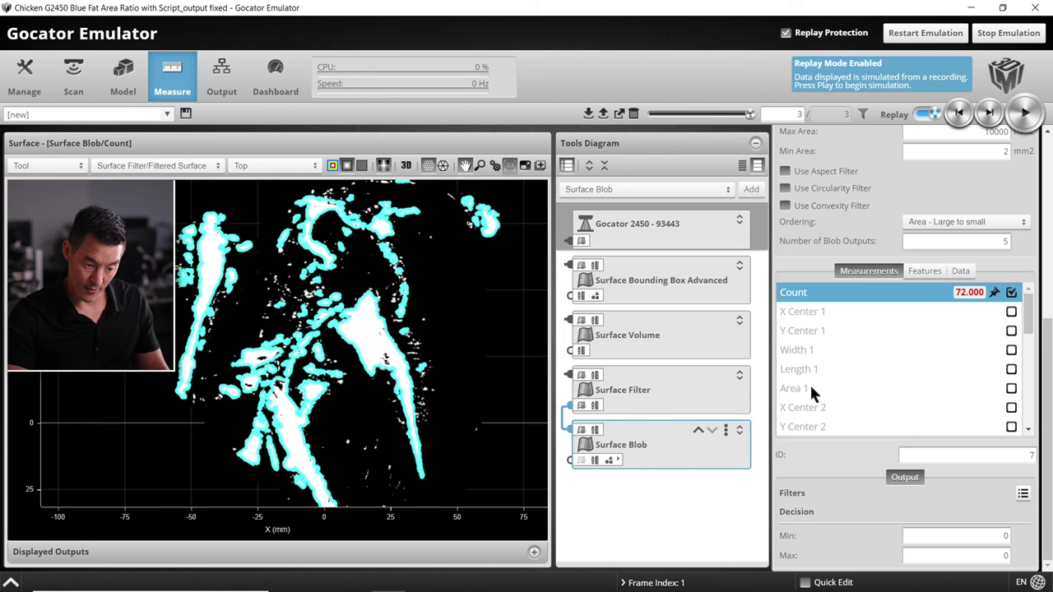
click(1010, 388)
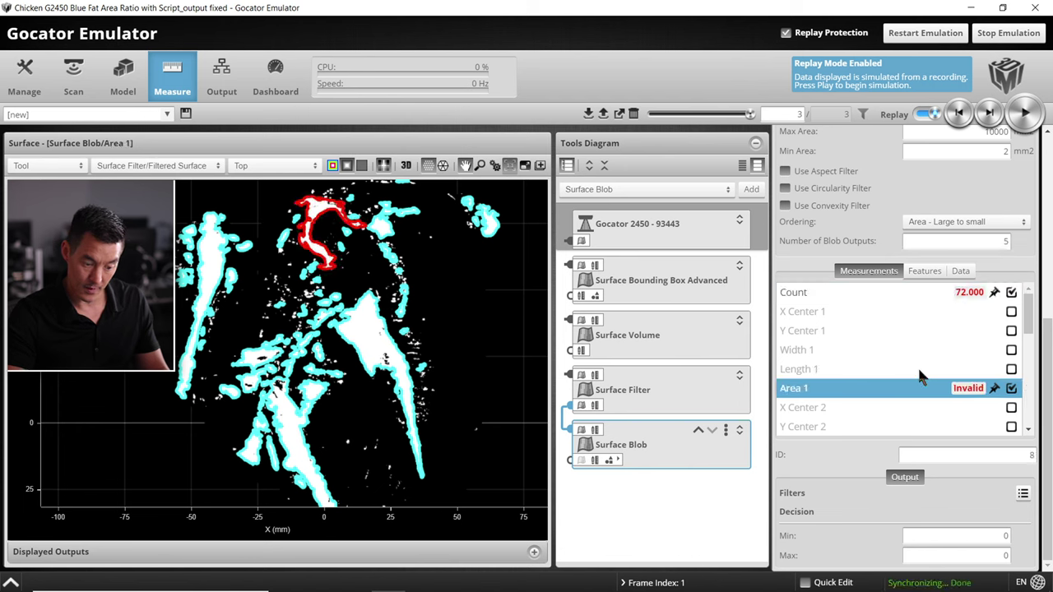
scroll(913, 378, down, 2)
click(1010, 415)
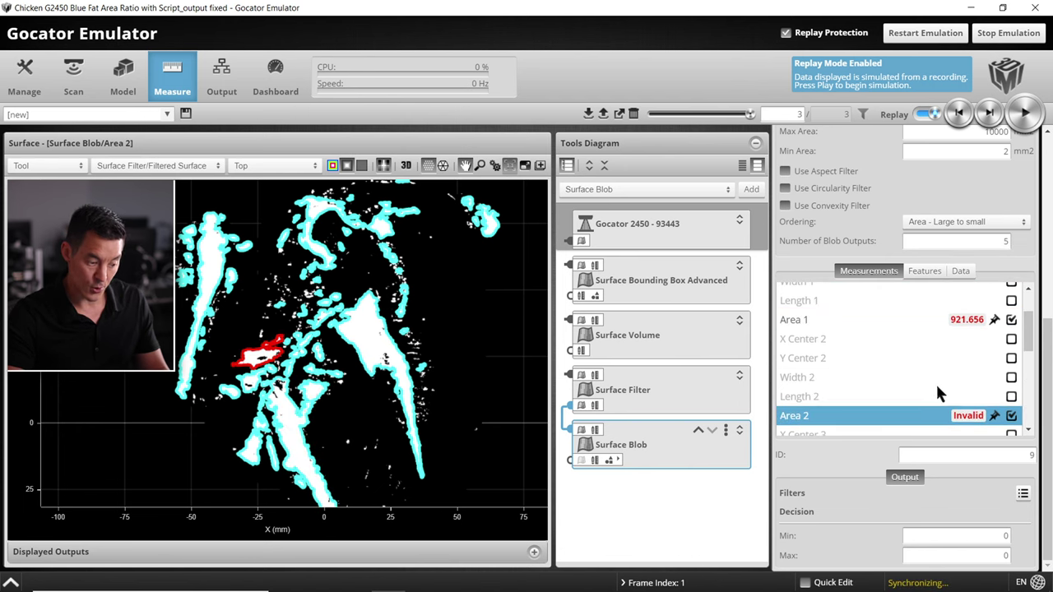
scroll(921, 370, down, 2)
scroll(904, 366, down, 2)
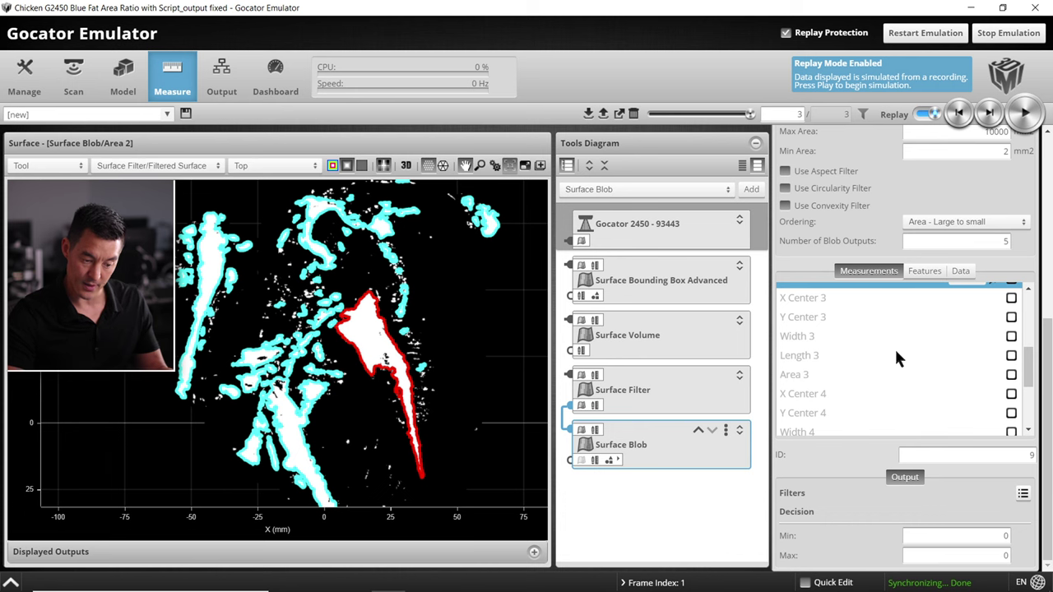
click(1011, 375)
scroll(869, 383, down, 2)
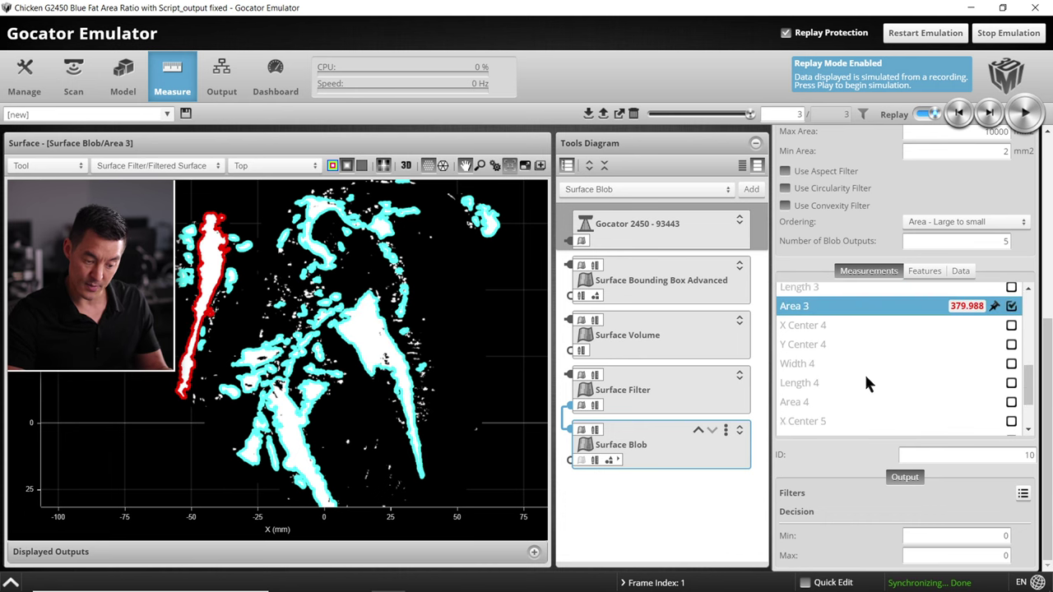
scroll(922, 361, down, 2)
click(1011, 333)
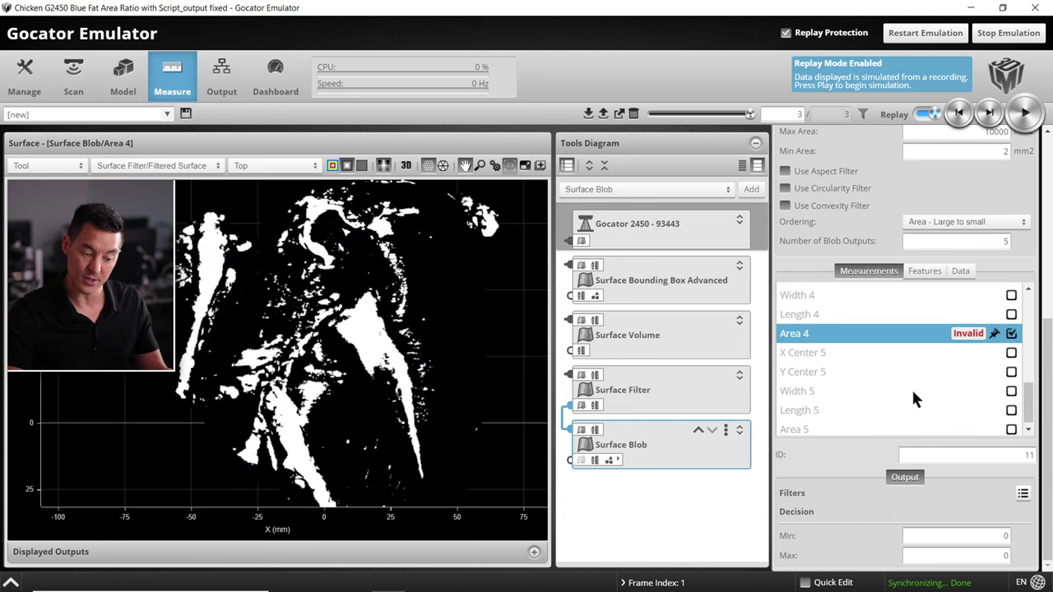
click(1010, 429)
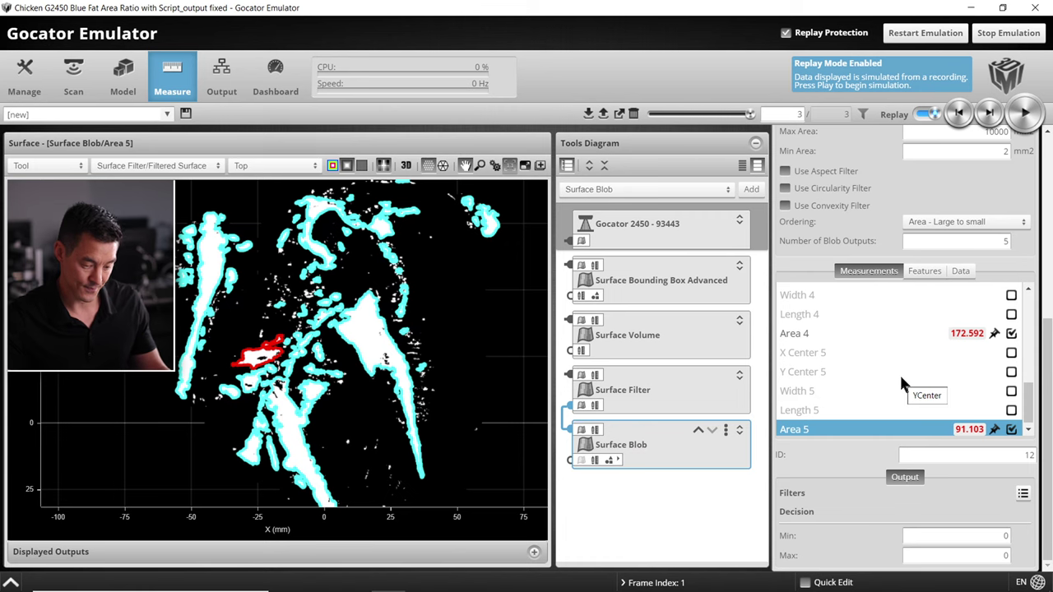
scroll(896, 376, down, 1)
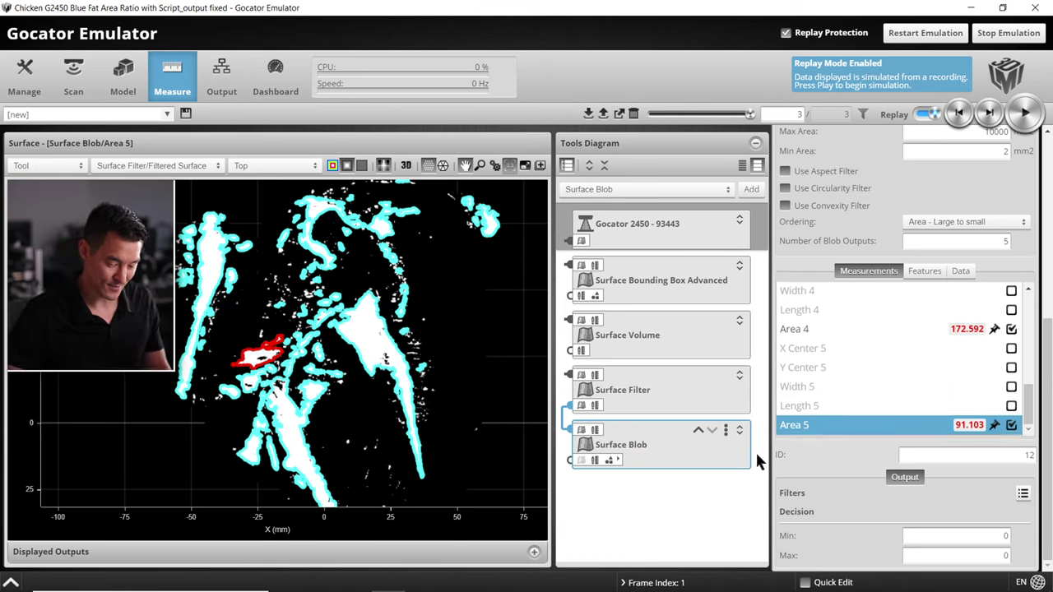
Add a Script tool to the tools diagram.
click(646, 189)
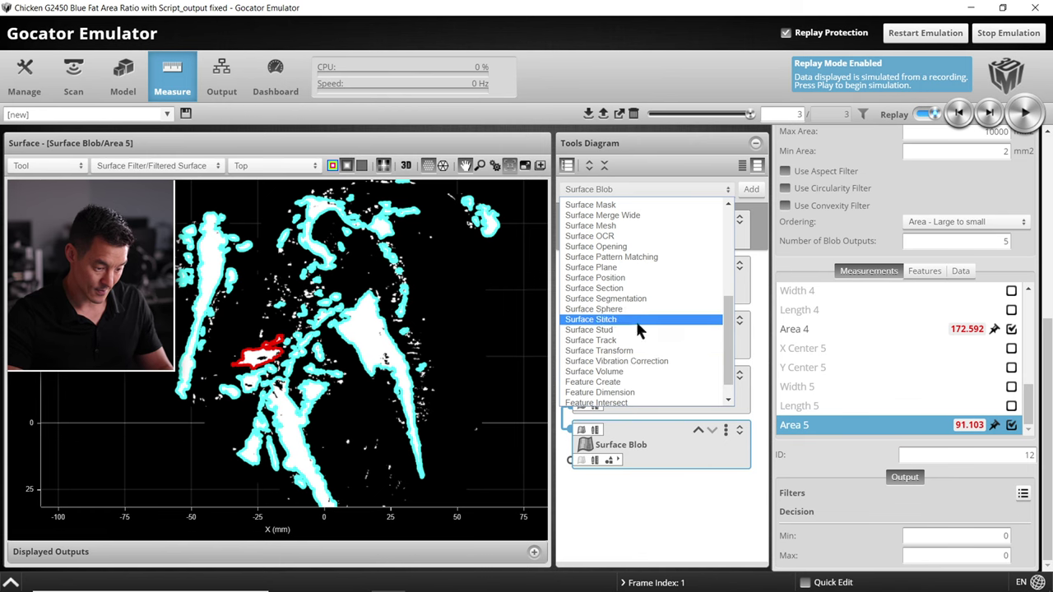
scroll(639, 331, down, 1)
click(644, 401)
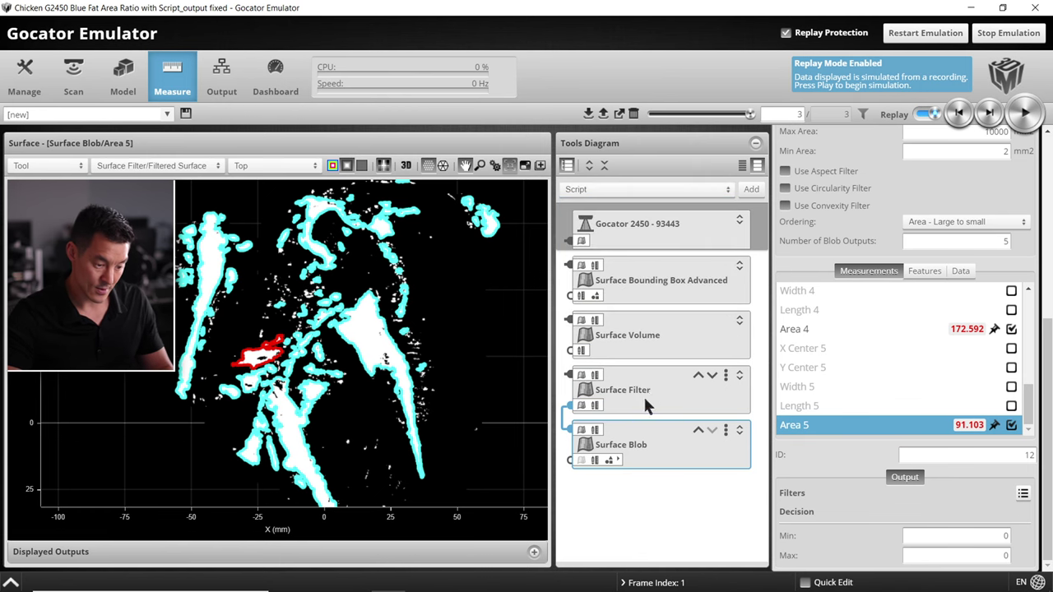
click(751, 191)
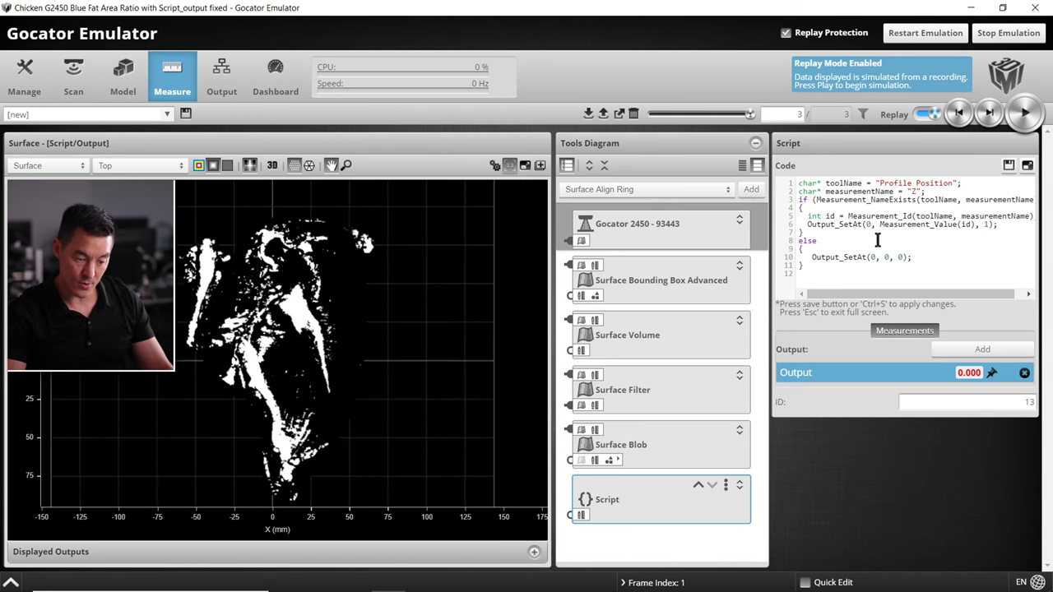
Switch to Notepad, copy the entire fat area ratio script, and return to the Gocator Emulator.
drag(880, 270, 798, 183)
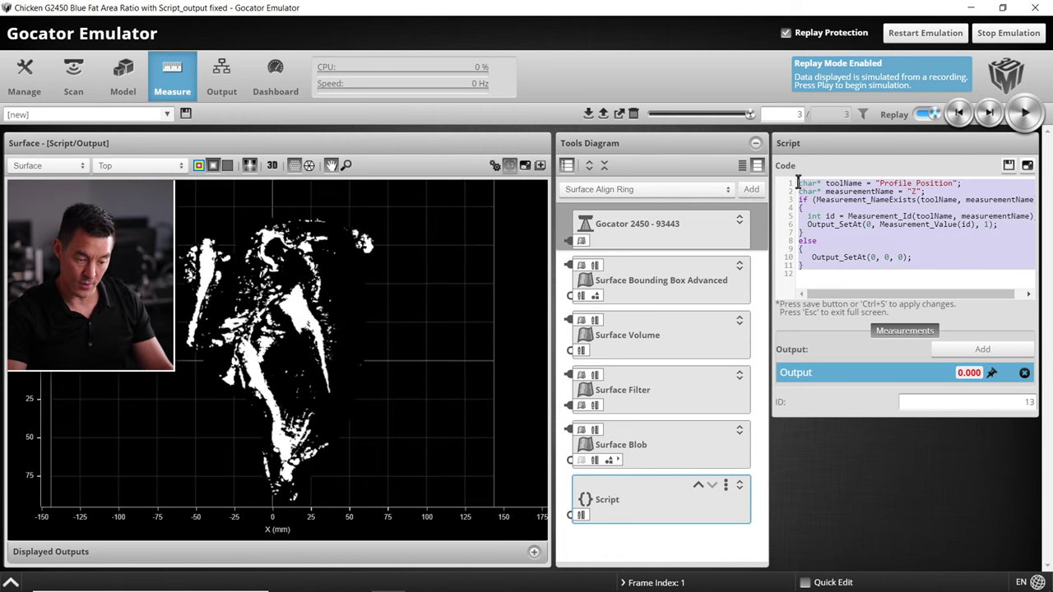
click(421, 579)
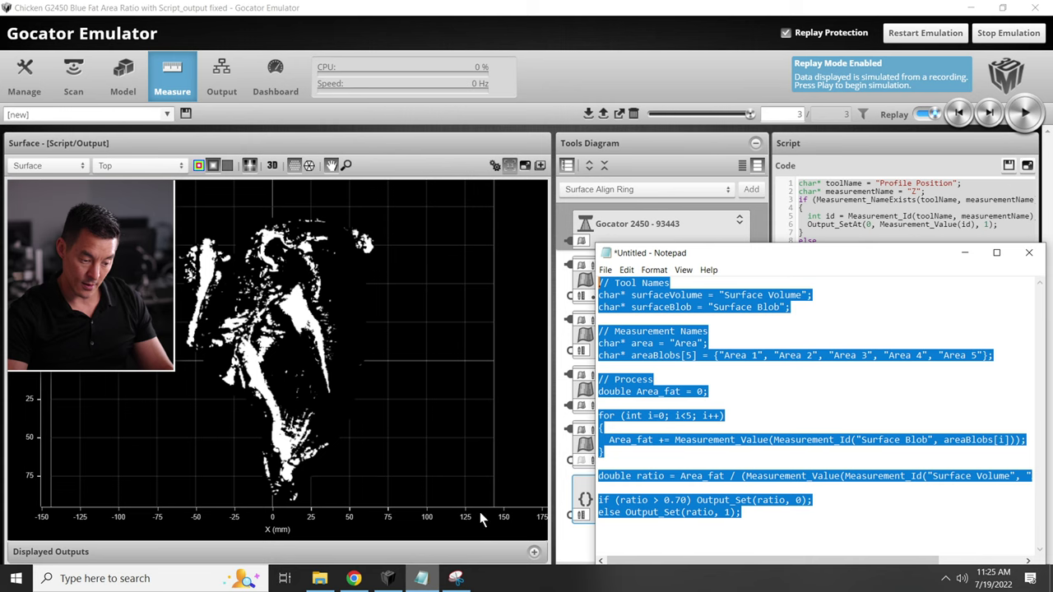
click(681, 391)
drag(750, 514, 595, 282)
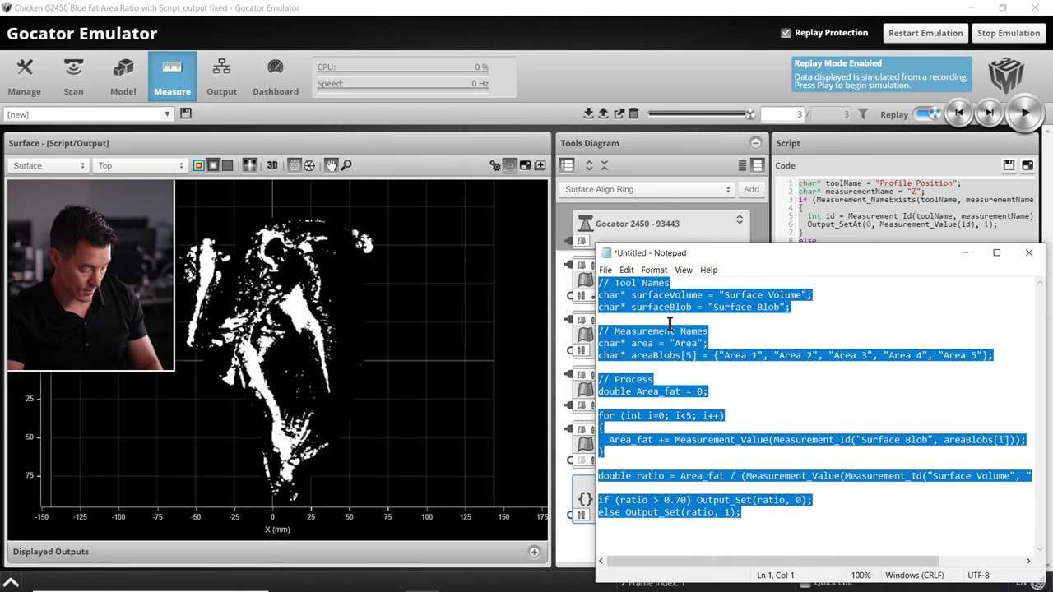
click(571, 16)
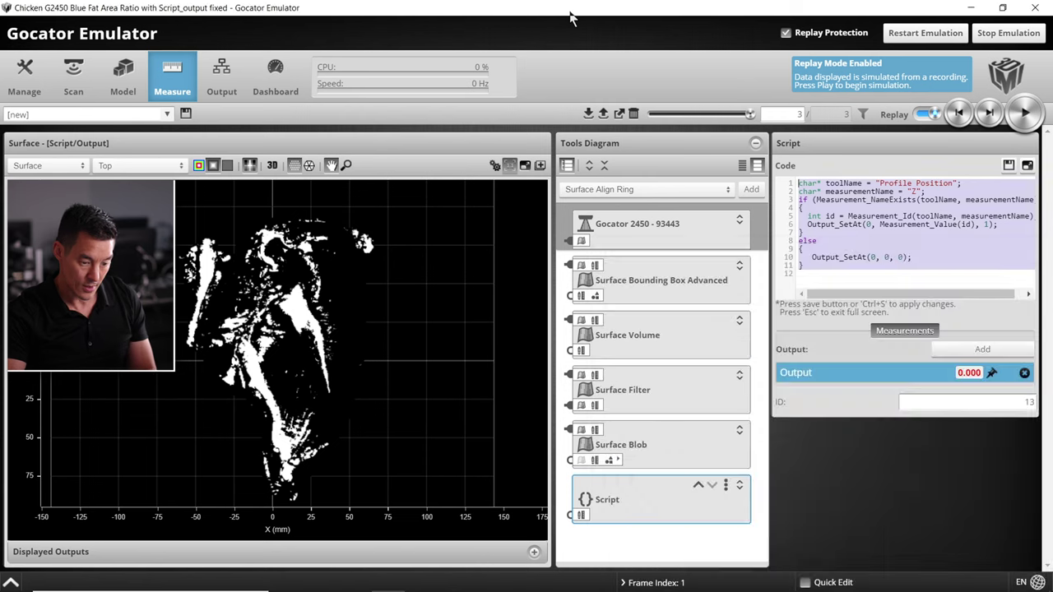
Replace all of the Script tool's default code with the copied fat area ratio script and save it.
click(892, 245)
drag(864, 271, 797, 185)
key(ctrl+v)
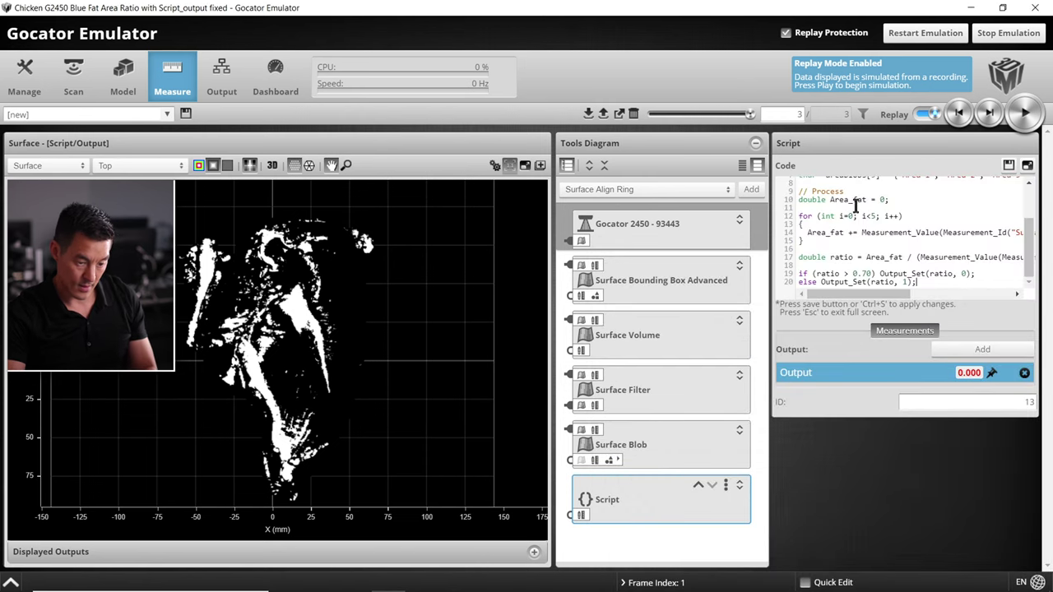
click(1009, 167)
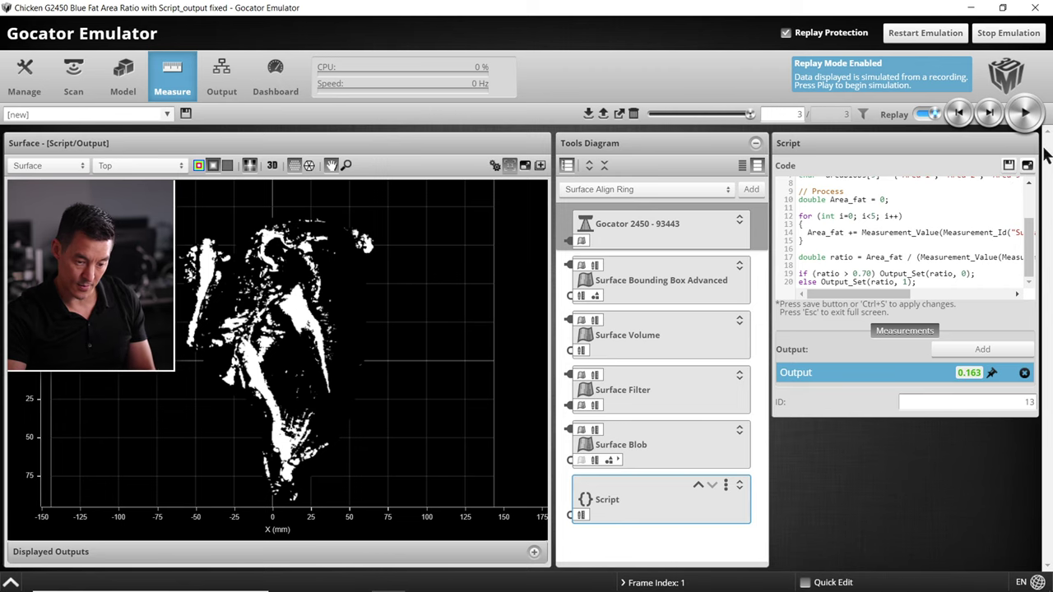
Show the script code in full screen and examine its area blob names, fat area sum, ratio formula and output decision lines.
click(1028, 165)
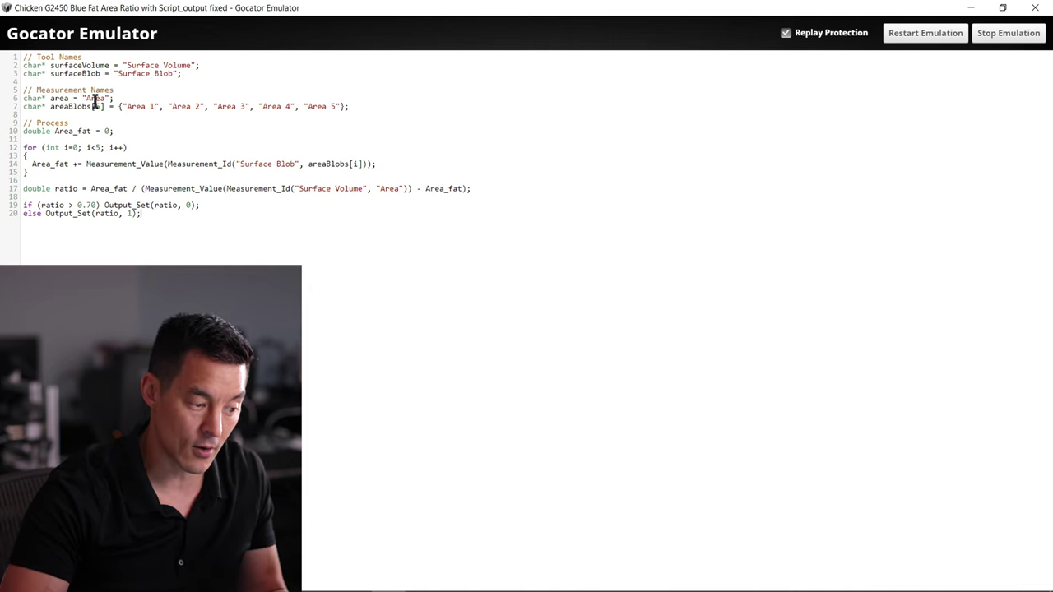
drag(125, 107, 343, 107)
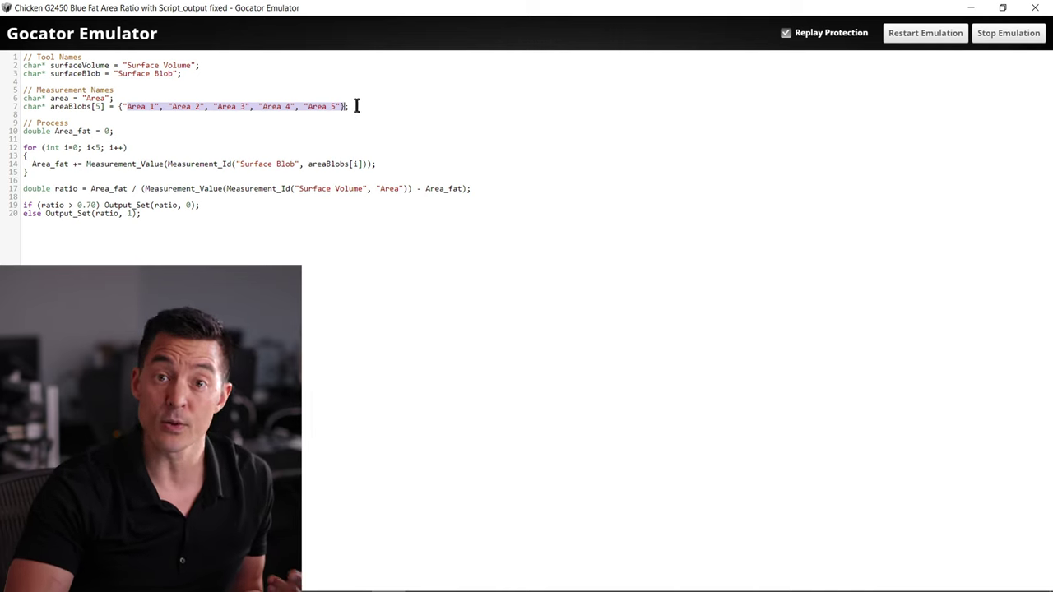
click(71, 137)
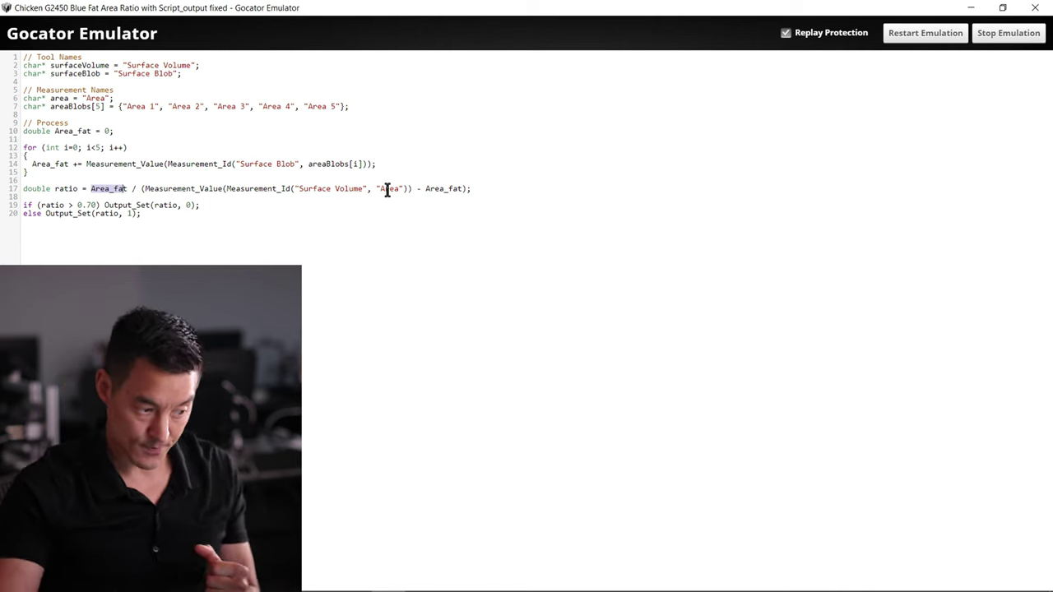
click(129, 213)
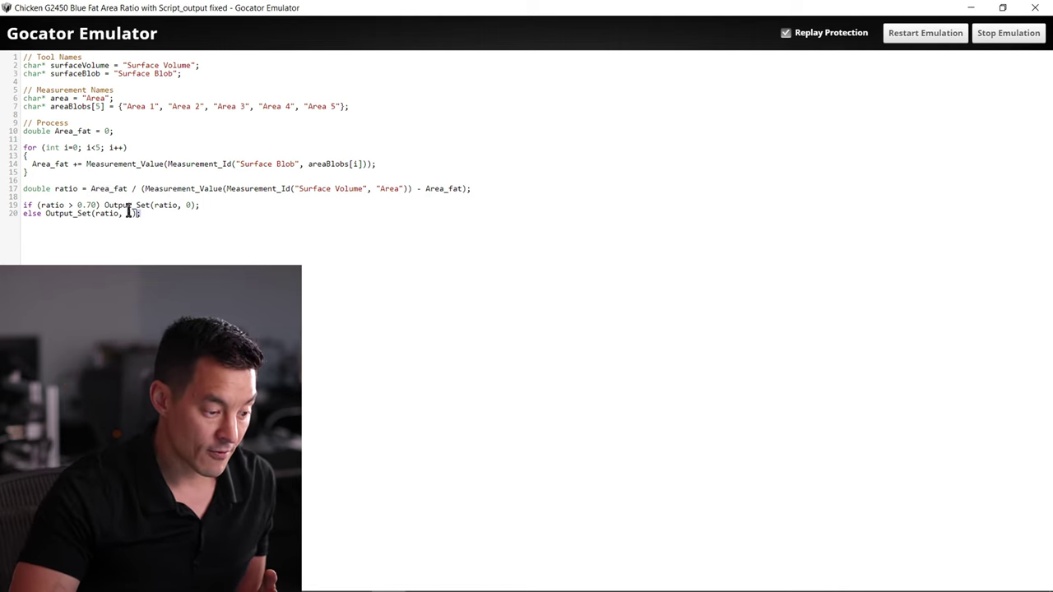
Highlight the script's two output decision lines, exit the full-screen code, and inspect the chicken scan in 3D with height-map colouring.
drag(138, 213, 37, 206)
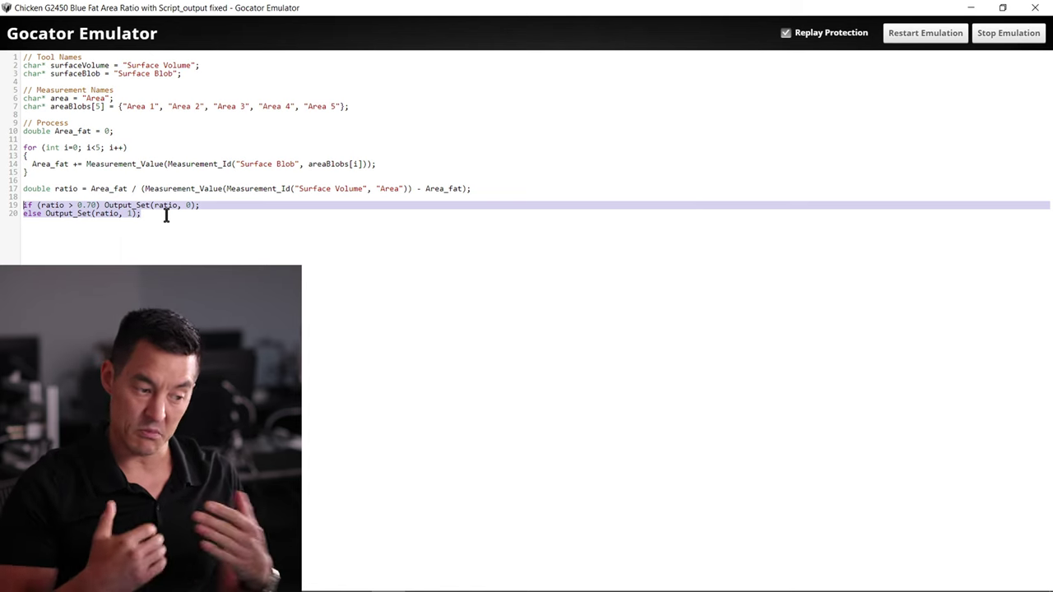
key(Escape)
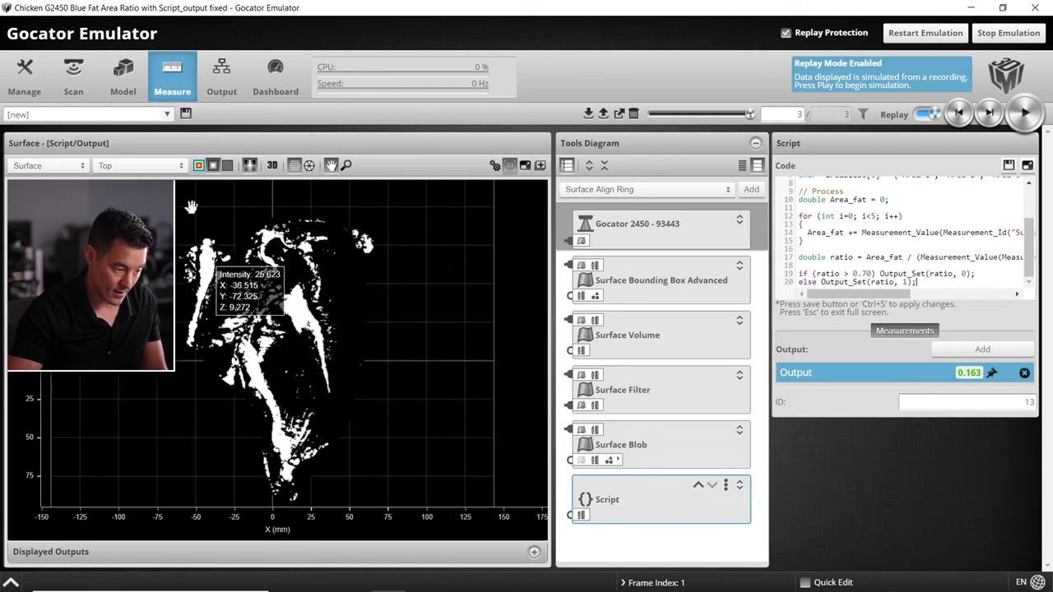
click(272, 165)
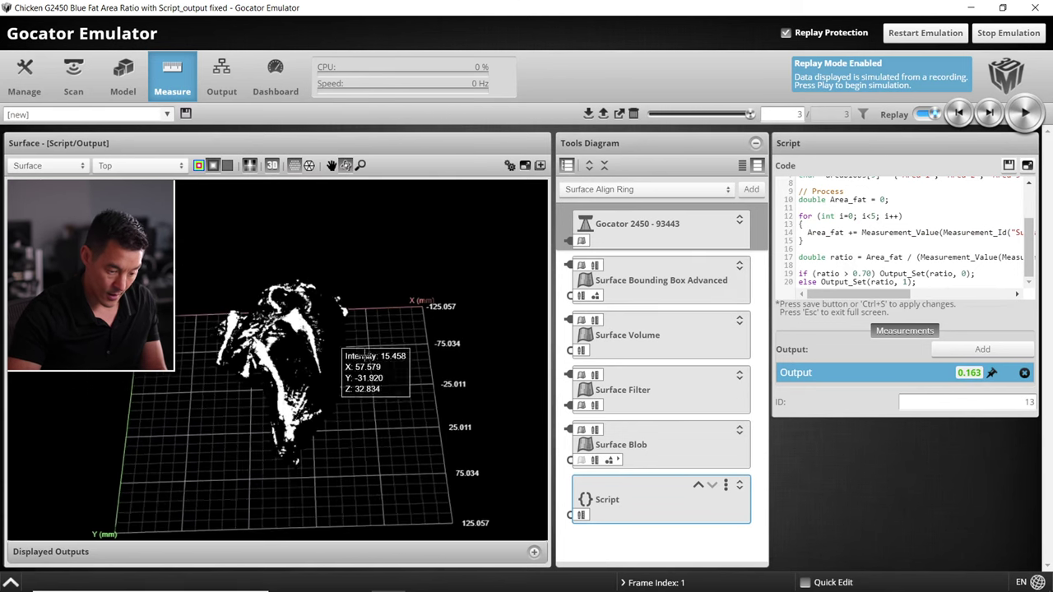
drag(365, 354, 263, 379)
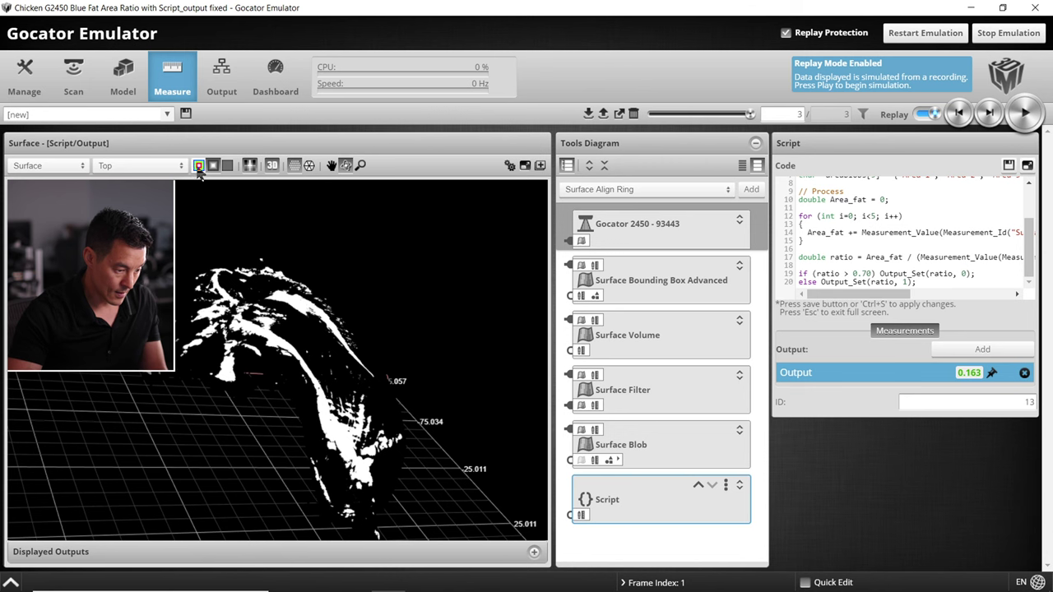
click(198, 166)
mouse_move(355, 397)
mouse_down()
mouse_move(279, 356)
mouse_move(320, 403)
mouse_move(309, 386)
mouse_move(333, 371)
mouse_move(321, 362)
mouse_move(350, 382)
mouse_up()
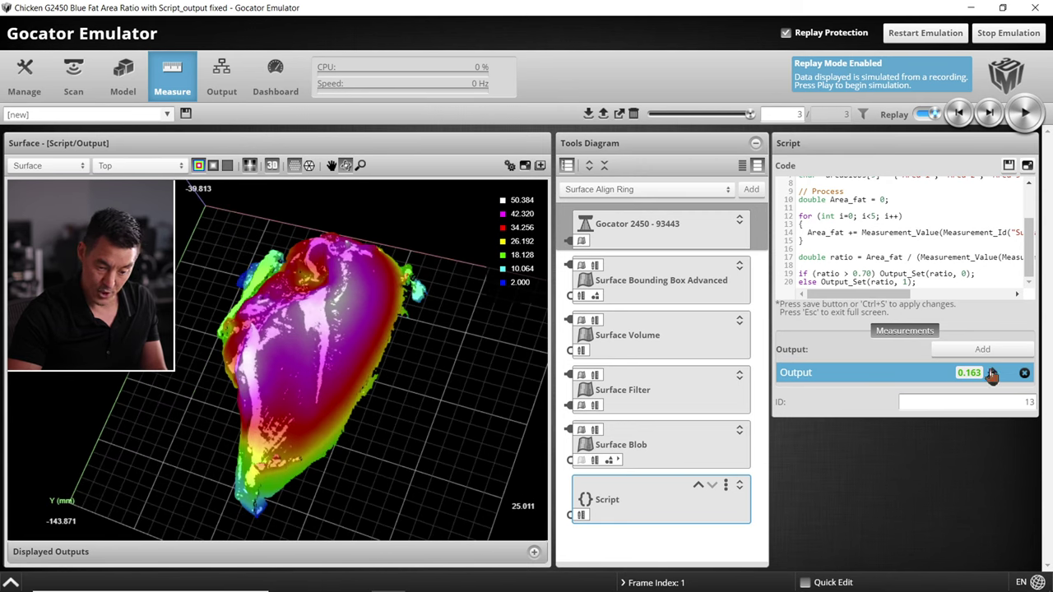
drag(213, 351, 329, 378)
Step back through replay frames 2 and 1 to check the Script output for each, and display frame 1 in intensity view.
click(961, 115)
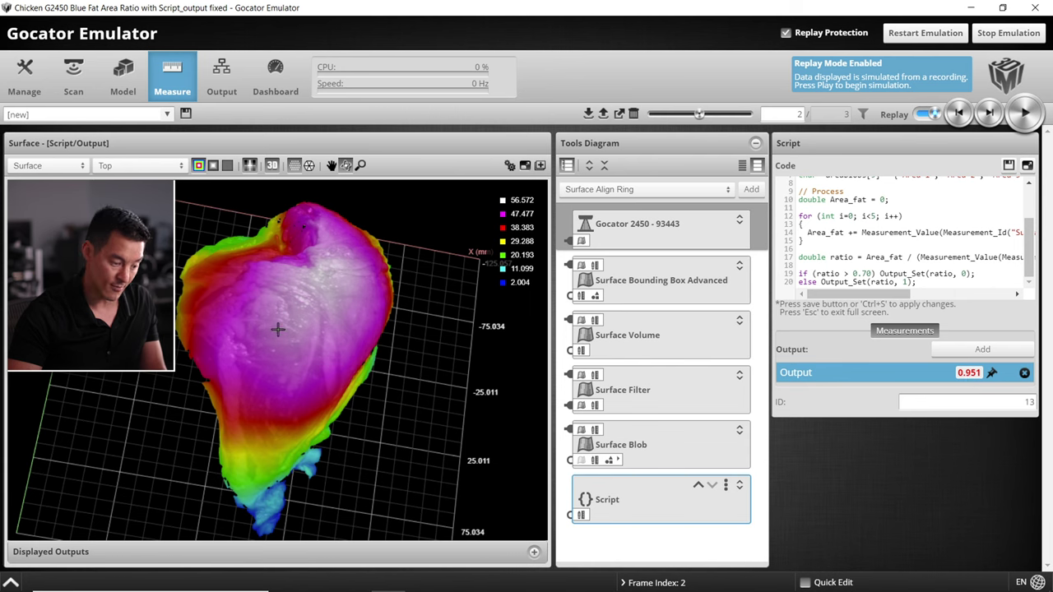
drag(279, 332, 322, 322)
click(959, 119)
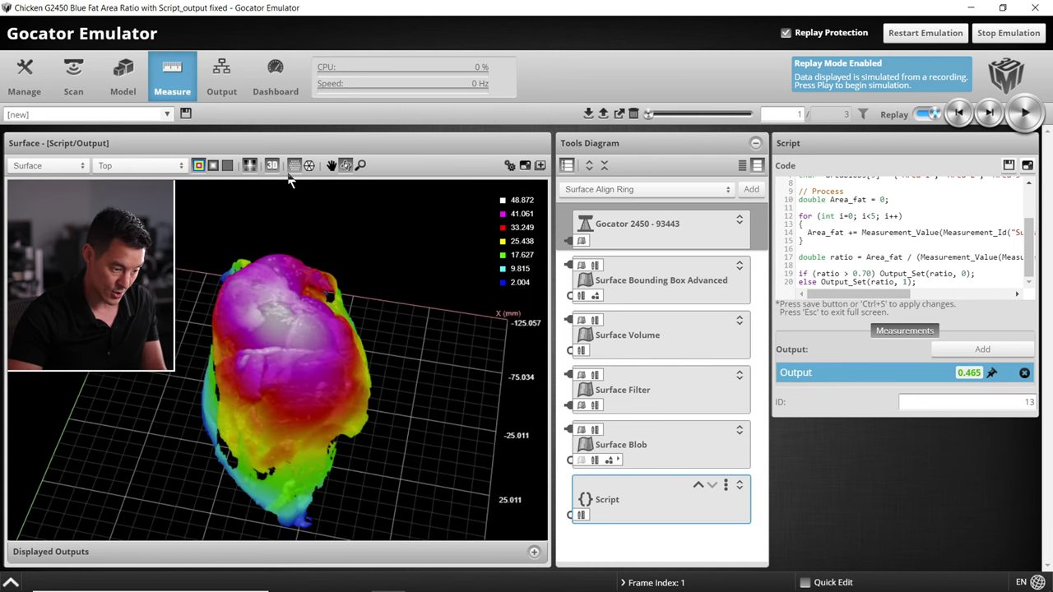
click(213, 166)
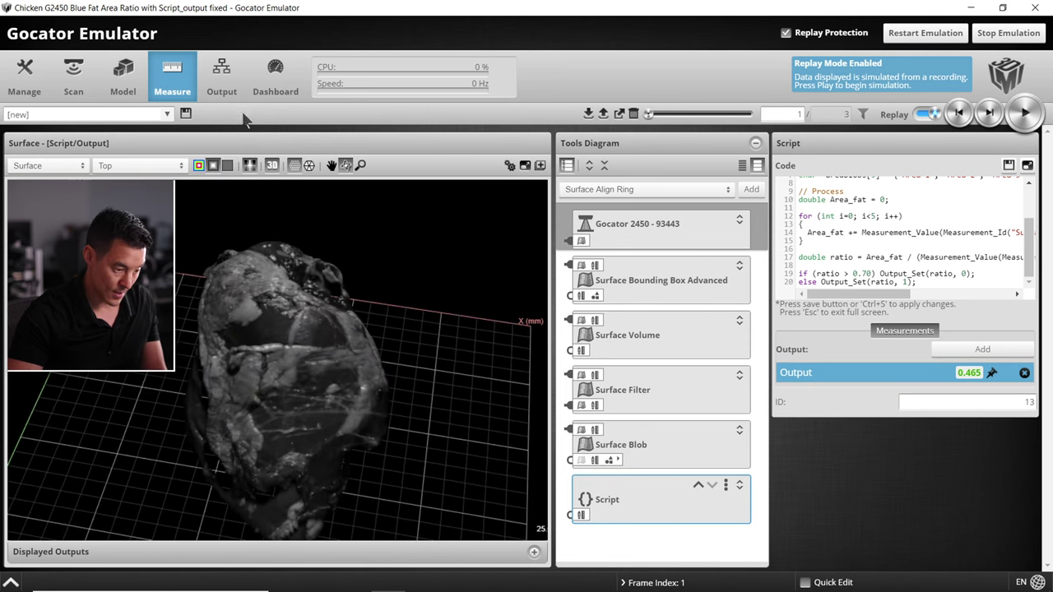
mouse_move(354, 326)
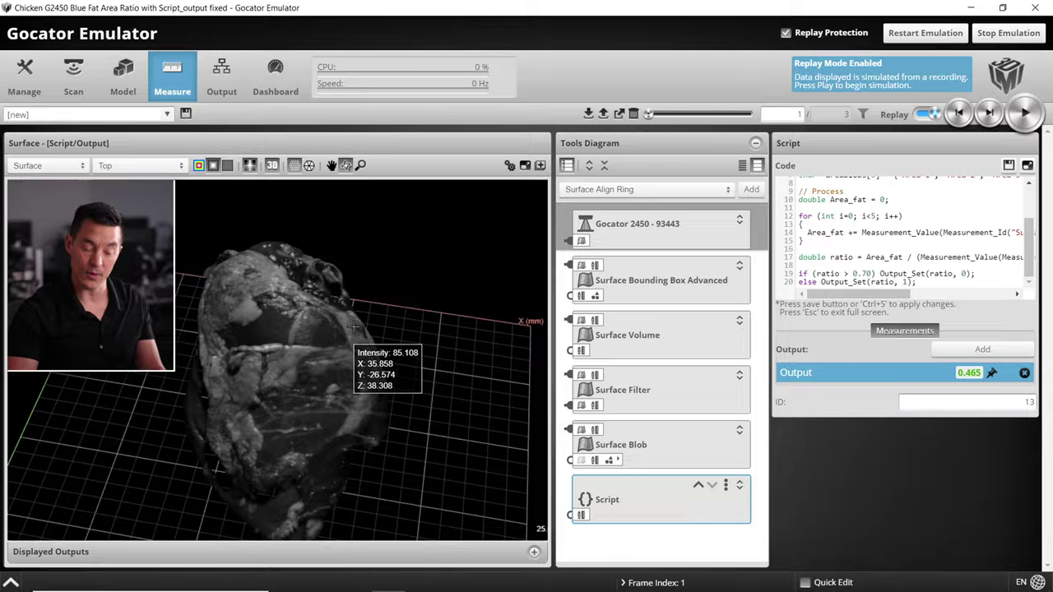